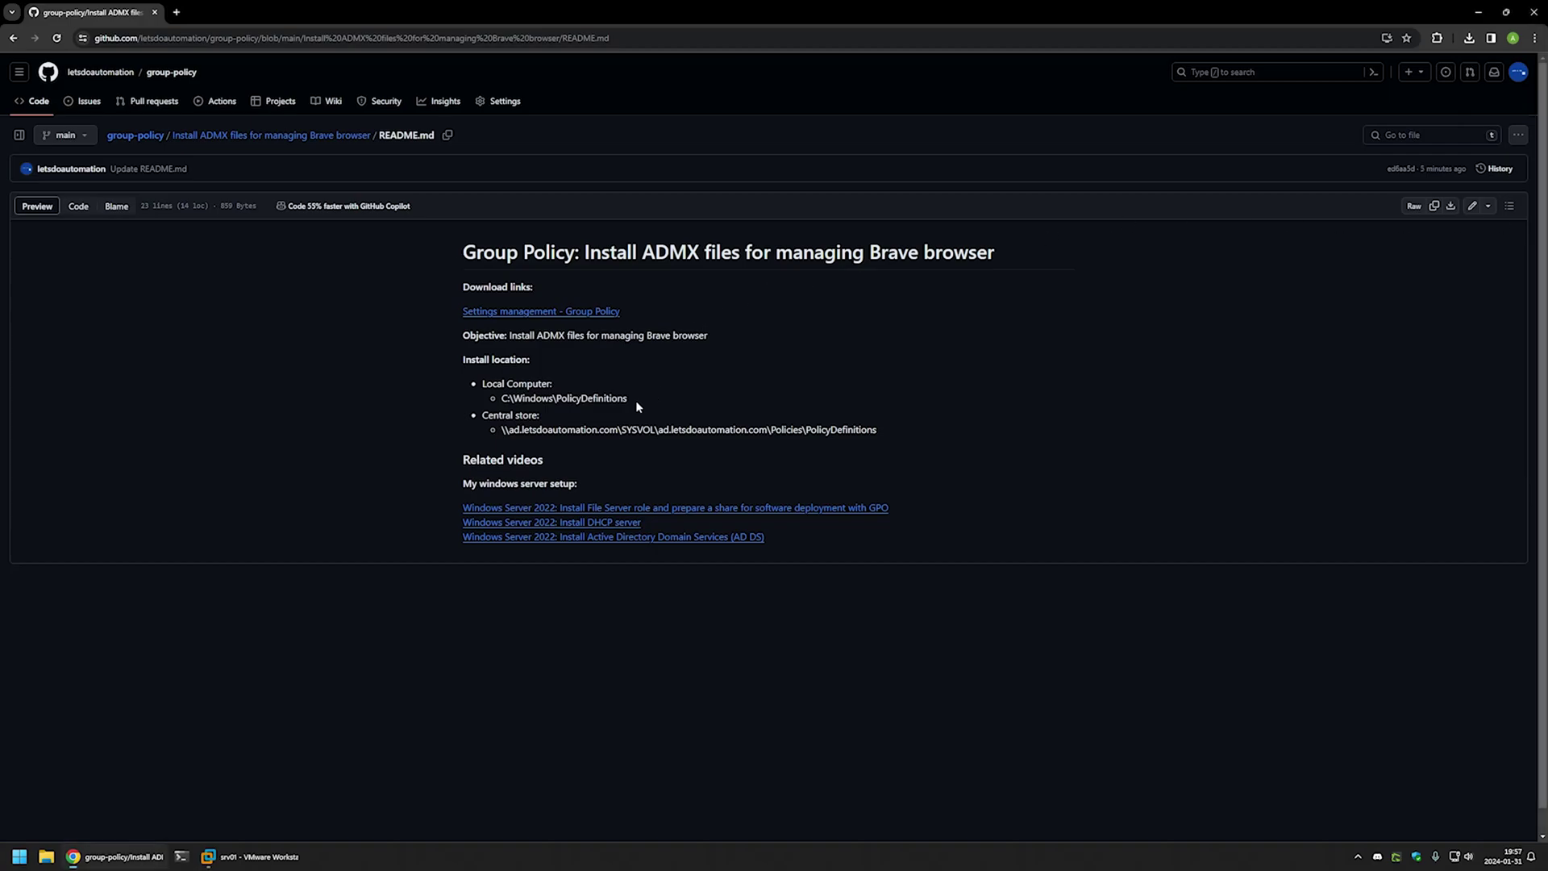
# Highlight the Local Computer install path text in the article, then deselect it.
pyautogui.moveTo(635, 400); pyautogui.dragTo(475, 385)
pyautogui.click(561, 387)
pyautogui.moveTo(640, 397); pyautogui.dragTo(462, 379)
pyautogui.click(559, 390)
# Download policy_templates.zip from Brave's Settings management - Group Policy article.
pyautogui.click(587, 311)
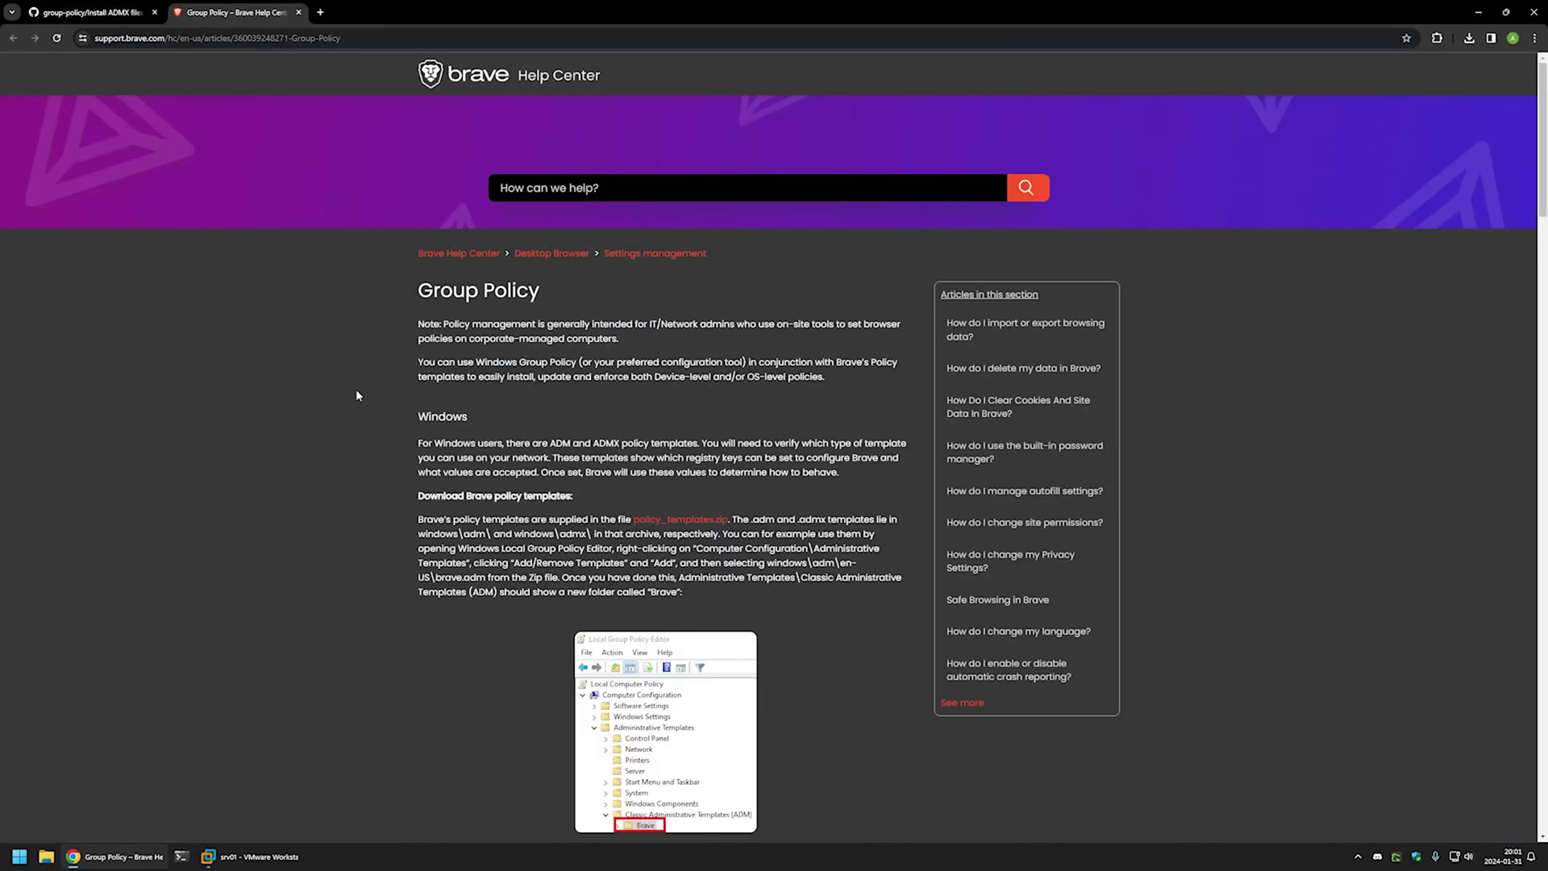
pyautogui.click(679, 521)
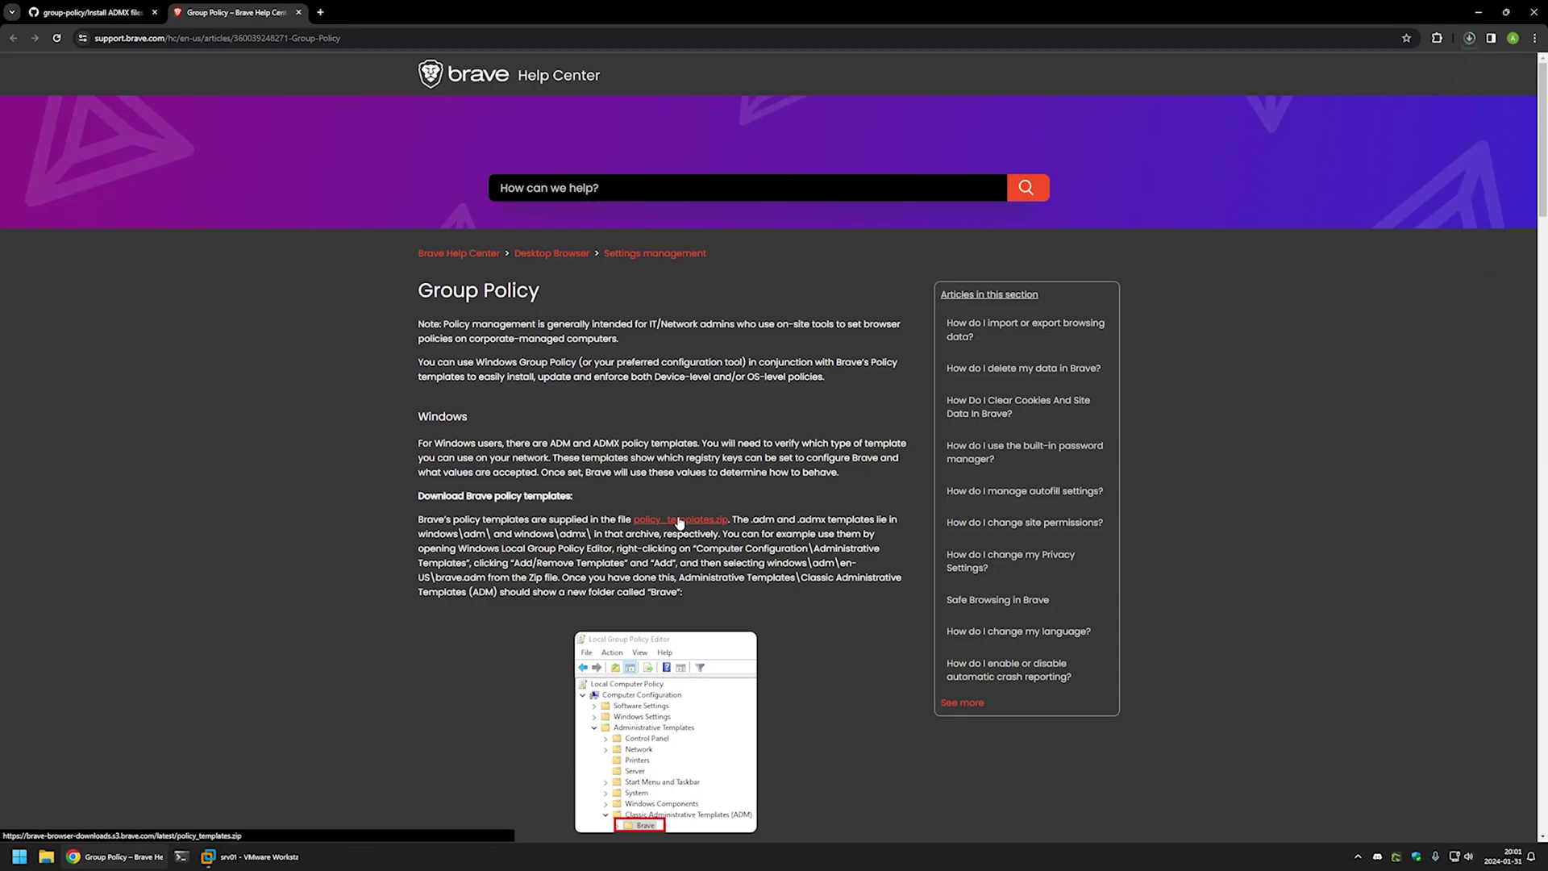
pyautogui.rightClick(46, 856)
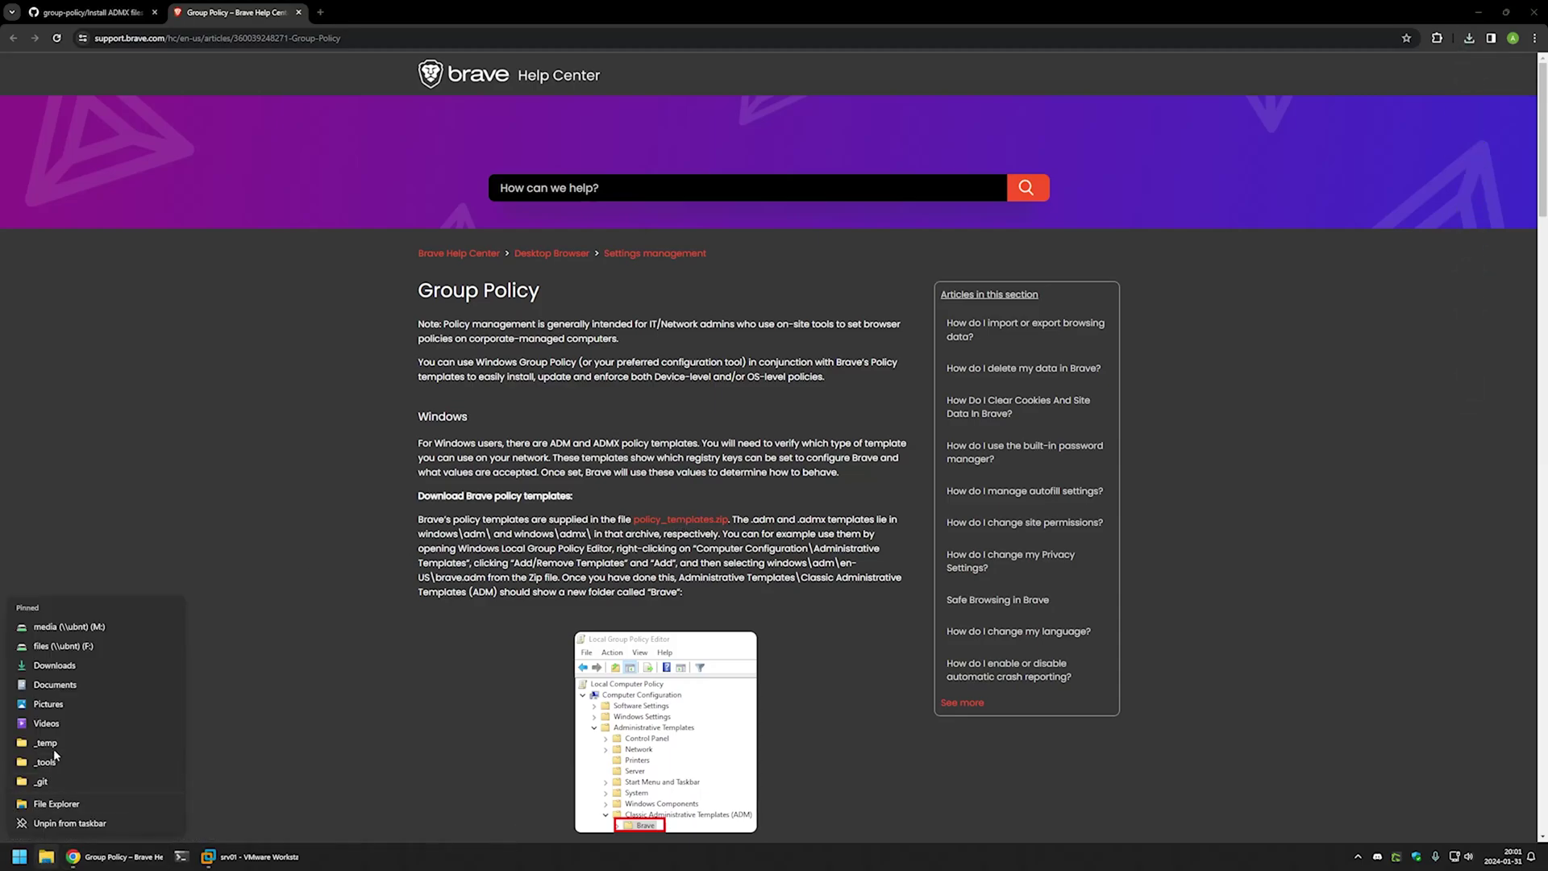
# Extract policy_templates.zip in Downloads with 7-Zip into a policy_templates folder and open it.
pyautogui.click(50, 670)
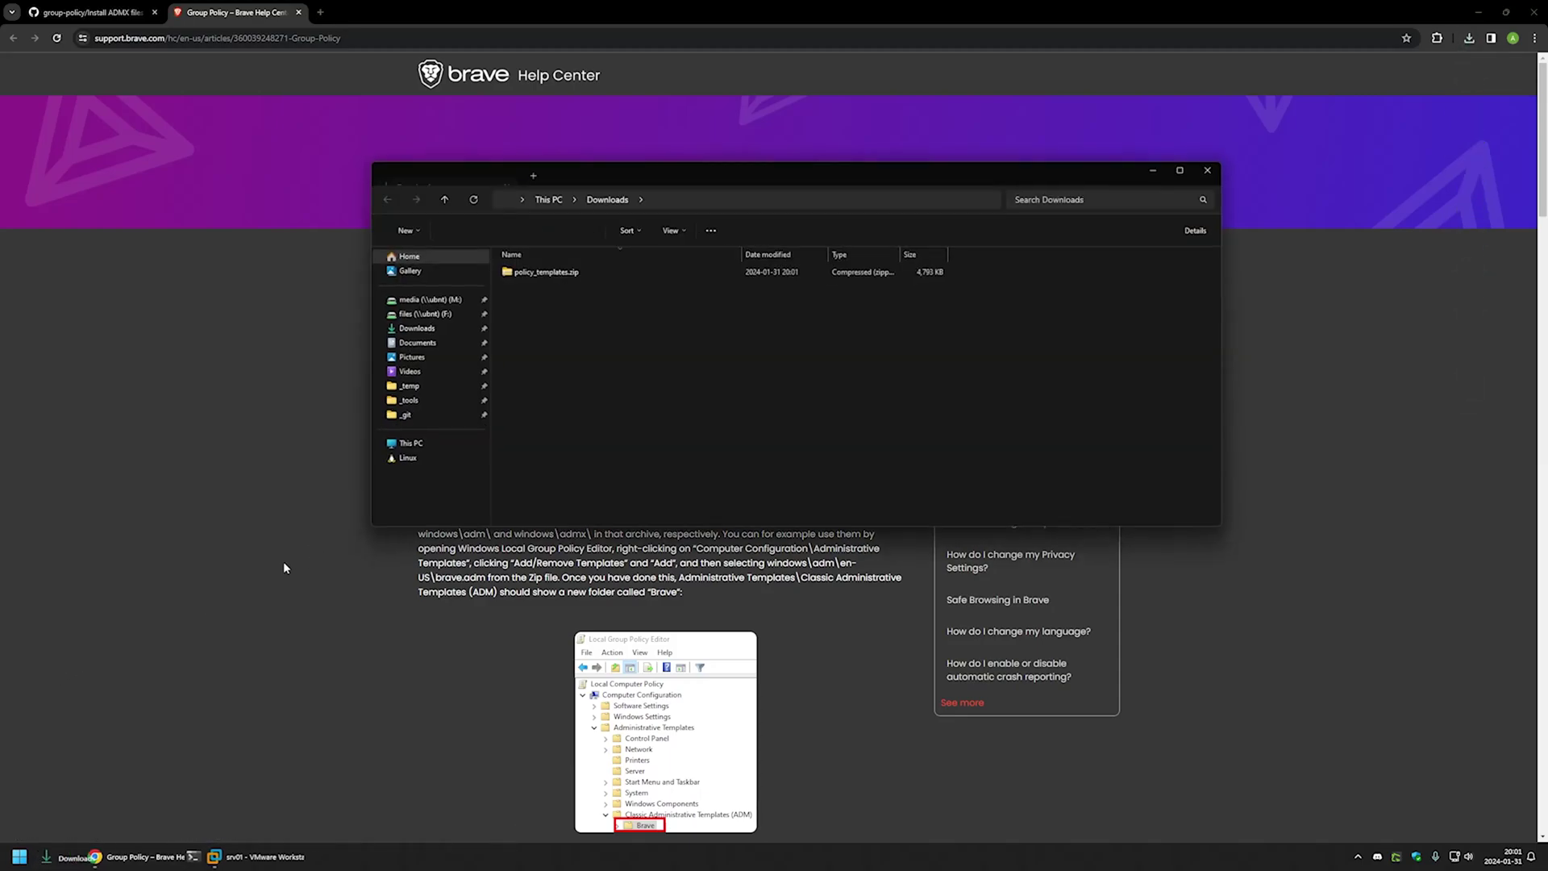
pyautogui.rightClick(529, 275)
pyautogui.moveTo(589, 377)
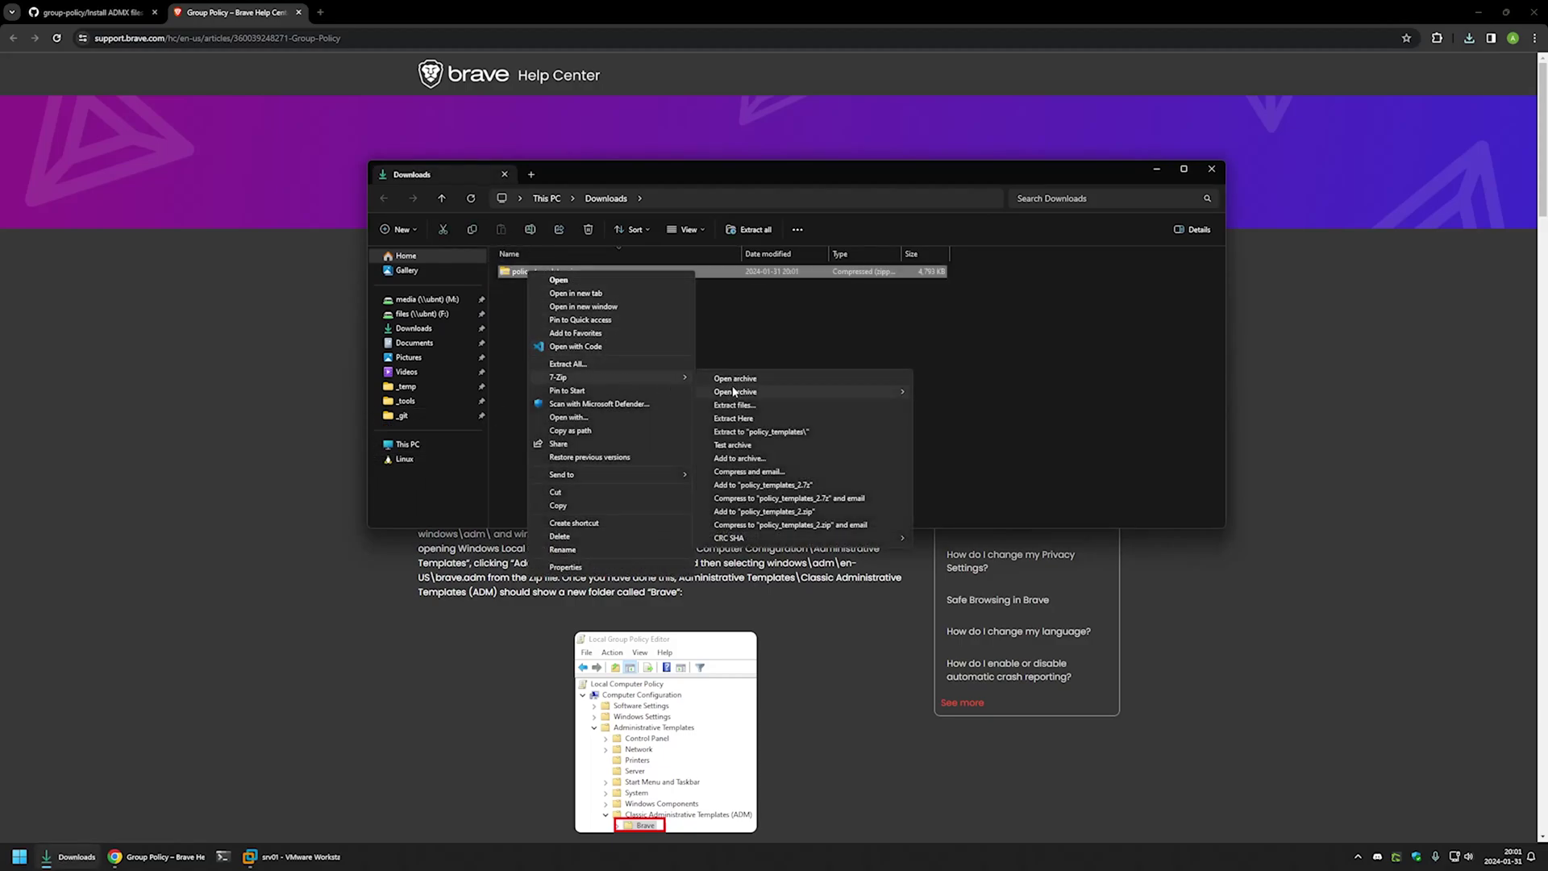
pyautogui.click(761, 431)
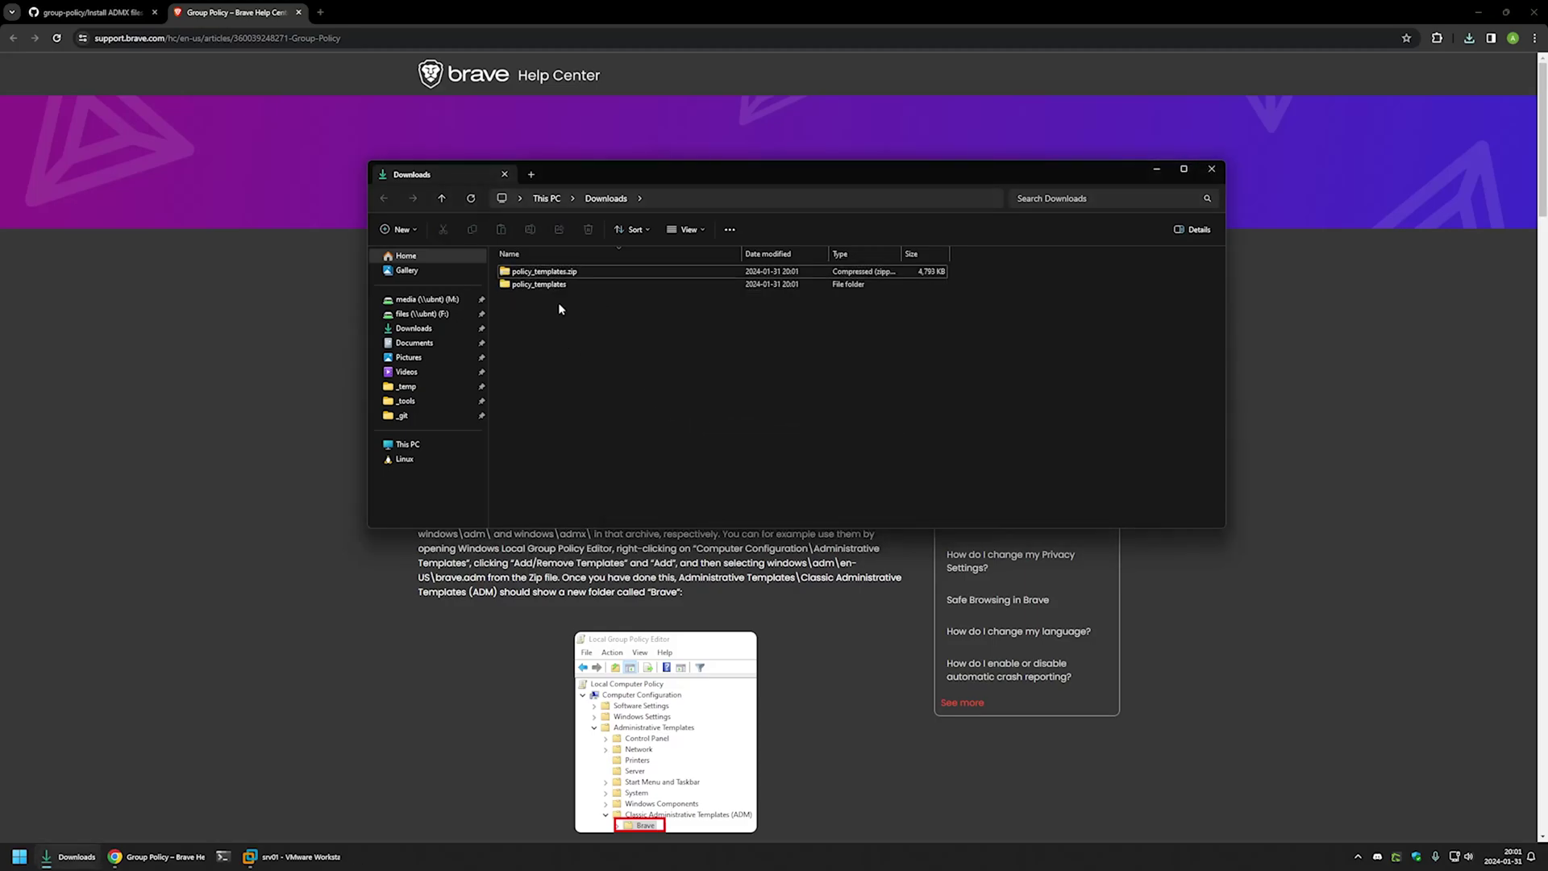
pyautogui.doubleClick(536, 285)
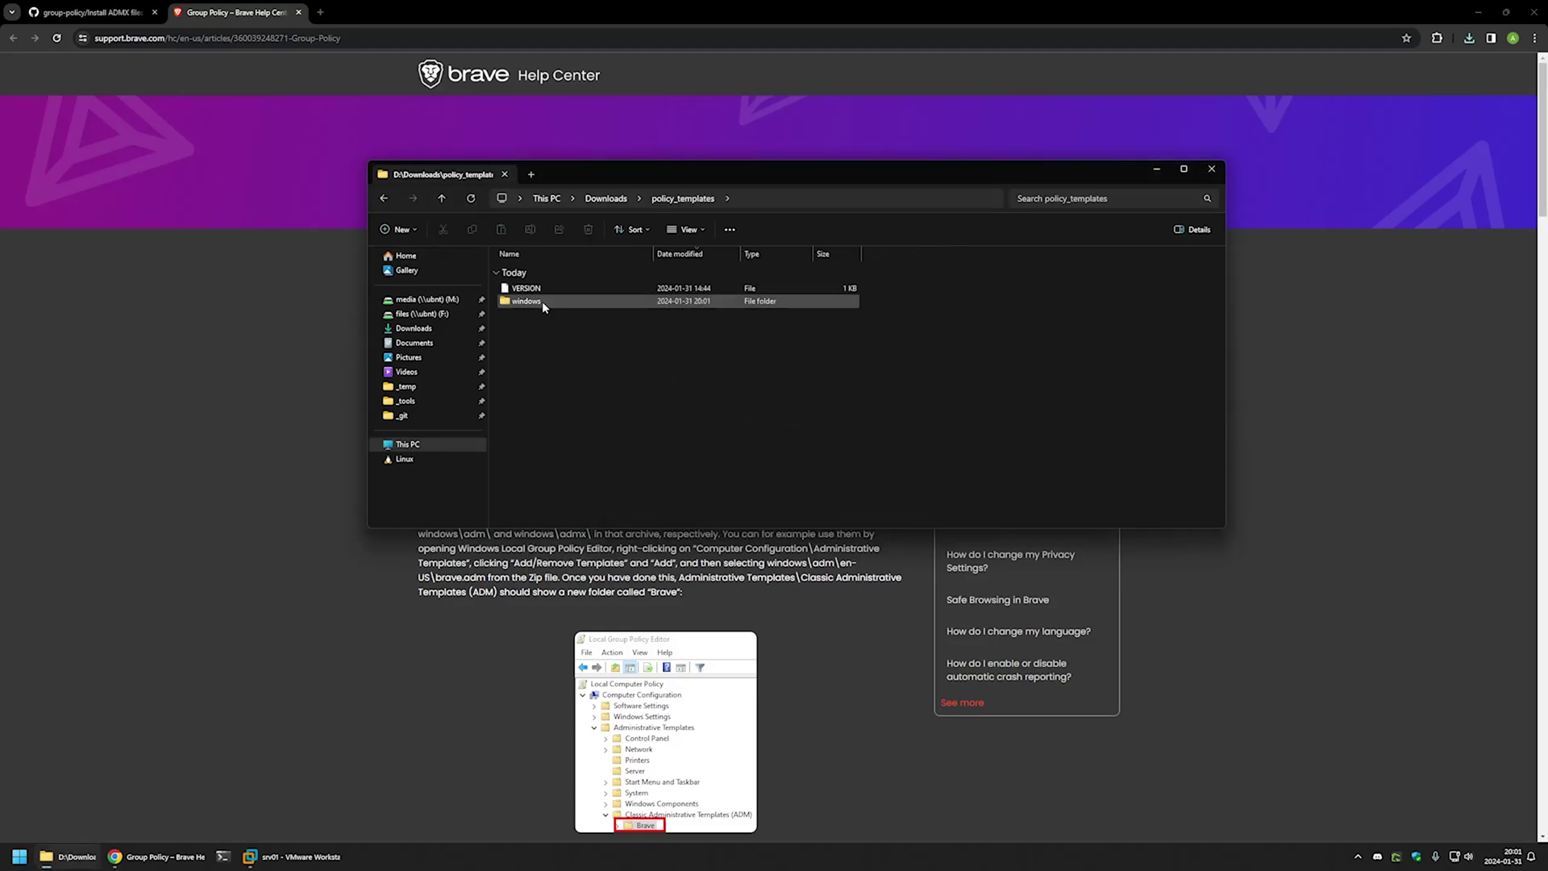
# Copy the extracted policy_templates folder from Downloads.
pyautogui.hotkey('alt', 'Left')
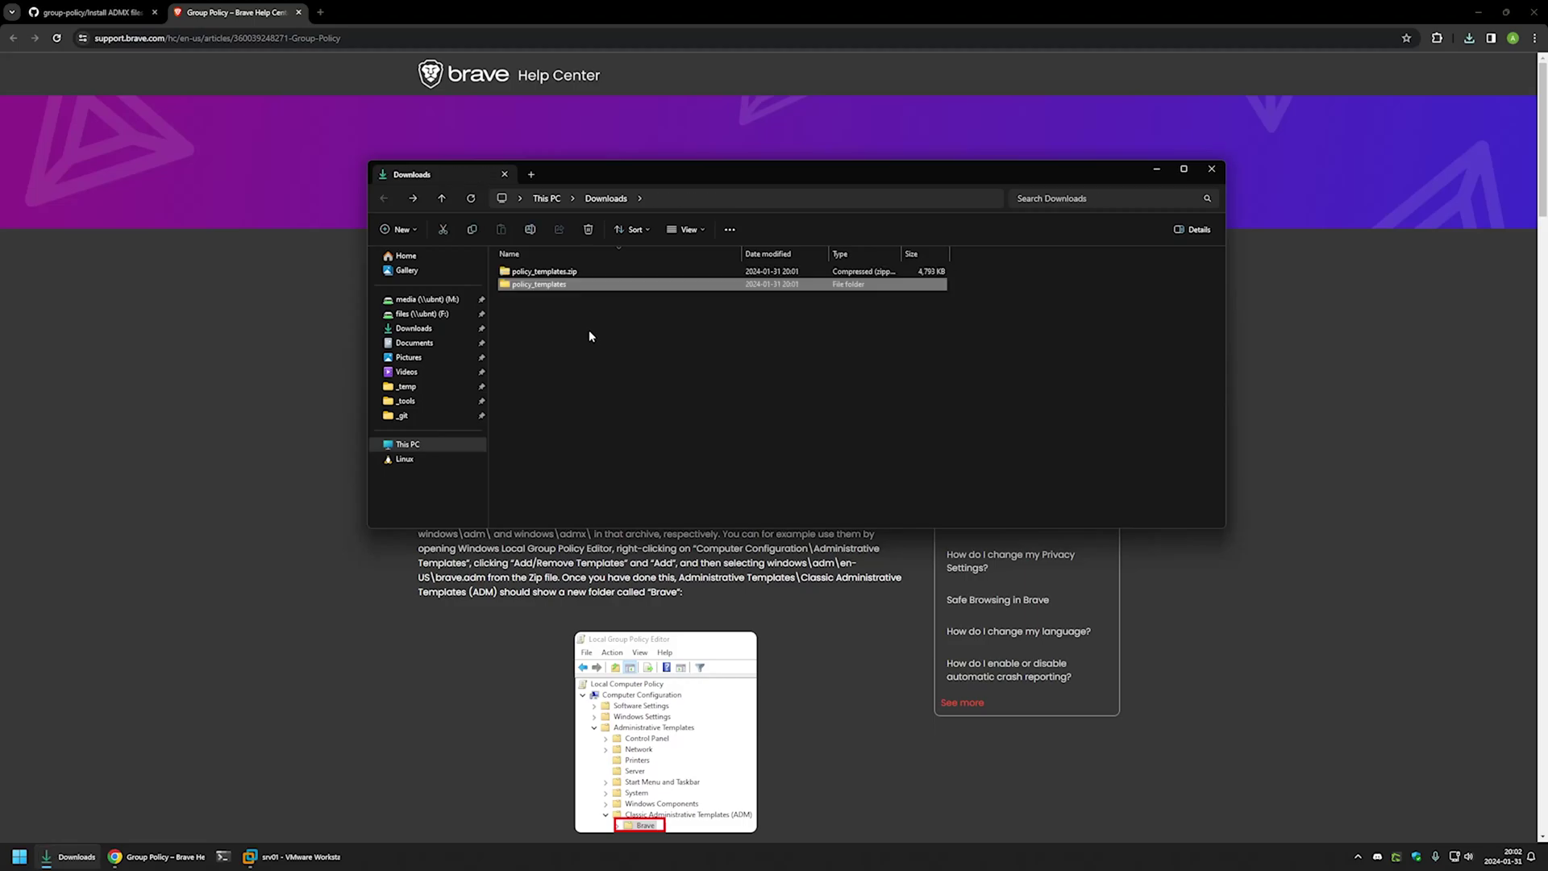
pyautogui.rightClick(529, 290)
pyautogui.click(581, 501)
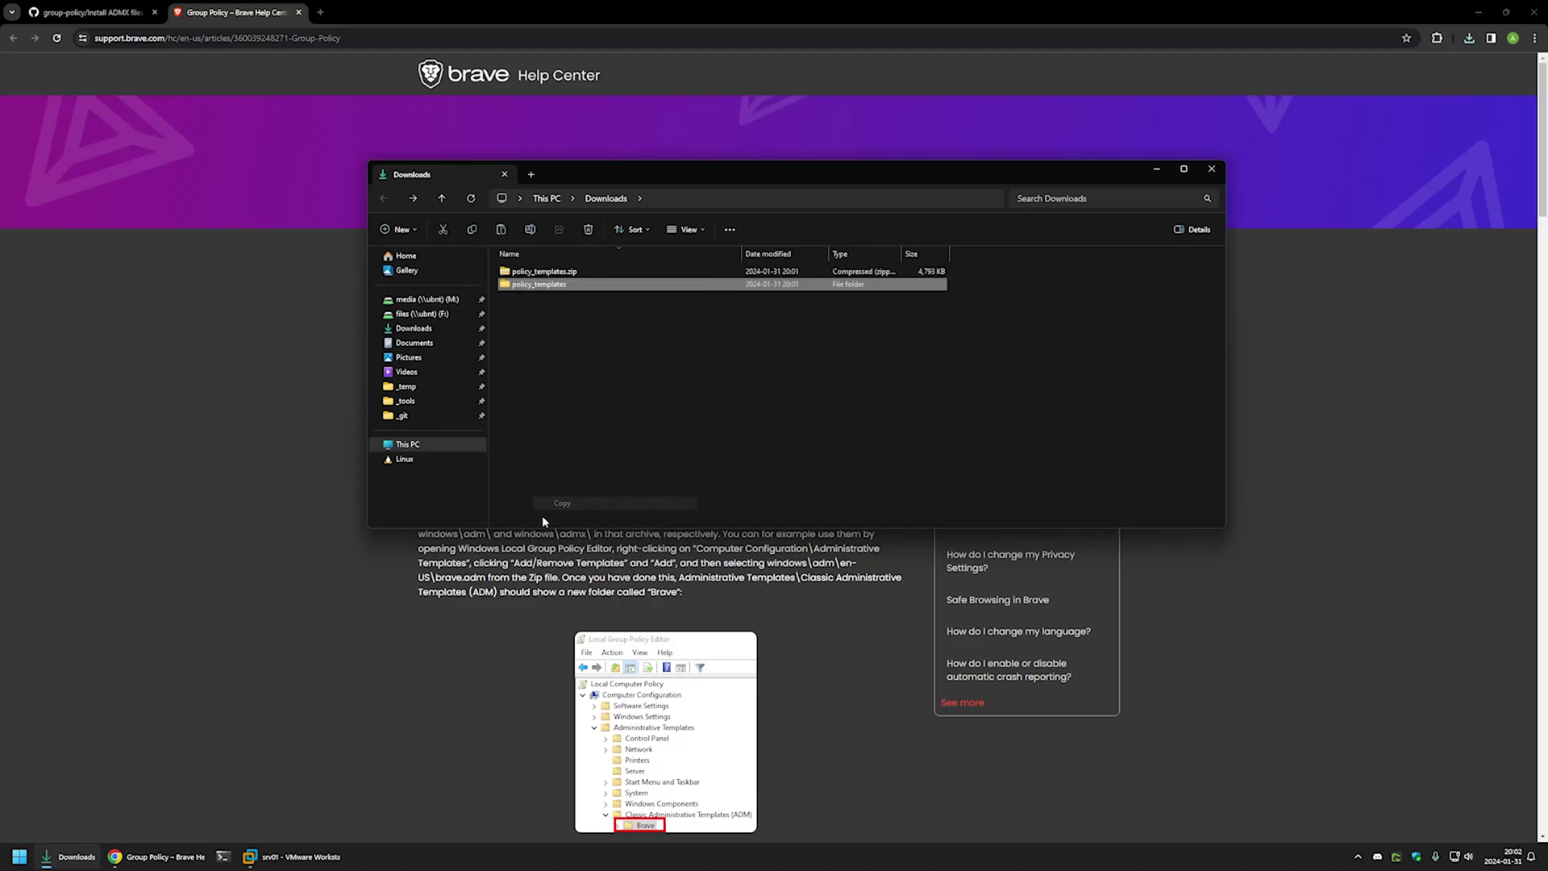
pyautogui.click(289, 854)
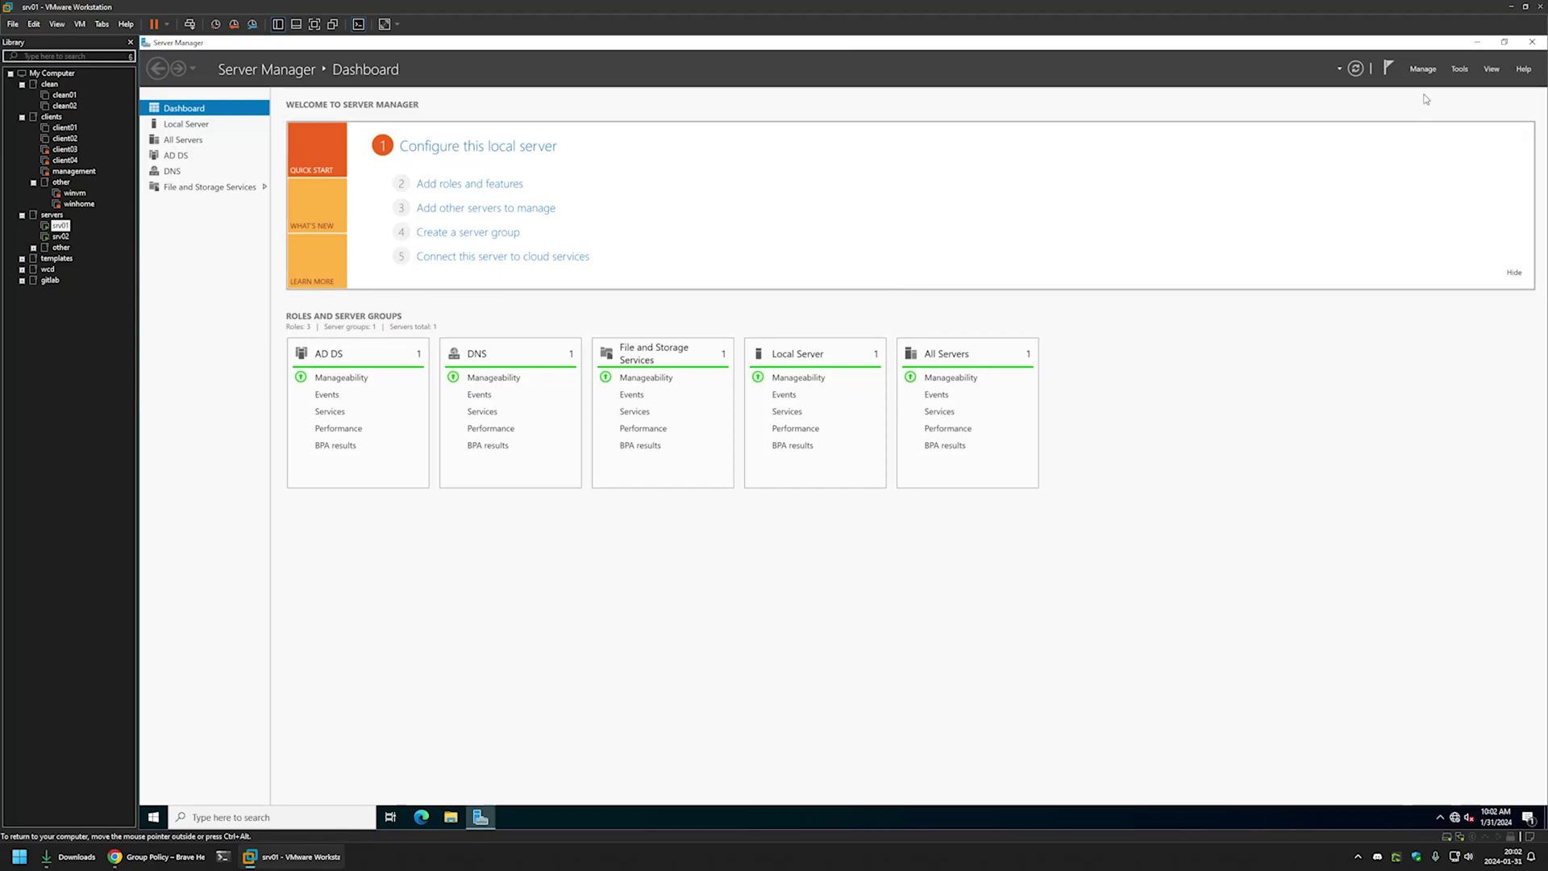
# Paste the copied policy_templates folder onto the srv01 desktop.
pyautogui.click(1476, 42)
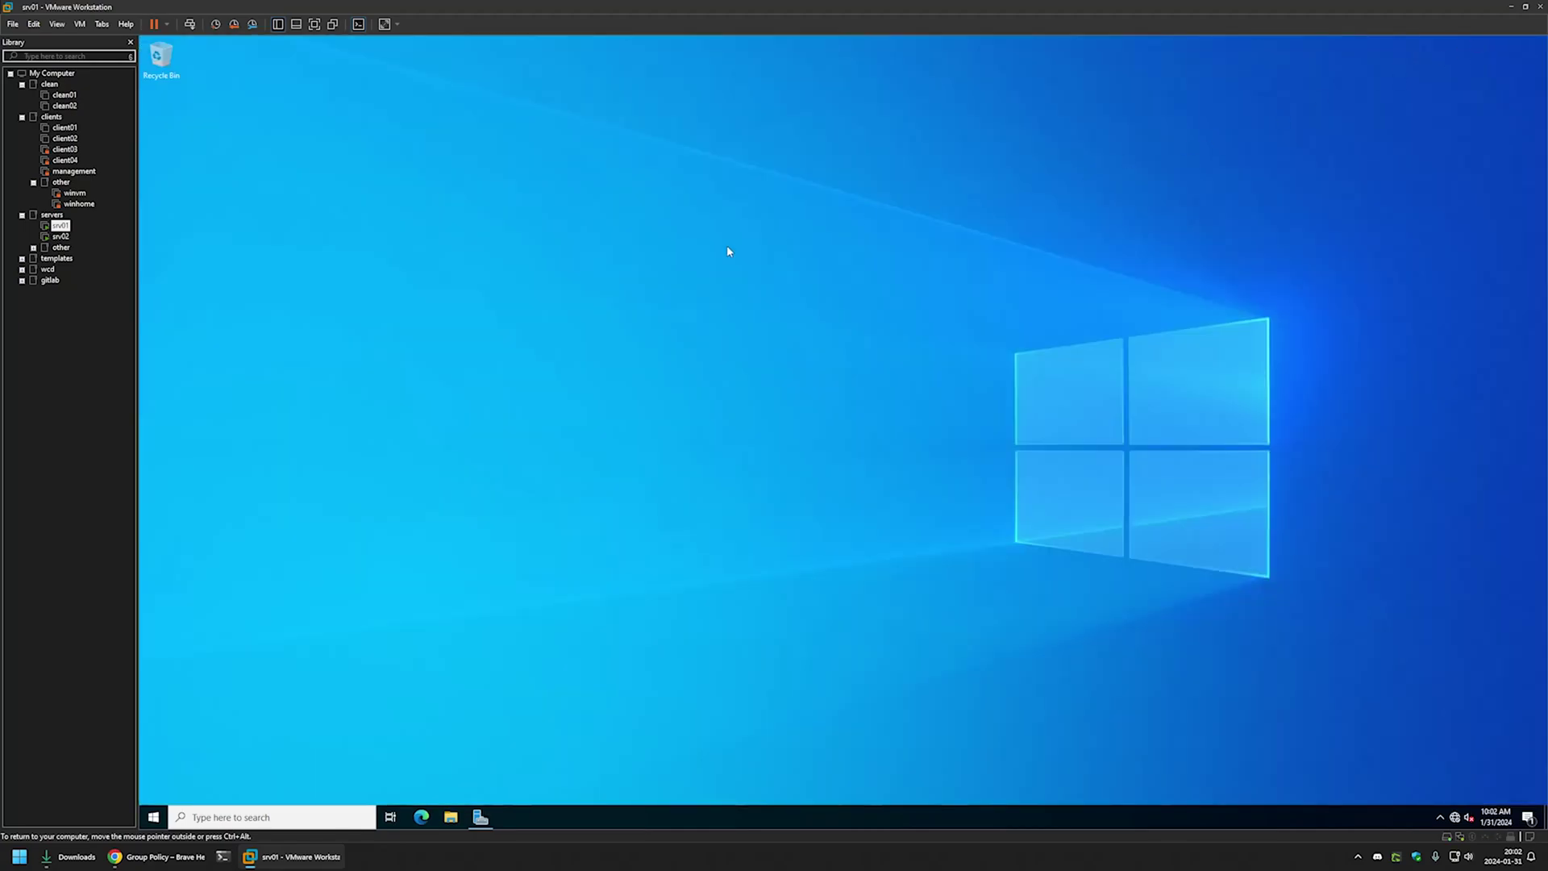
pyautogui.rightClick(208, 164)
pyautogui.click(259, 211)
# Edit the Default Domain Policy, confirm Administrative Templates still come from the local computer, then close it.
pyautogui.click(481, 817)
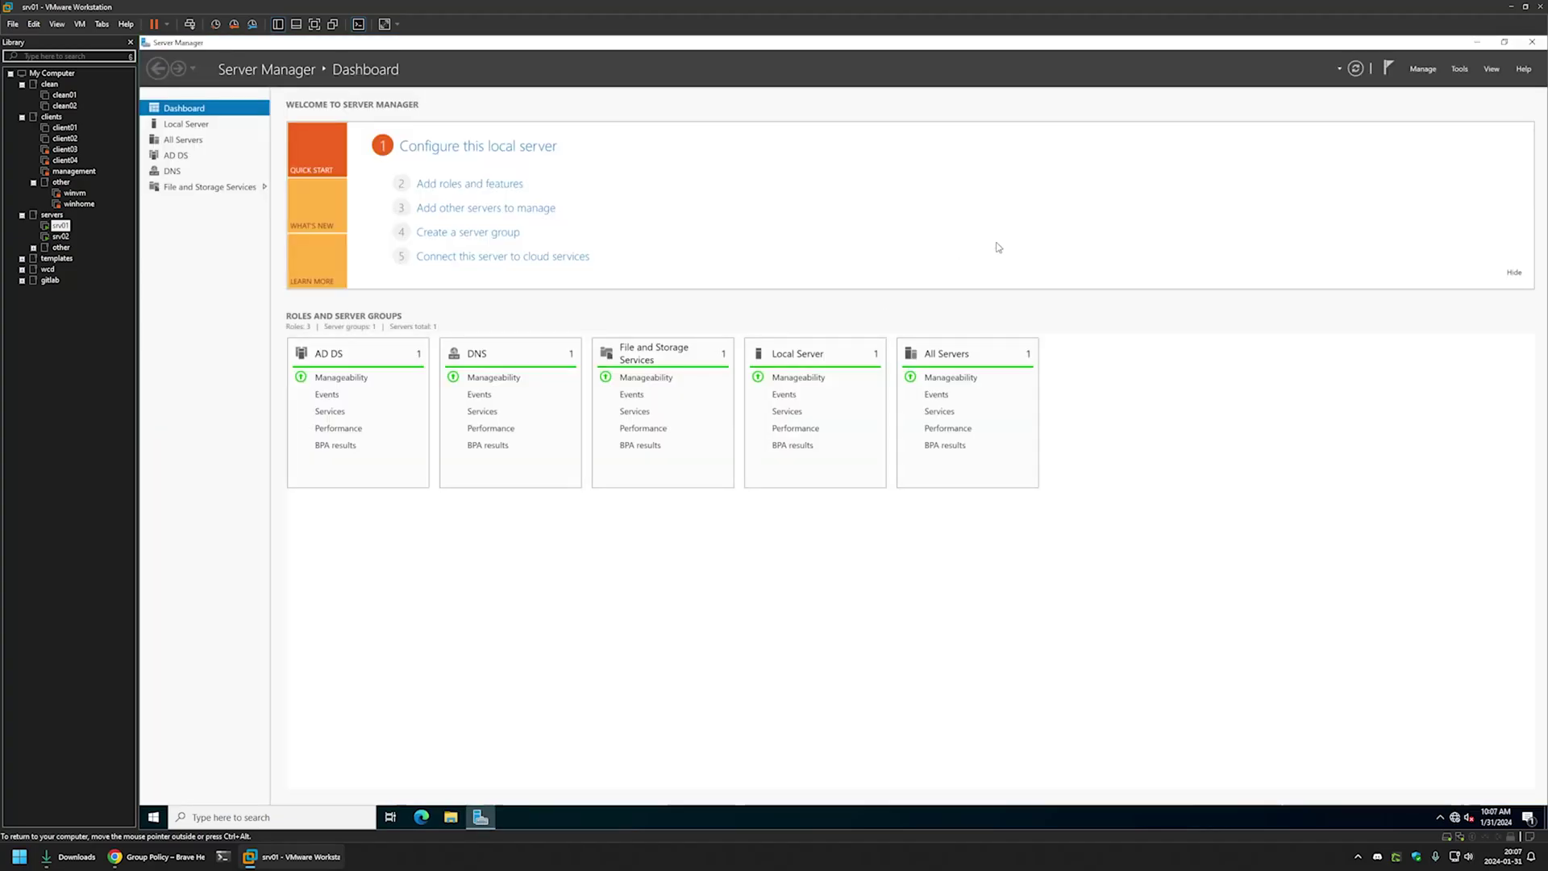
pyautogui.click(1459, 68)
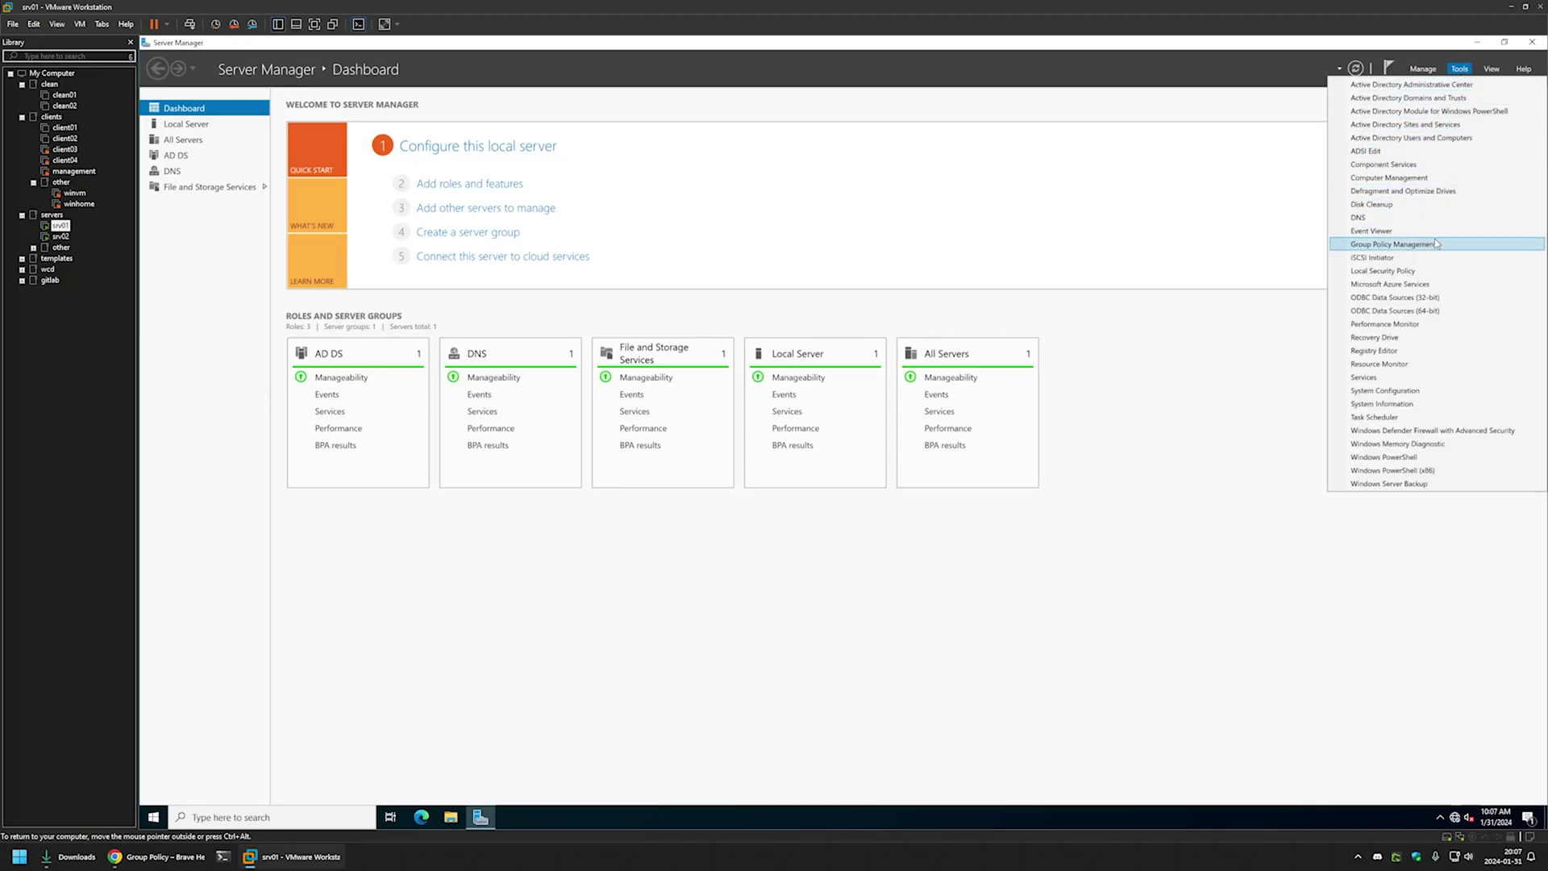
pyautogui.click(1392, 244)
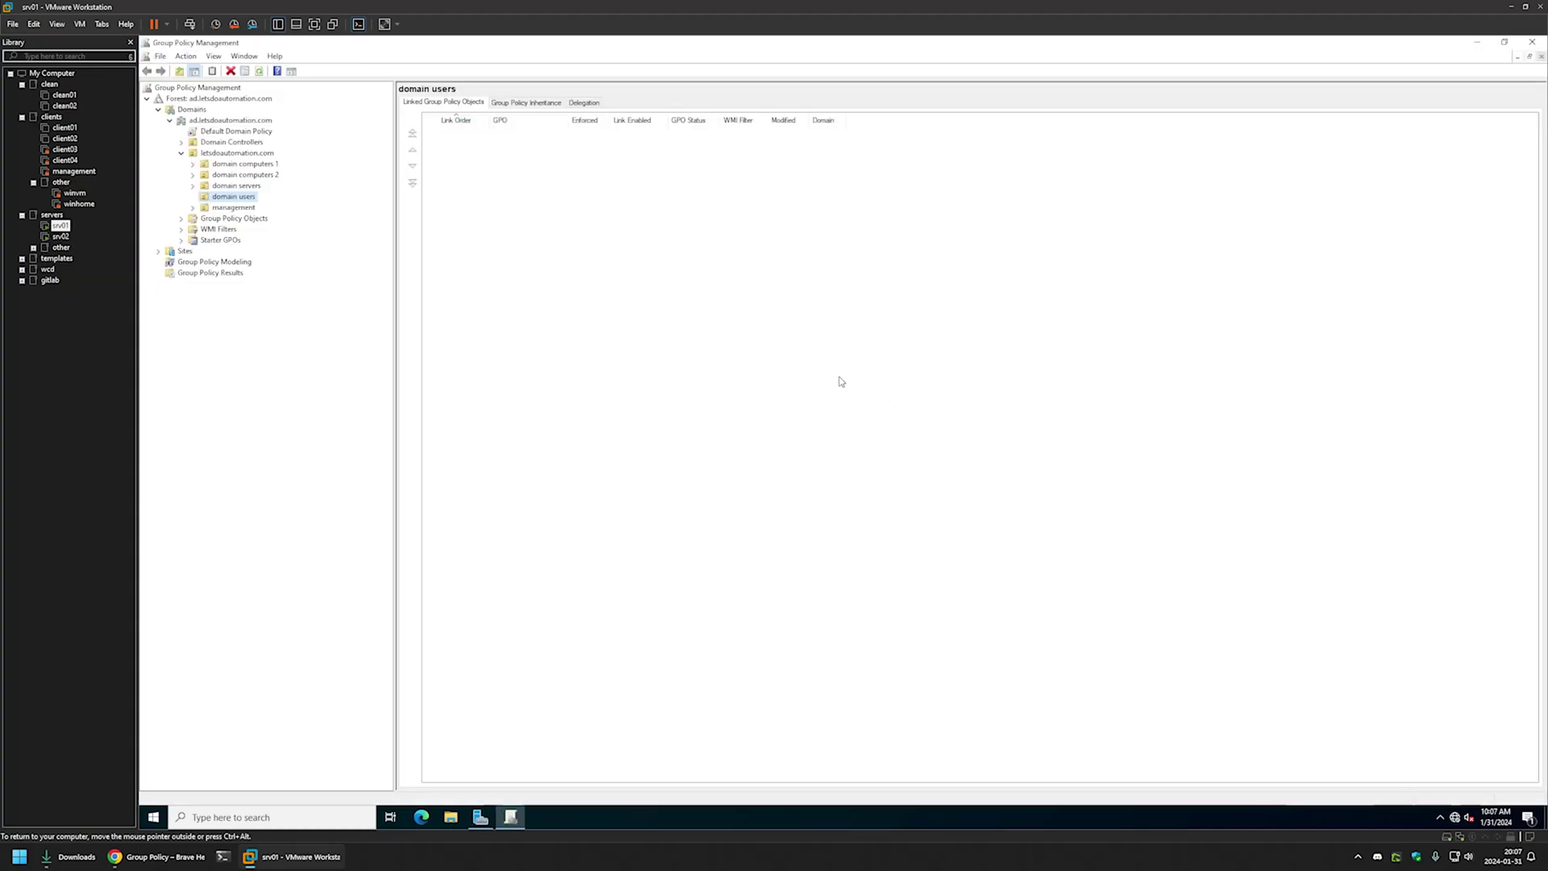
pyautogui.rightClick(240, 131)
pyautogui.click(266, 139)
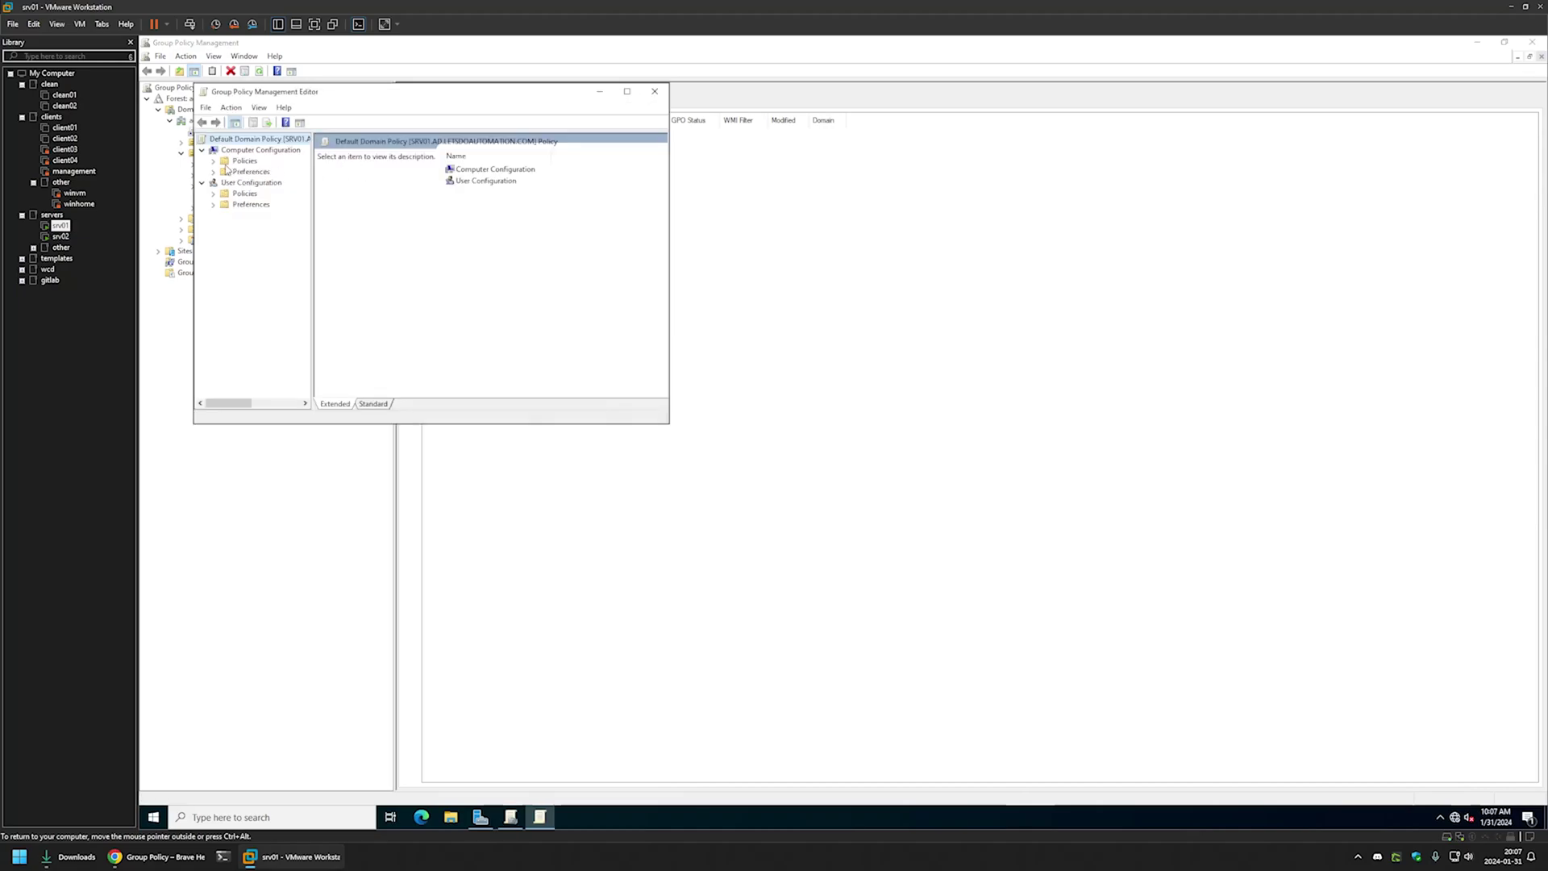
pyautogui.click(214, 161)
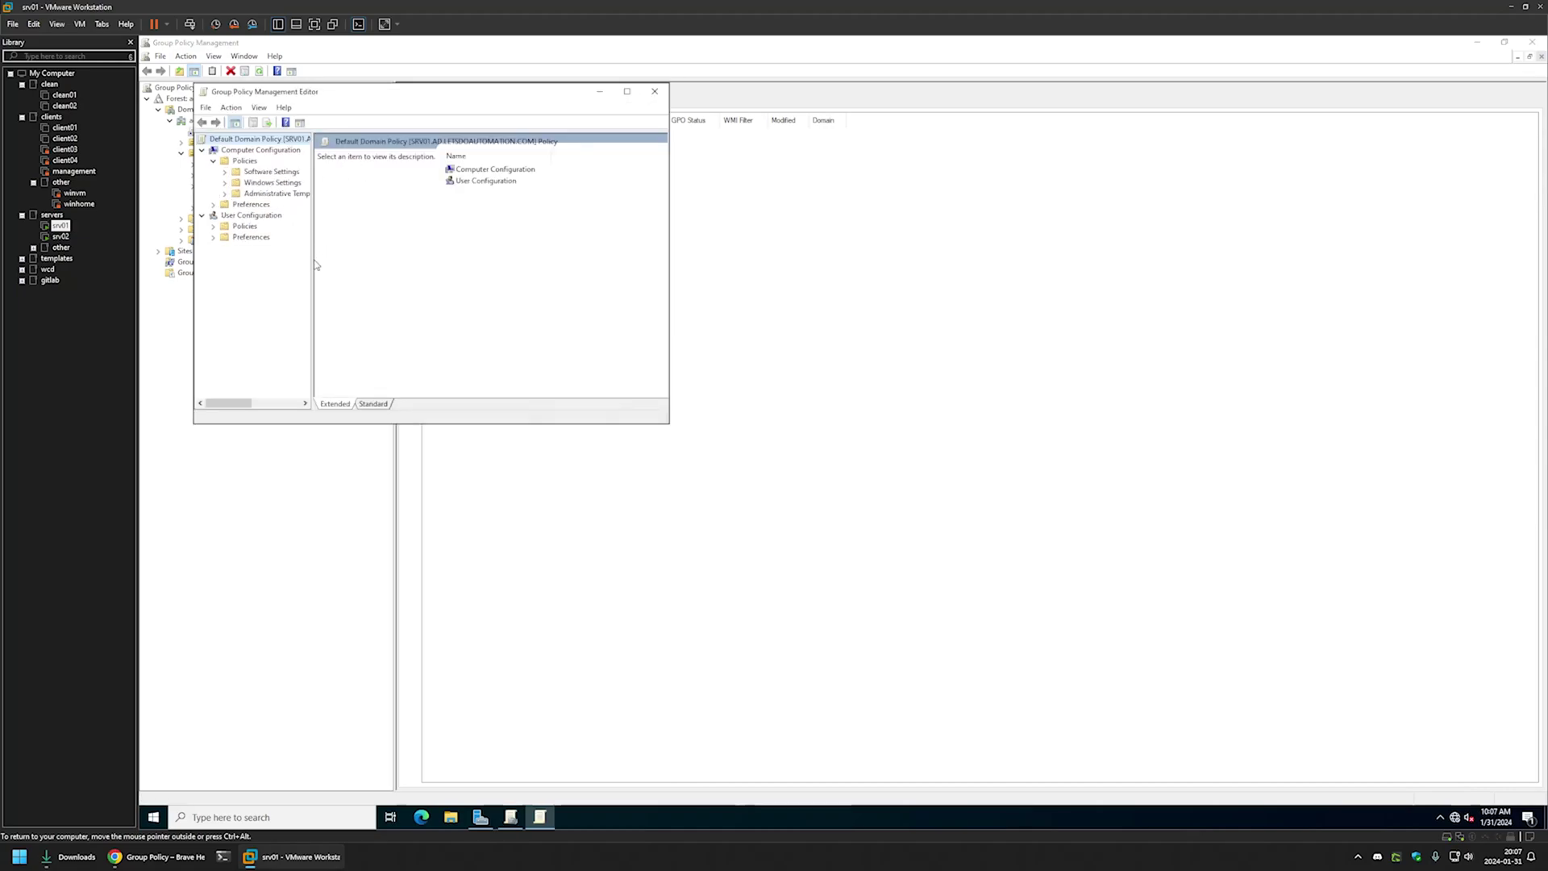
pyautogui.moveTo(314, 264); pyautogui.dragTo(562, 275)
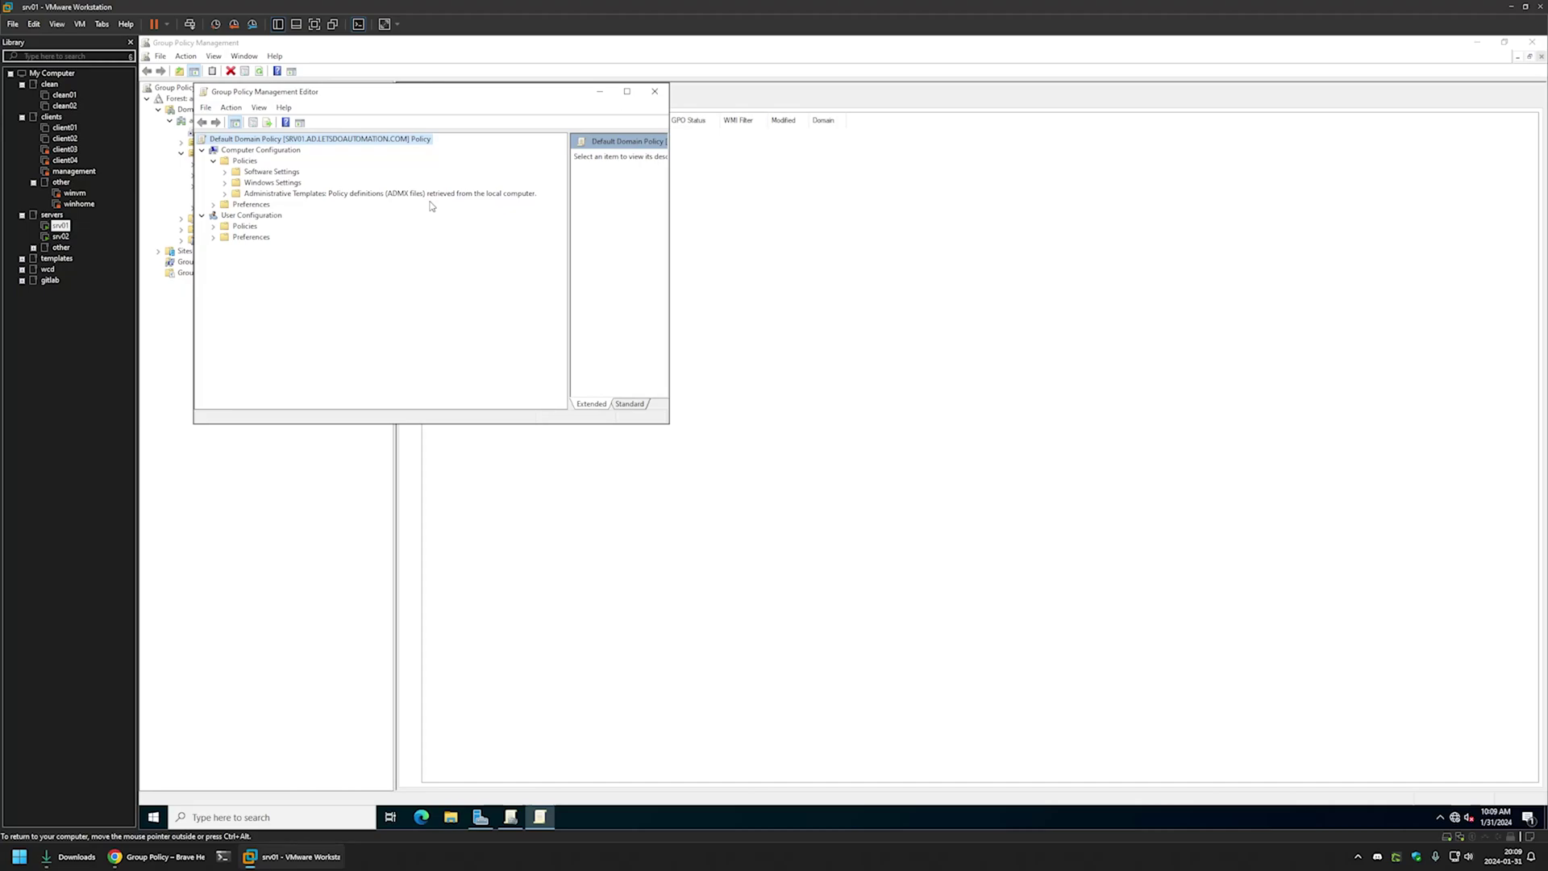
pyautogui.click(654, 91)
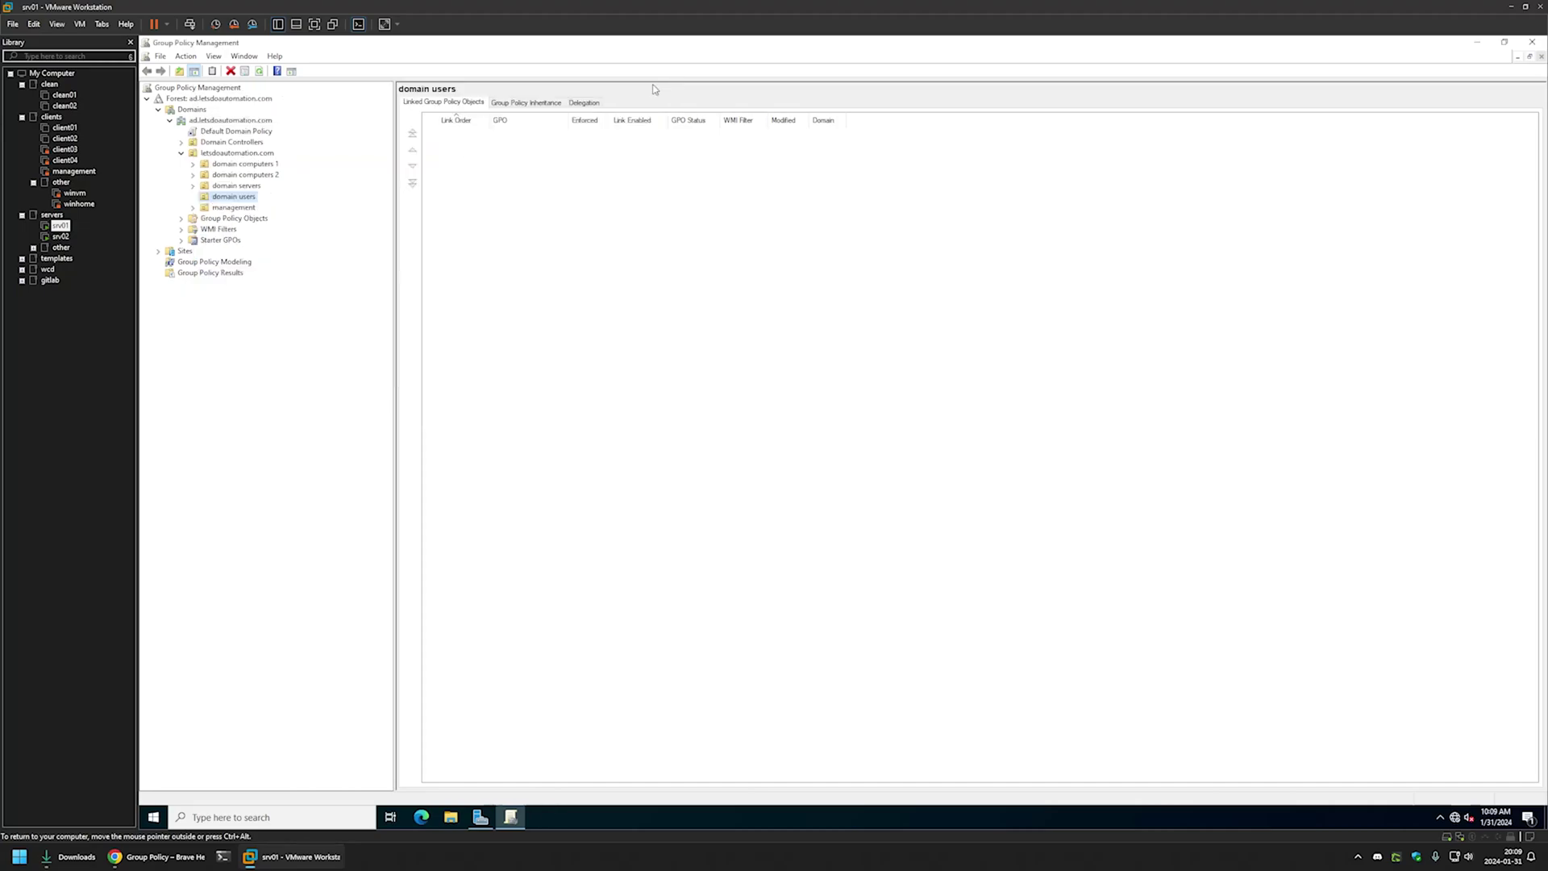
# Browse to C:\Windows\PolicyDefinitions on srv01, showing its 214 ADMX items and en-US folder.
pyautogui.click(1476, 41)
pyautogui.press('super+d')
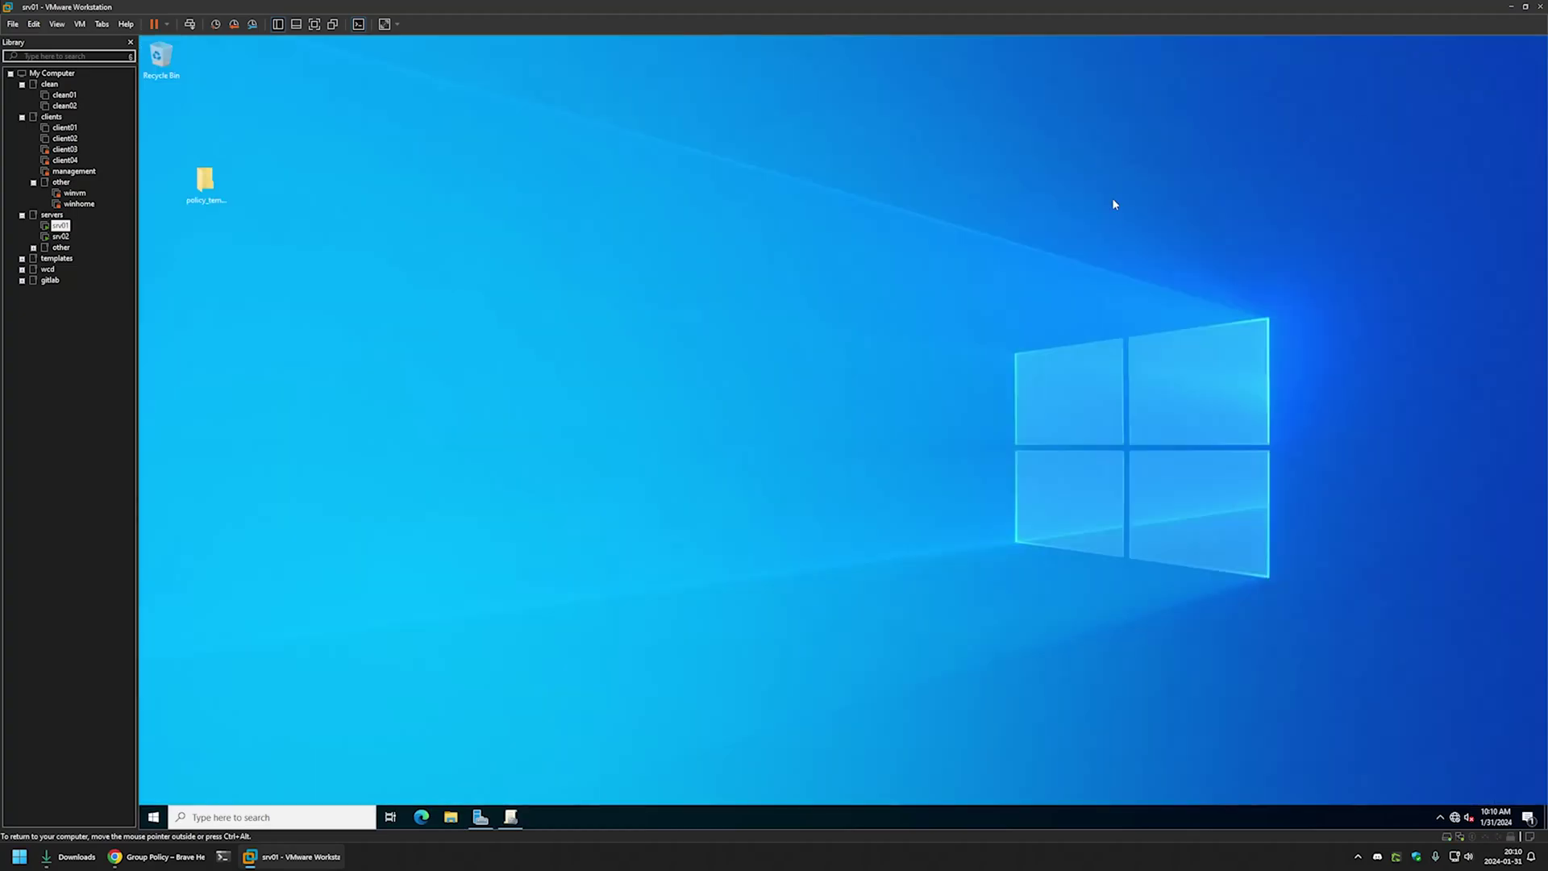
pyautogui.click(452, 819)
pyautogui.click(570, 390)
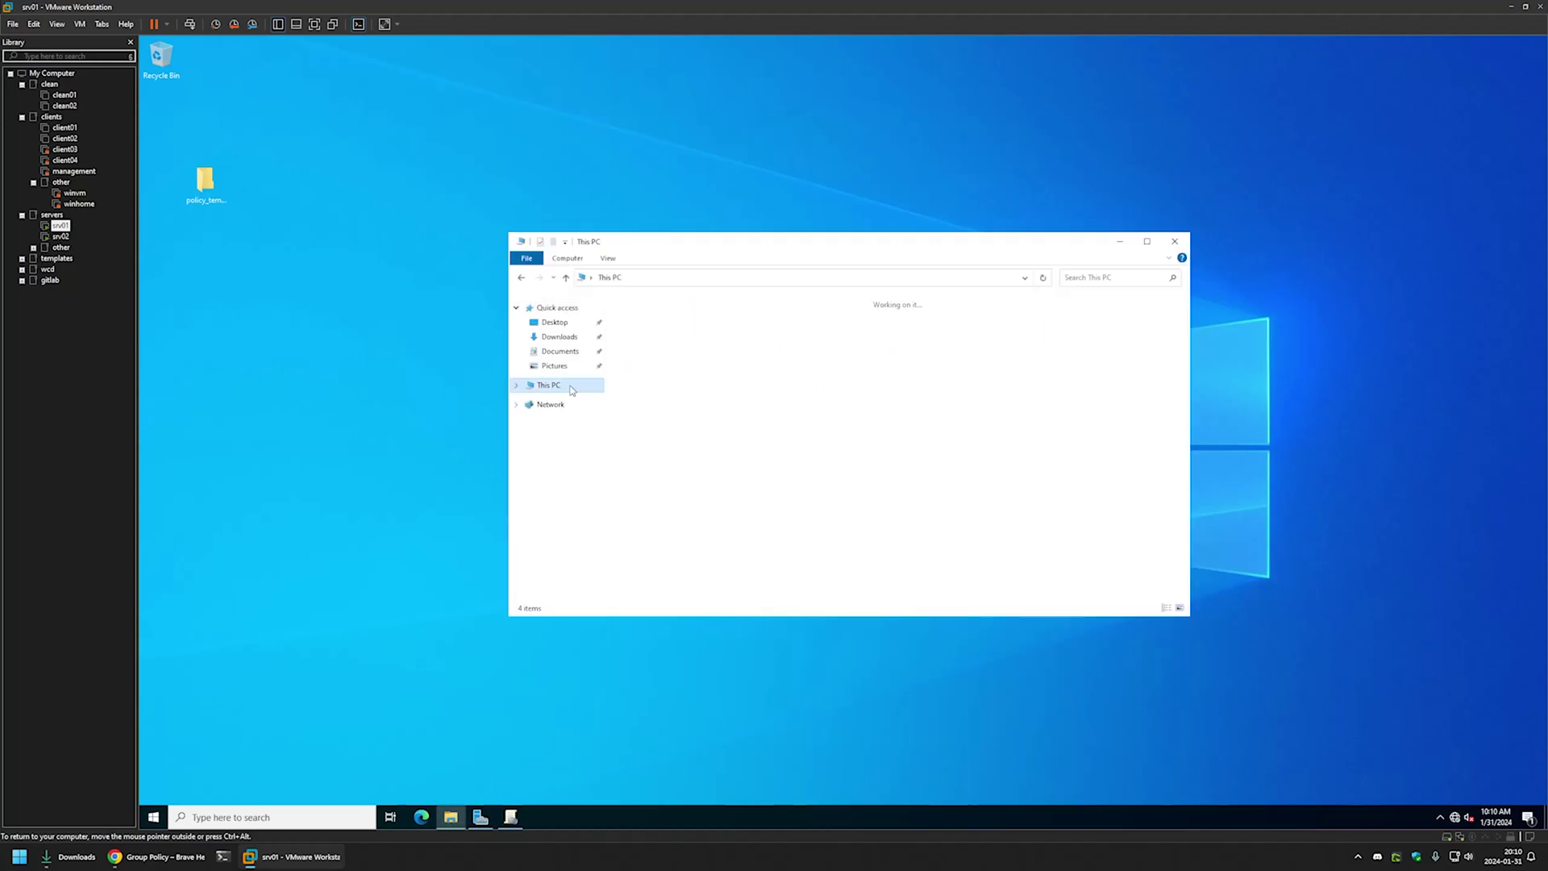
pyautogui.doubleClick(716, 450)
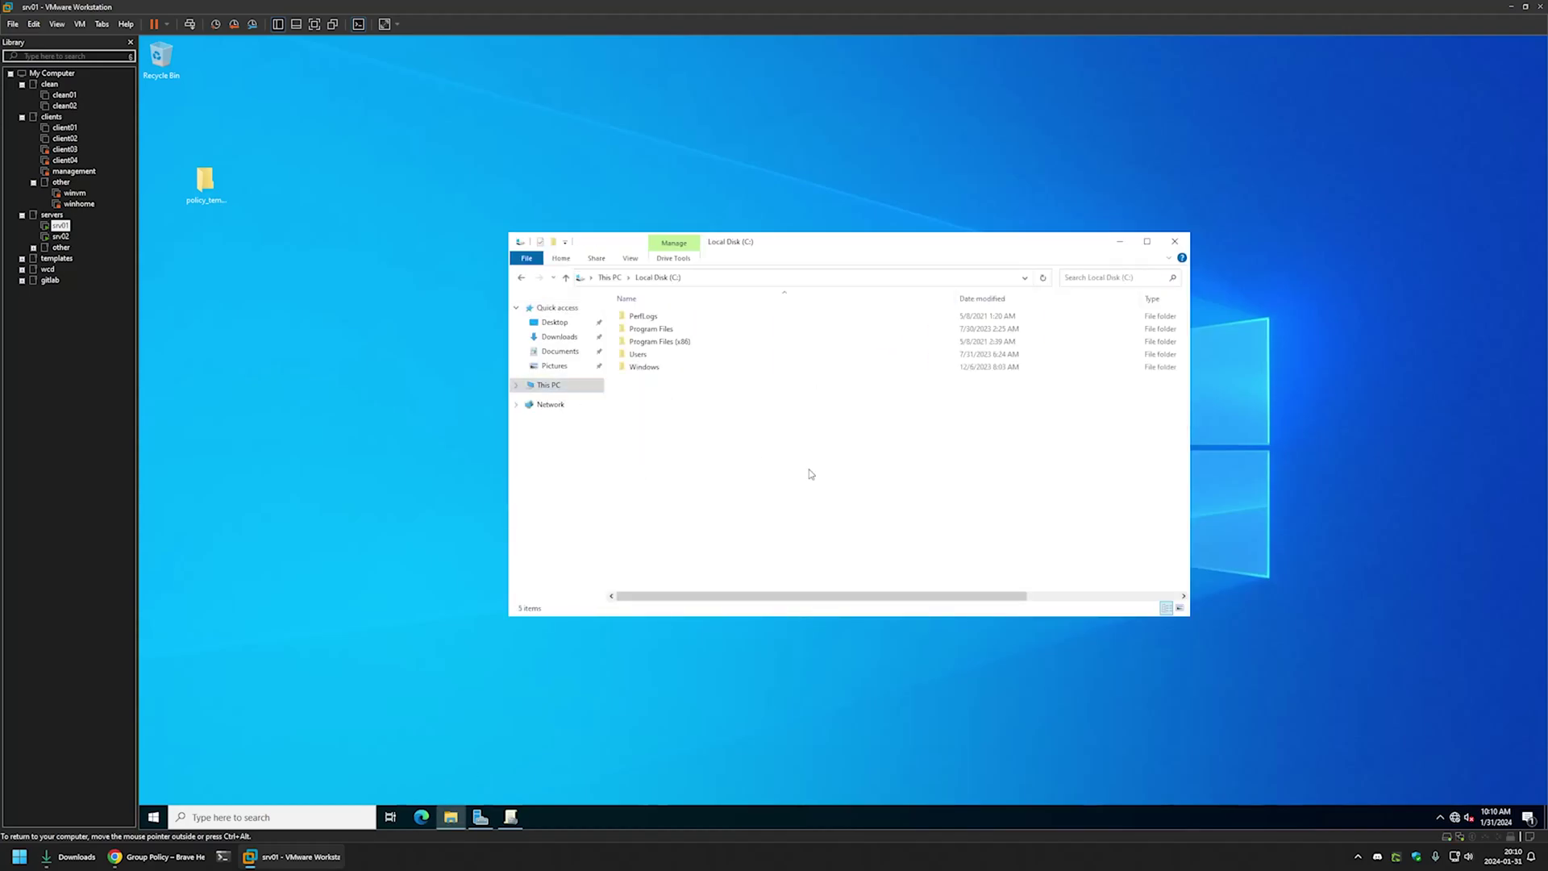
pyautogui.doubleClick(690, 368)
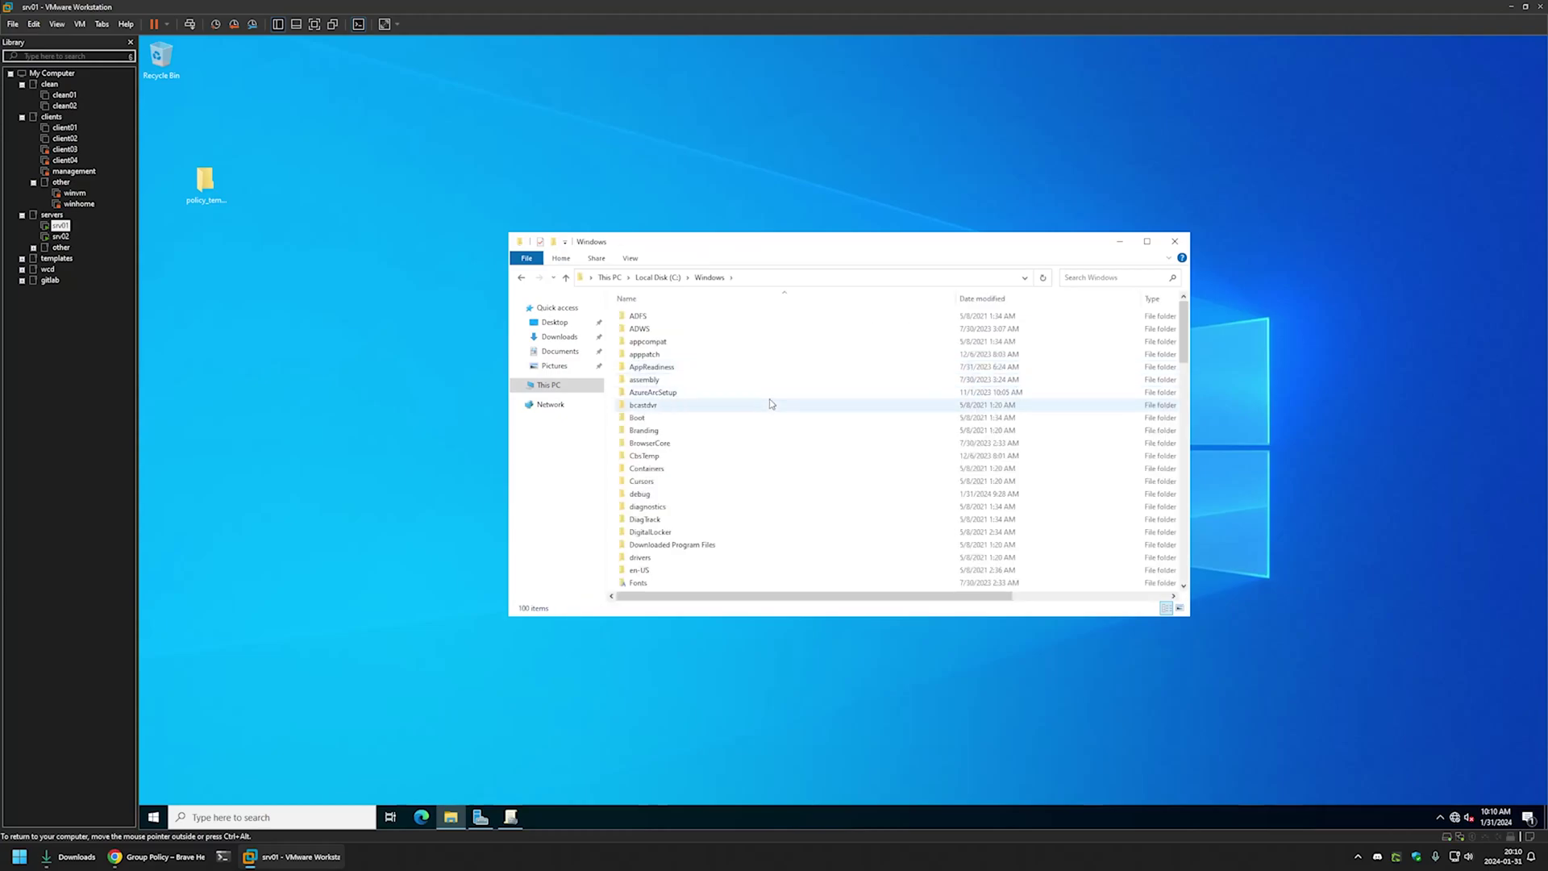
pyautogui.click(772, 404)
pyautogui.write('po')
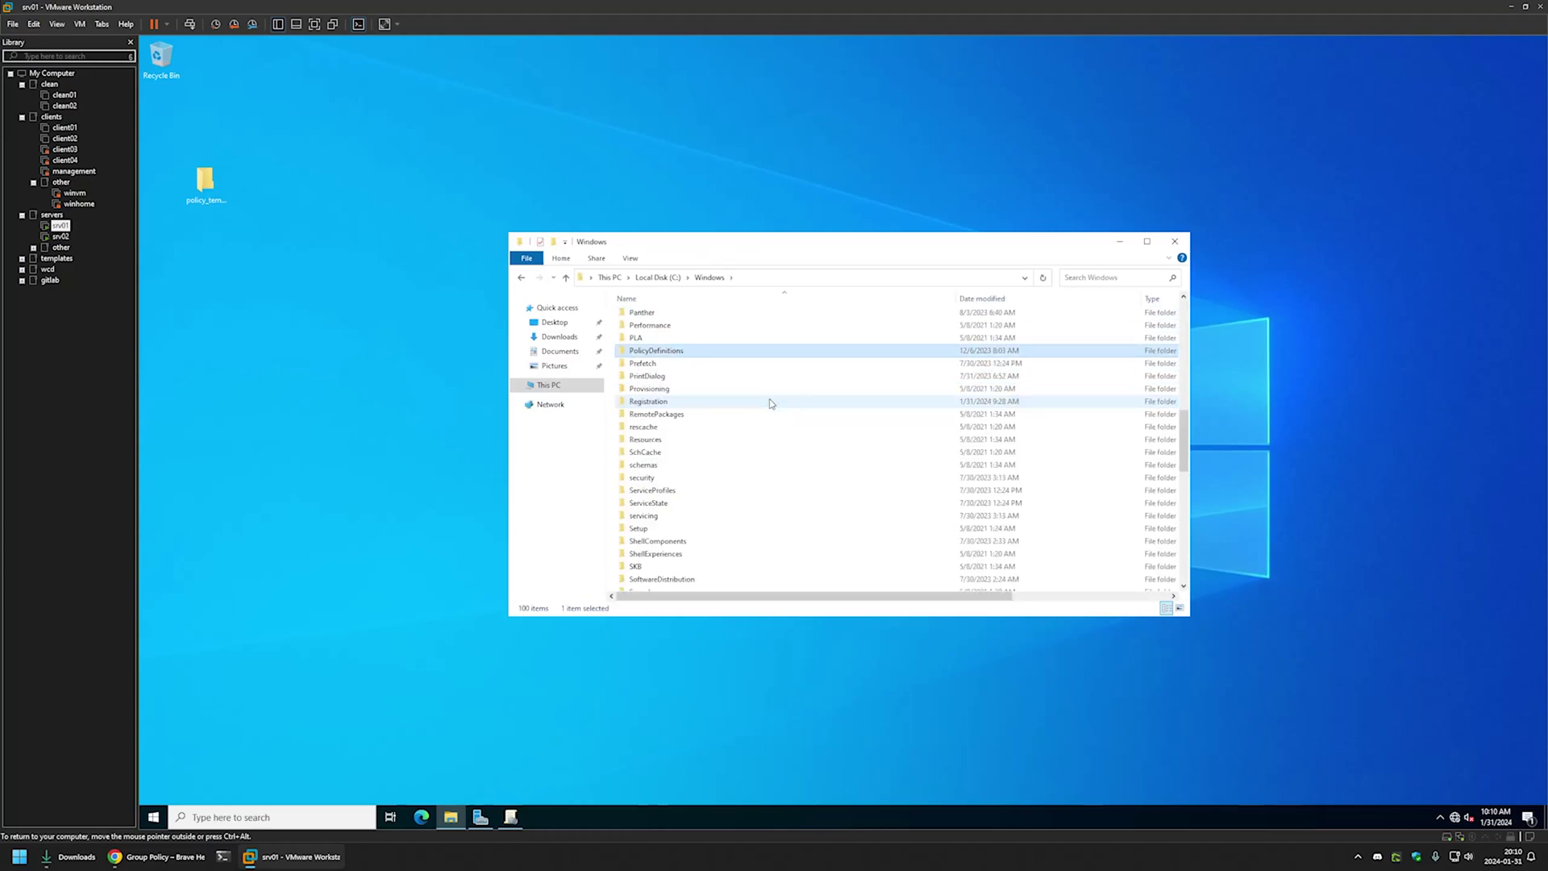
pyautogui.doubleClick(673, 352)
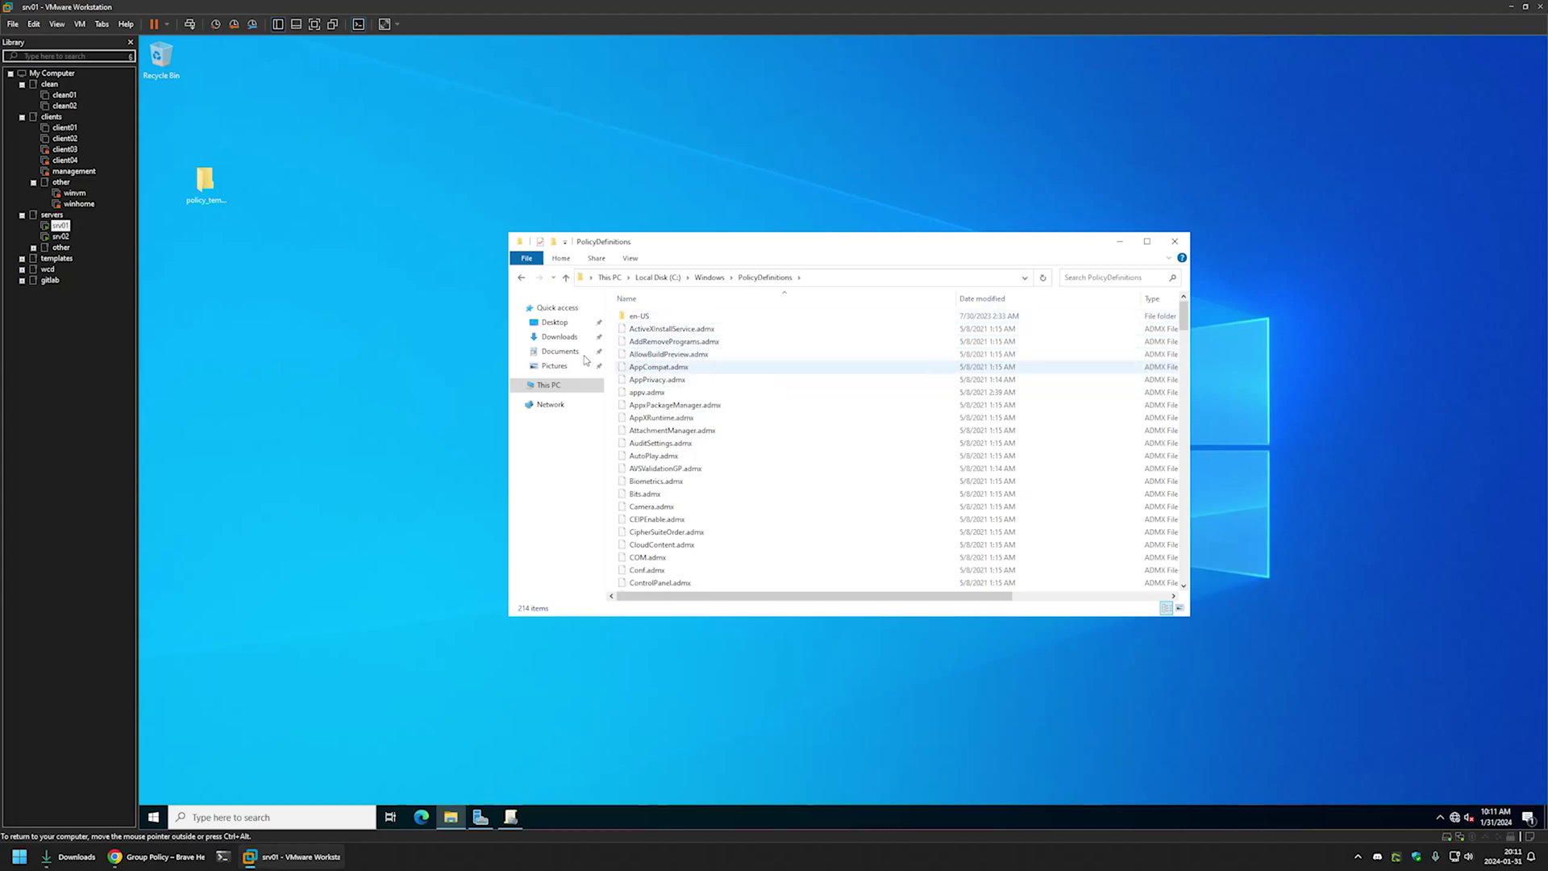
# Open policy_templates\windows\admx from the desktop in a window beside PolicyDefinitions.
pyautogui.click(201, 180)
pyautogui.doubleClick(201, 181)
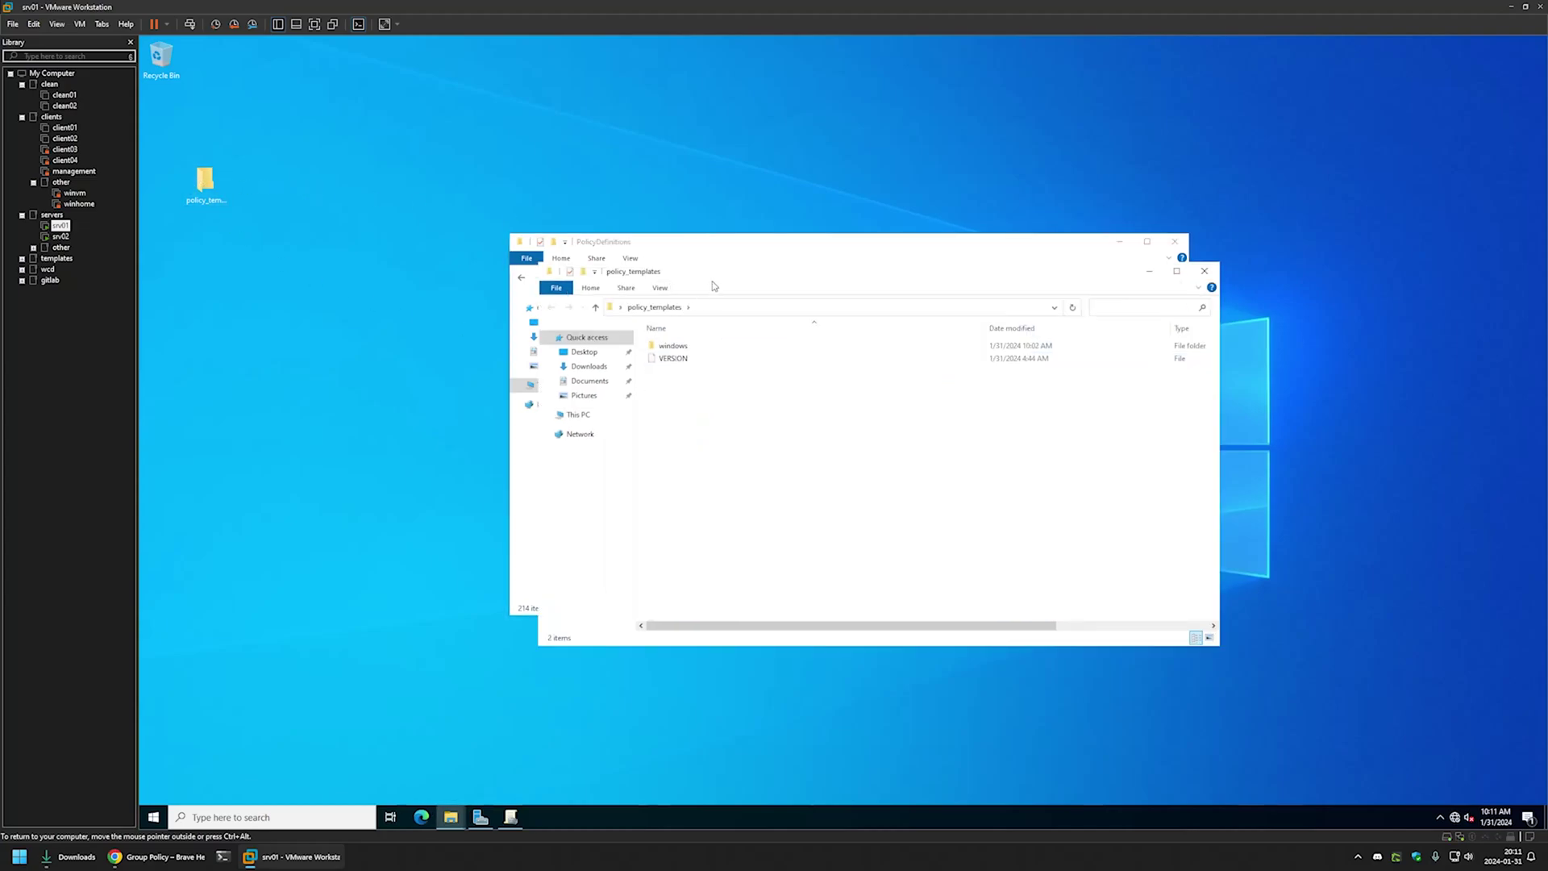
pyautogui.moveTo(643, 282); pyautogui.dragTo(367, 286)
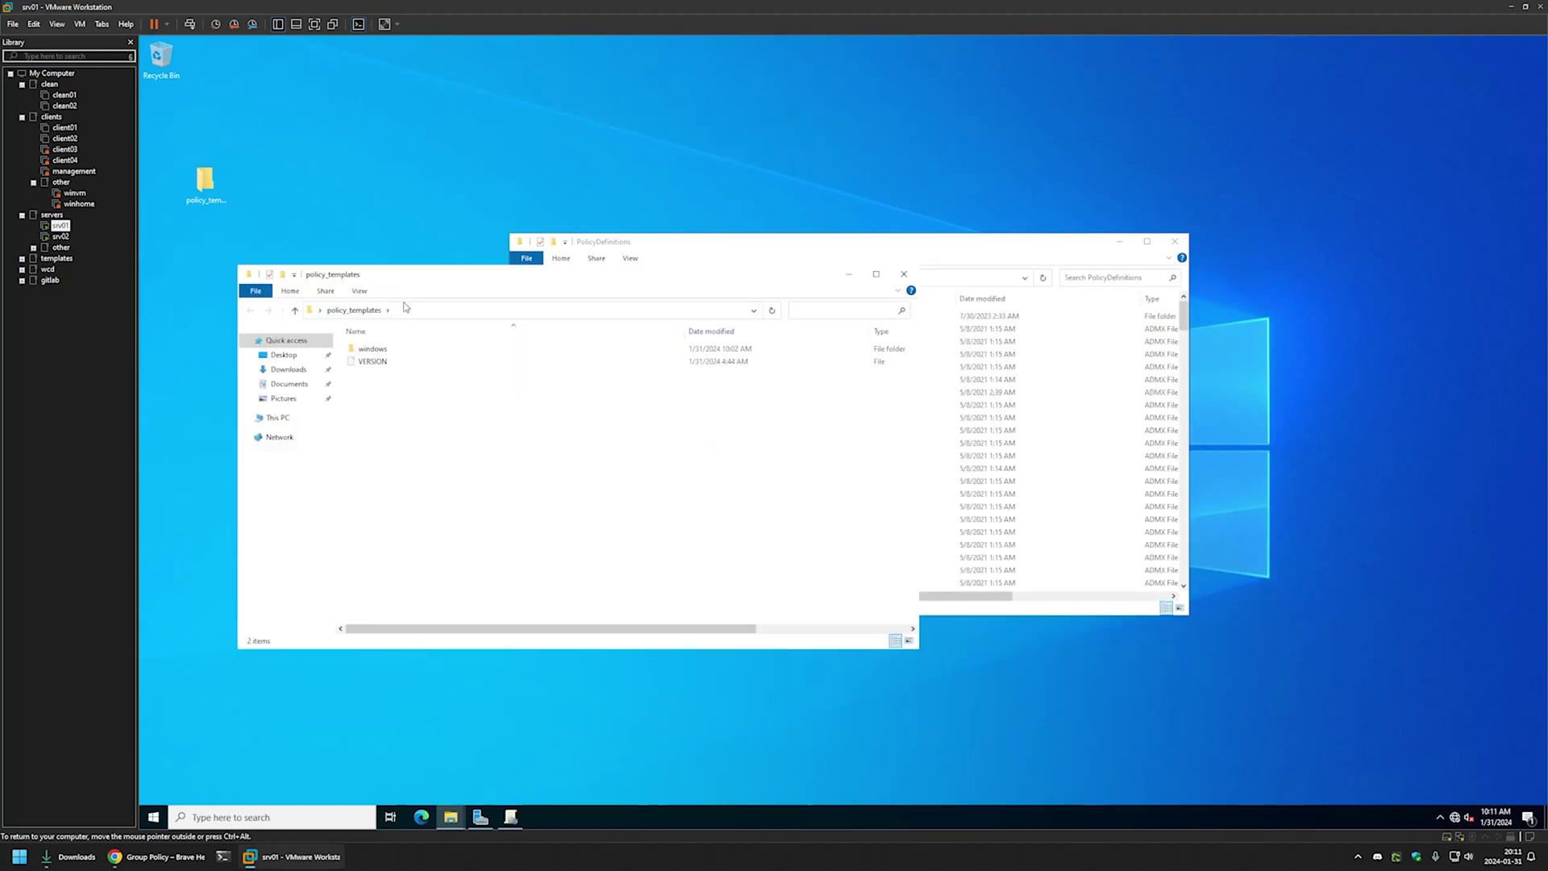
pyautogui.doubleClick(365, 348)
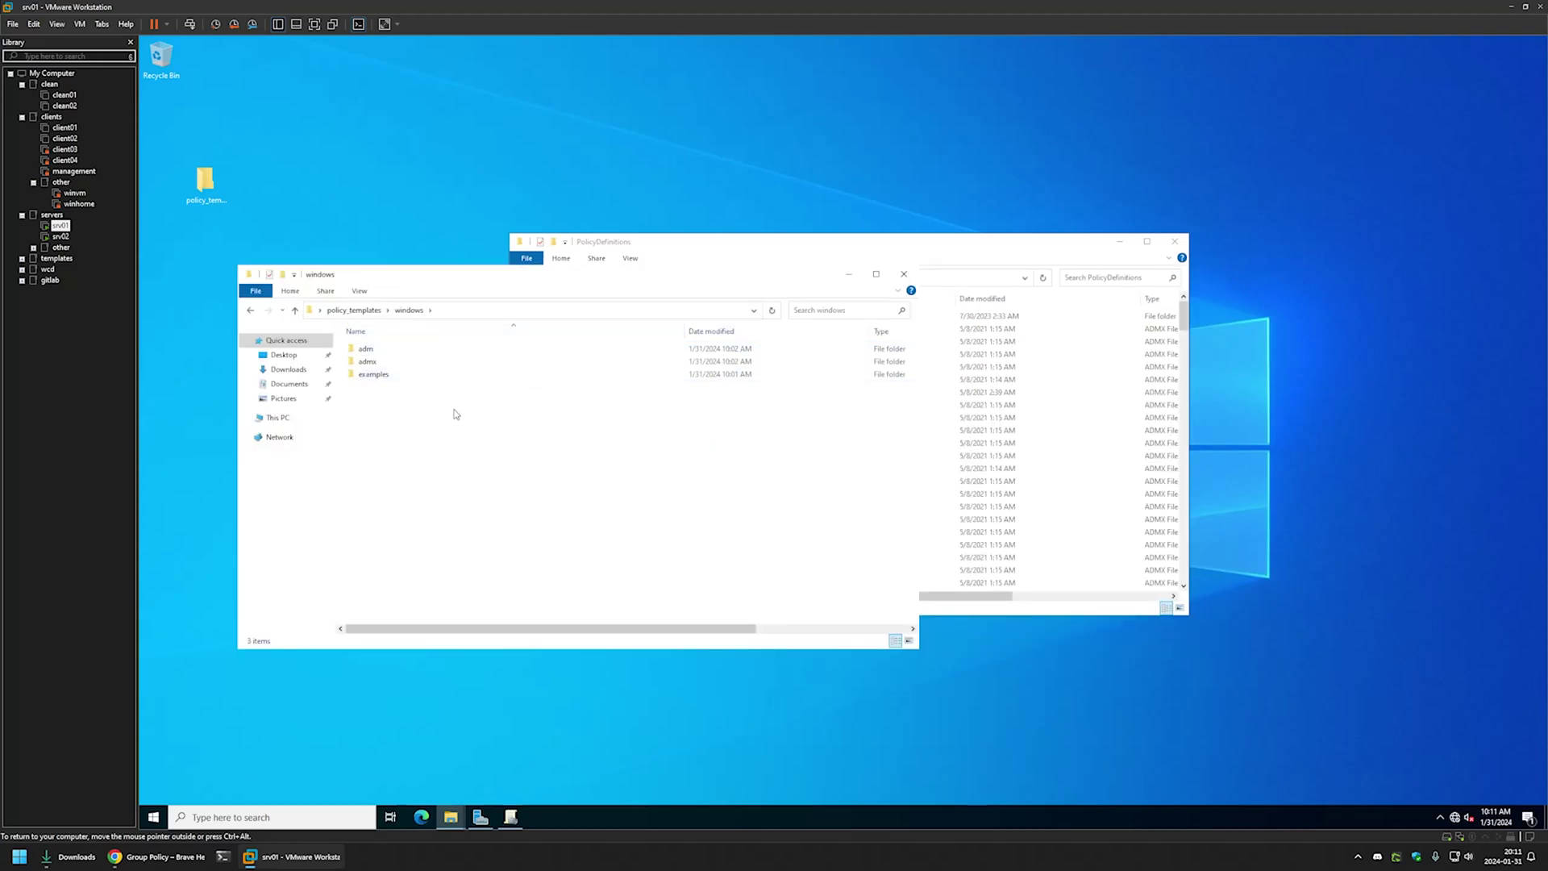
pyautogui.doubleClick(395, 362)
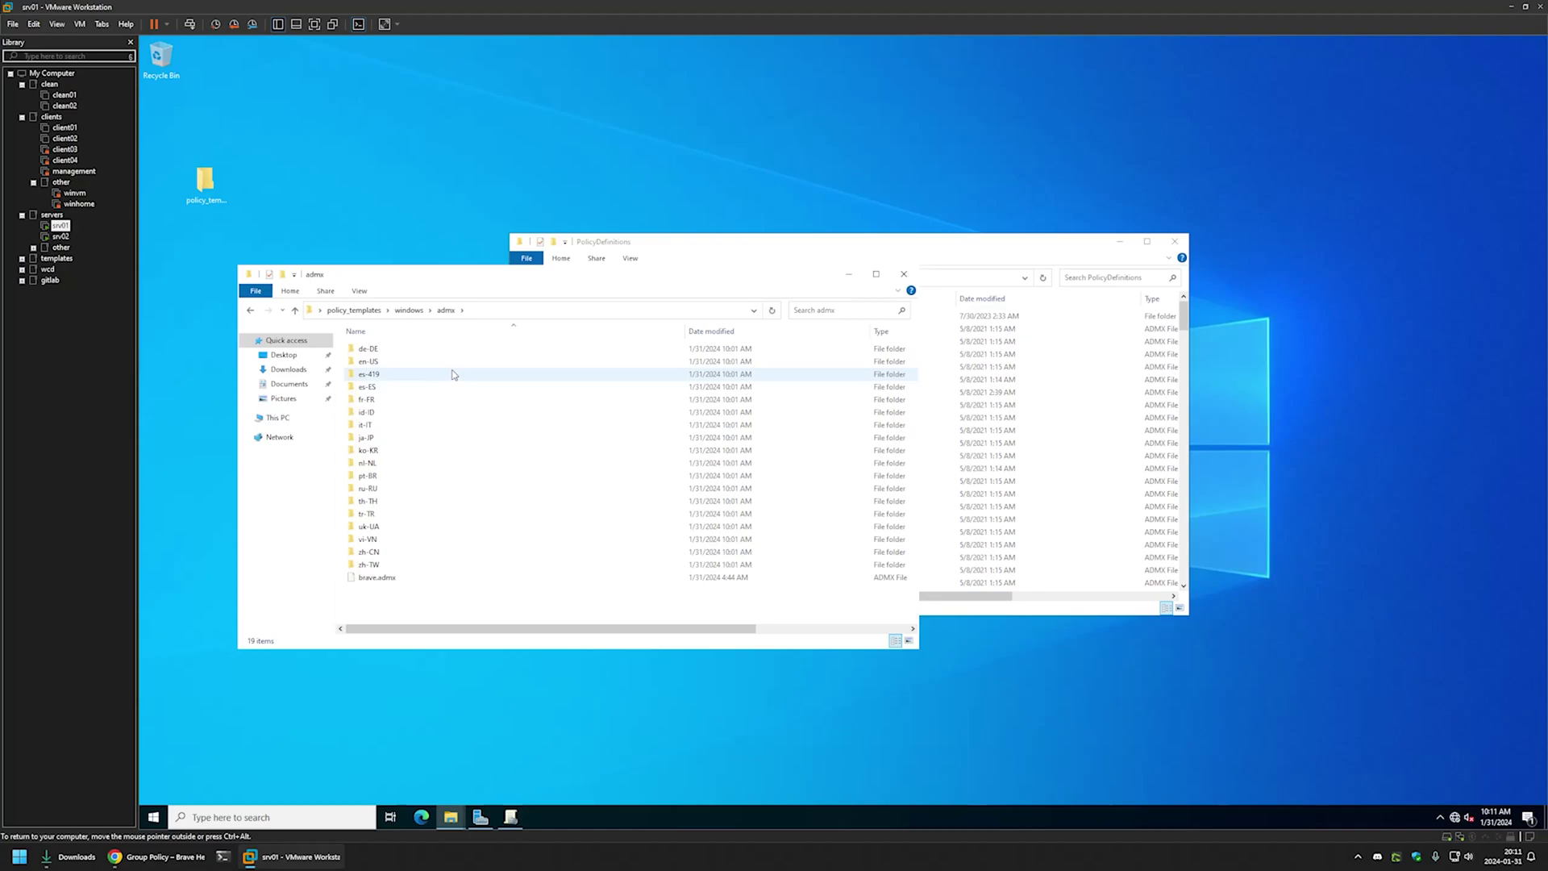
# Copy the en-US folder and brave.admx from the admx folder.
pyautogui.click(384, 363)
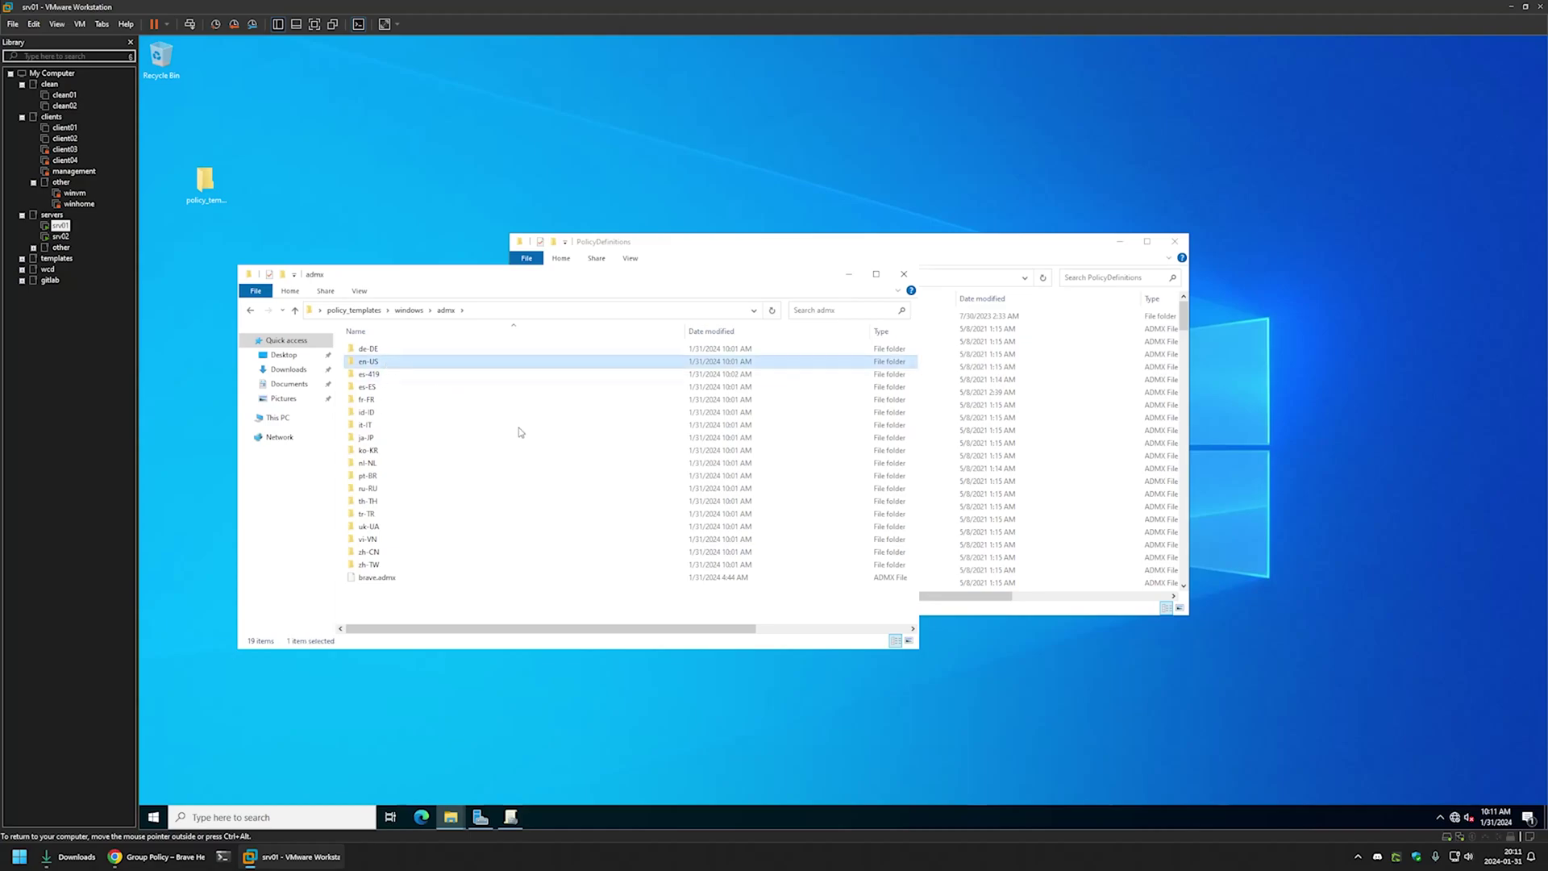
pyautogui.keyDown('ctrl'); pyautogui.click(382, 582); pyautogui.keyUp('ctrl')
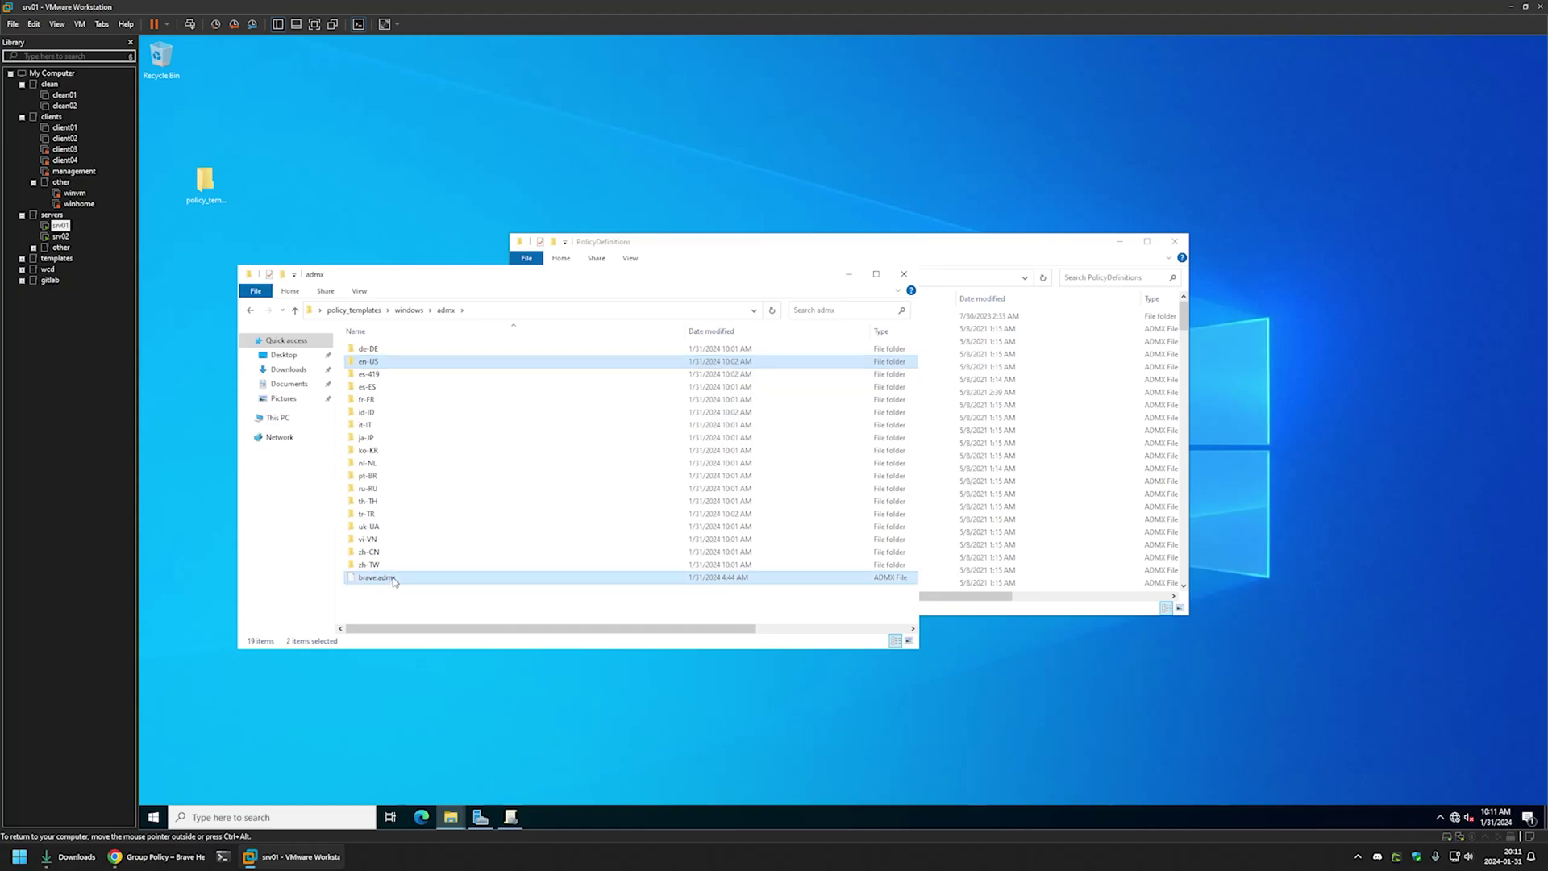
pyautogui.rightClick(394, 581)
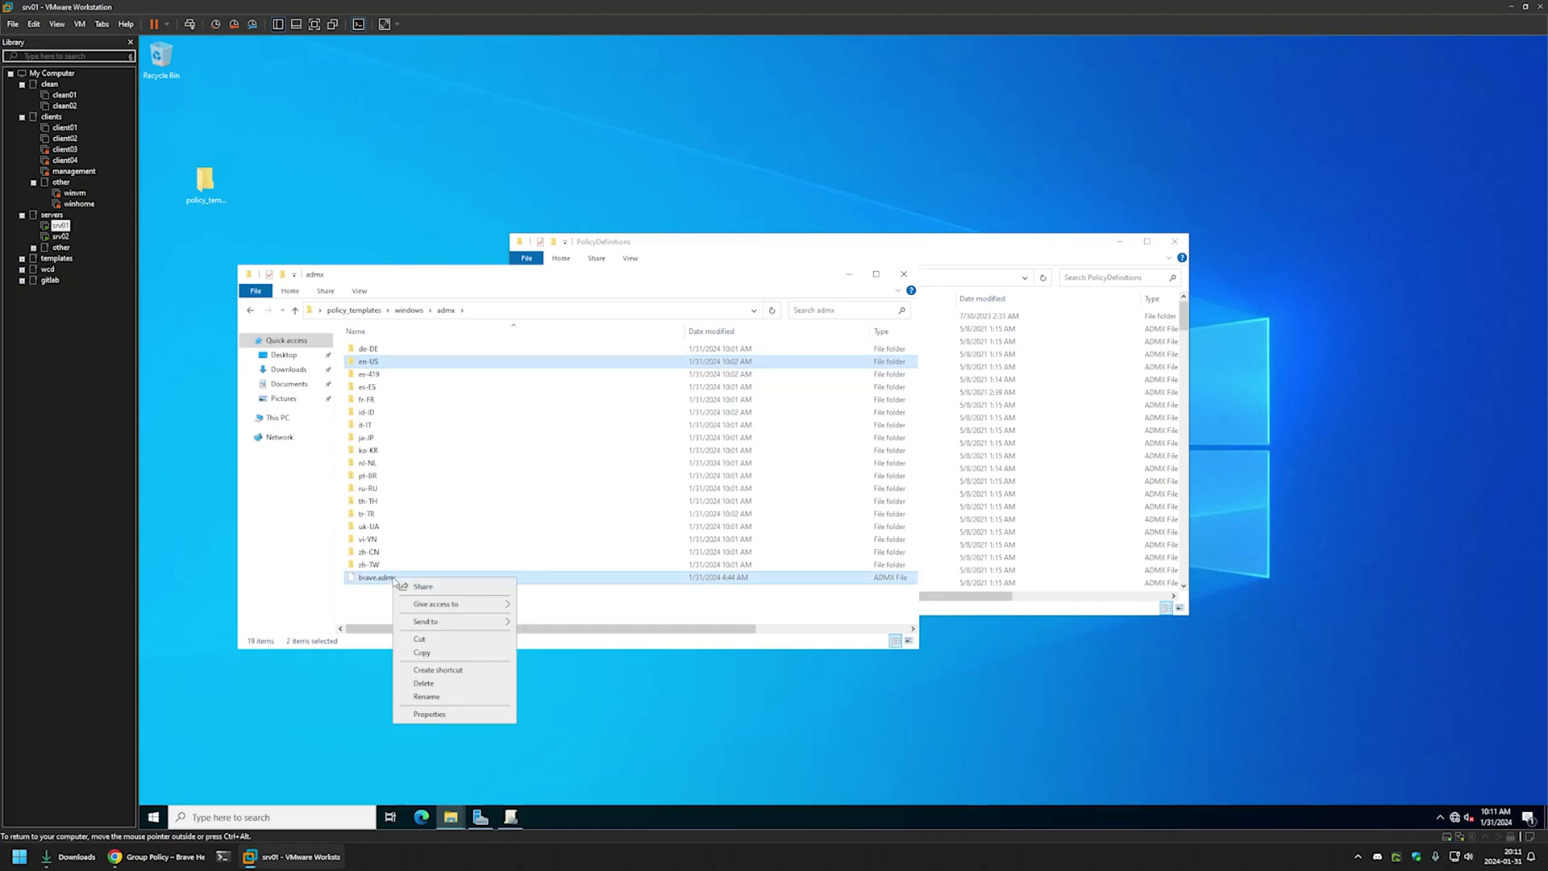
pyautogui.click(445, 657)
pyautogui.click(957, 250)
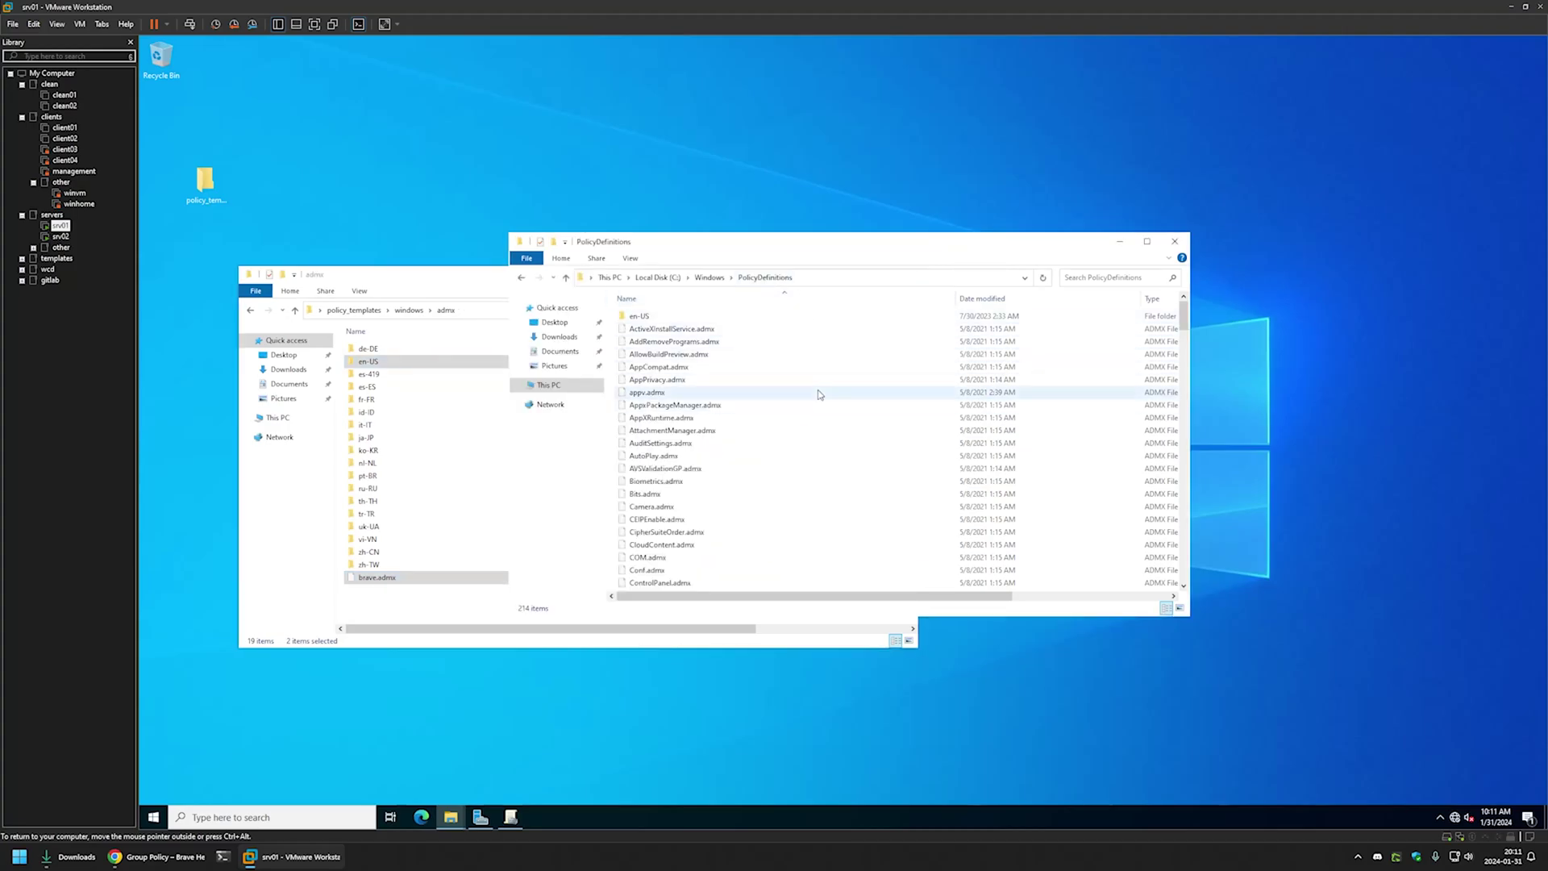
# Paste brave.admx and en-US into PolicyDefinitions and confirm brave.adml is in en-US.
pyautogui.hotkey('ctrl', 'v')
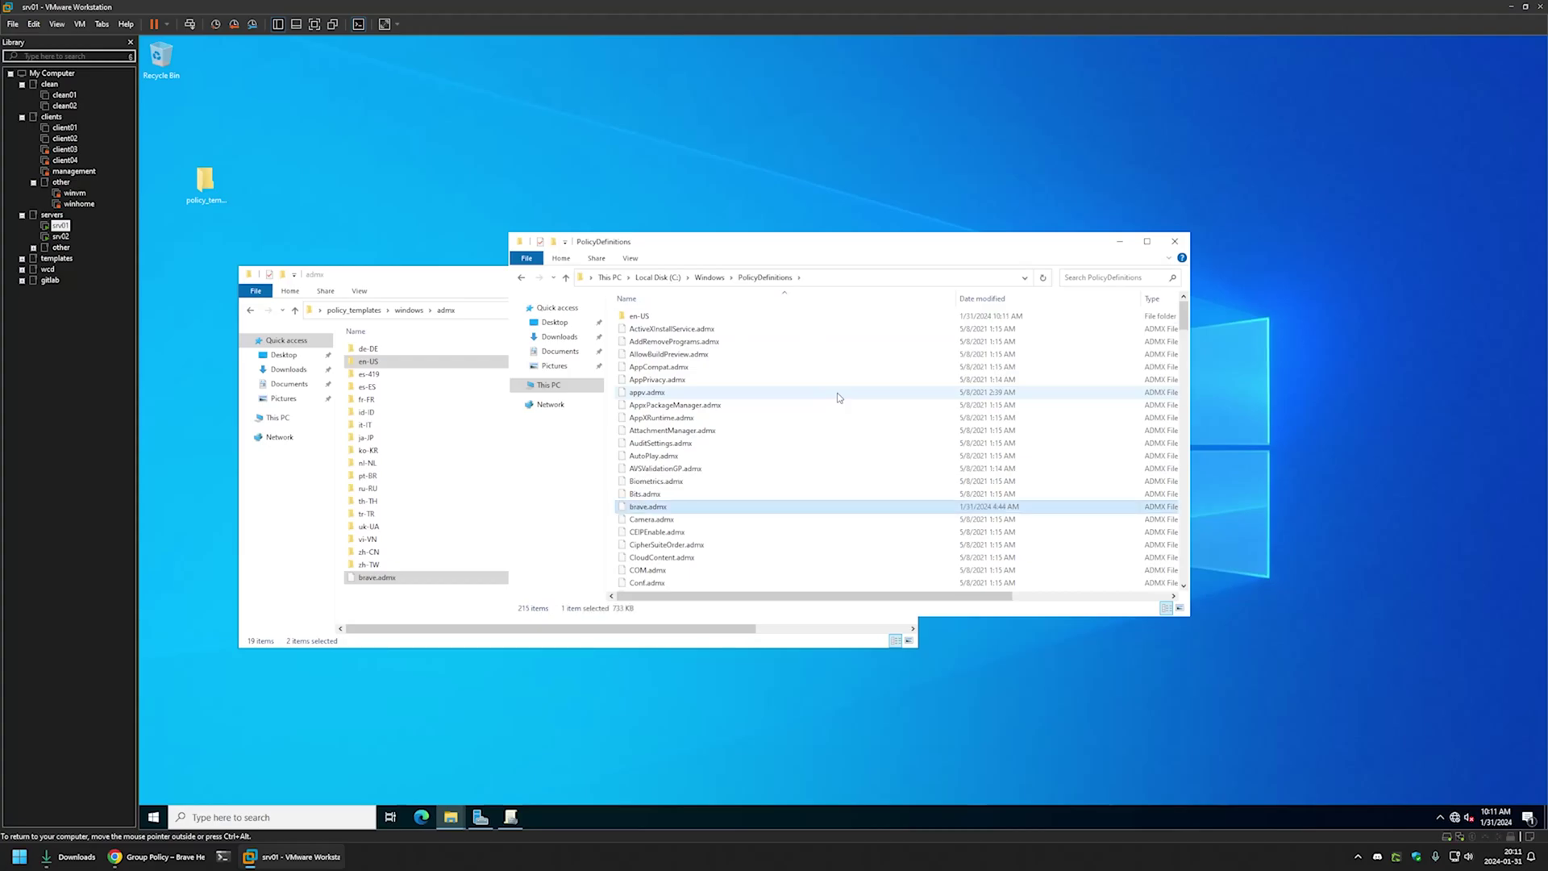
pyautogui.doubleClick(631, 317)
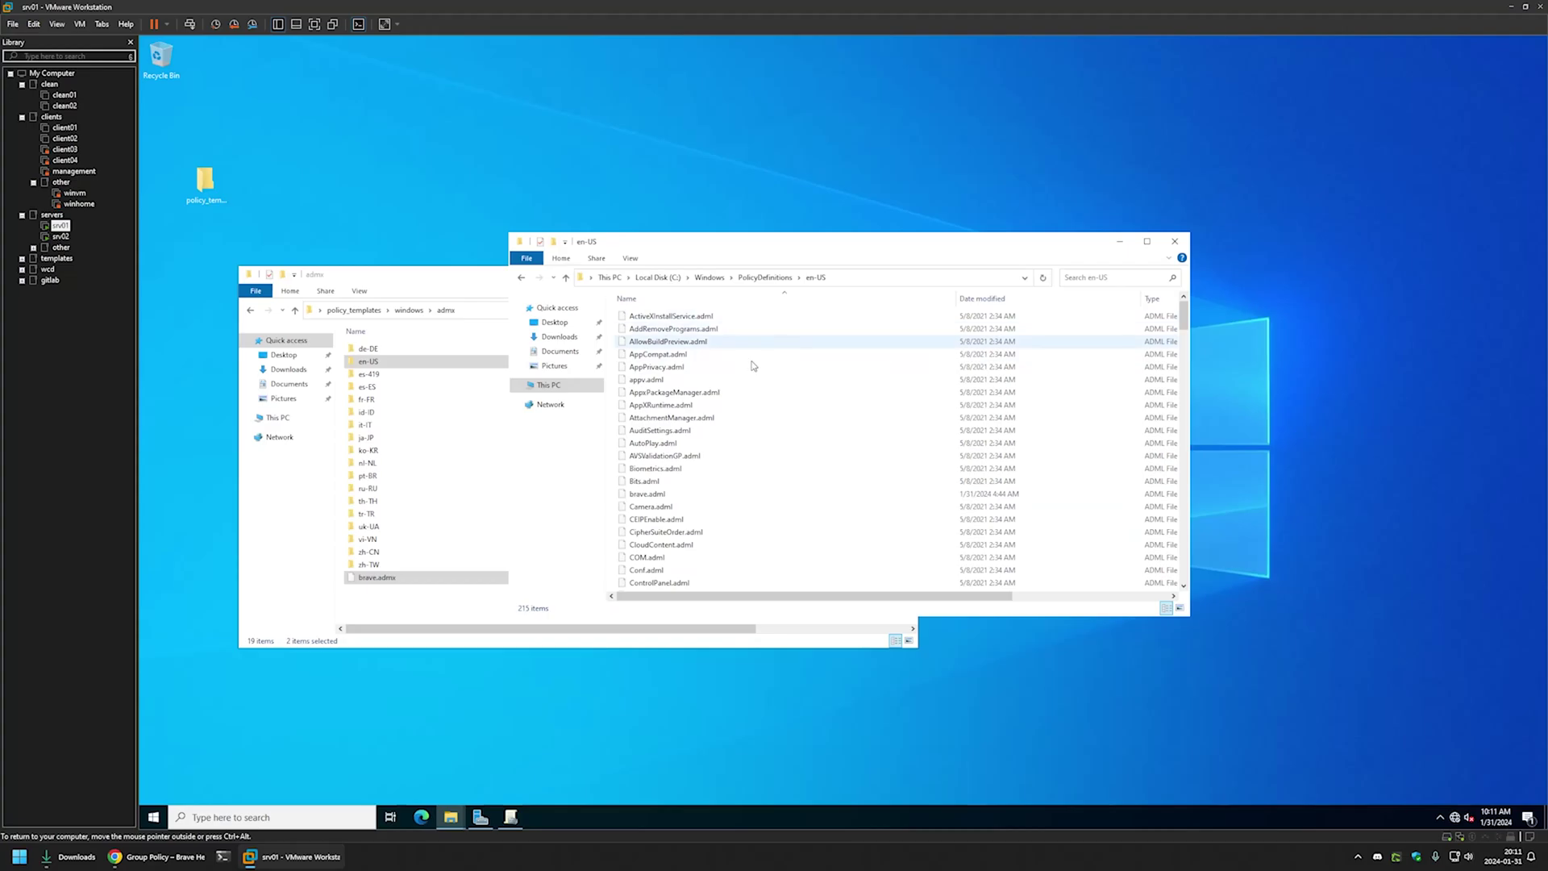
pyautogui.click(645, 494)
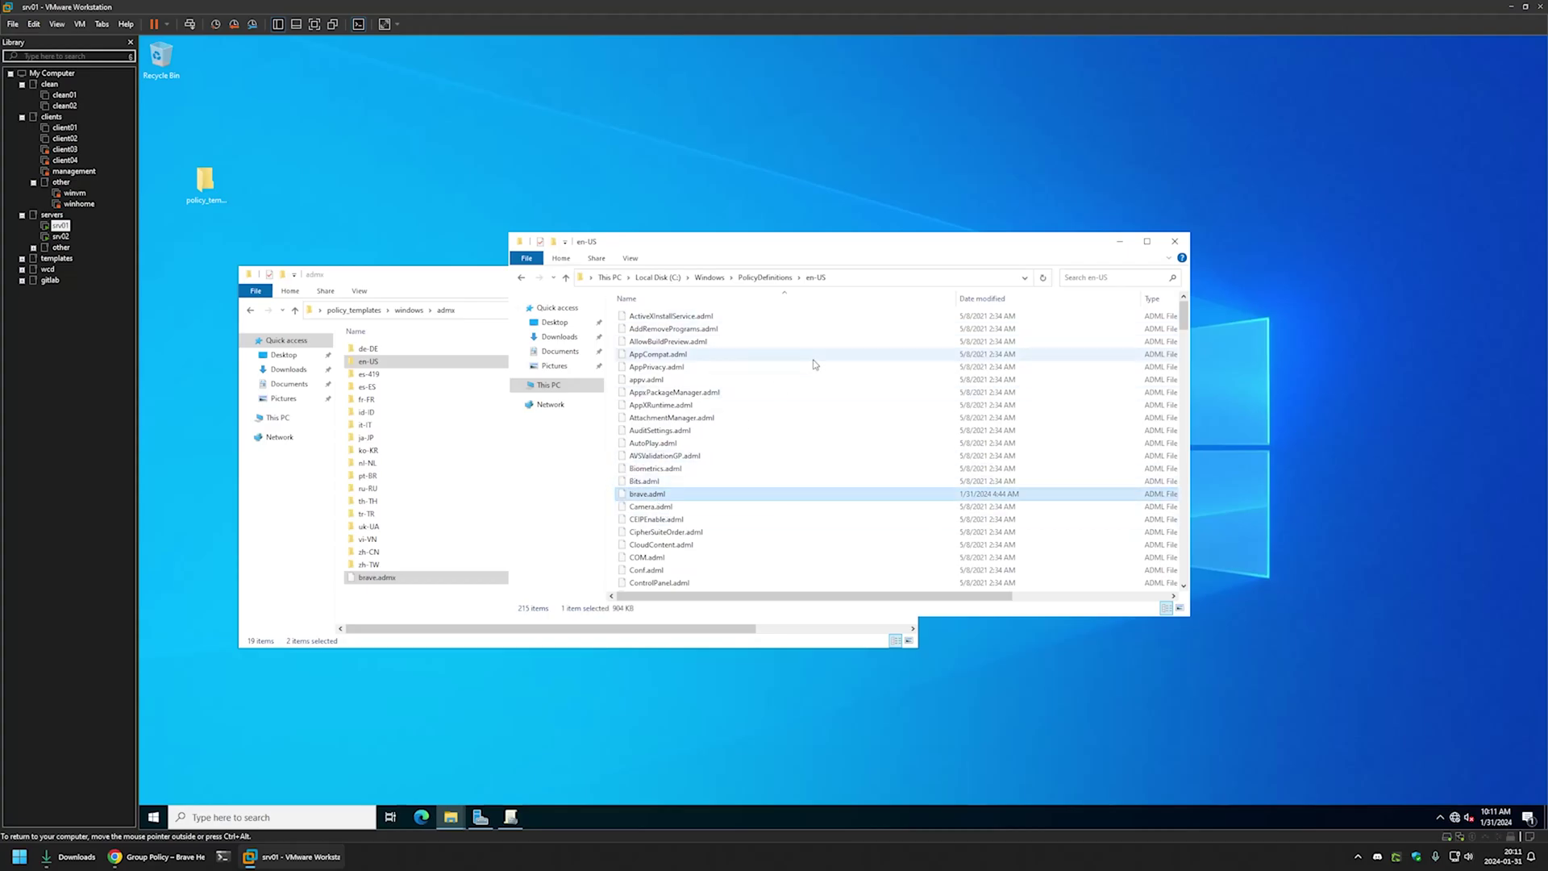
pyautogui.hotkey('alt', 'Left')
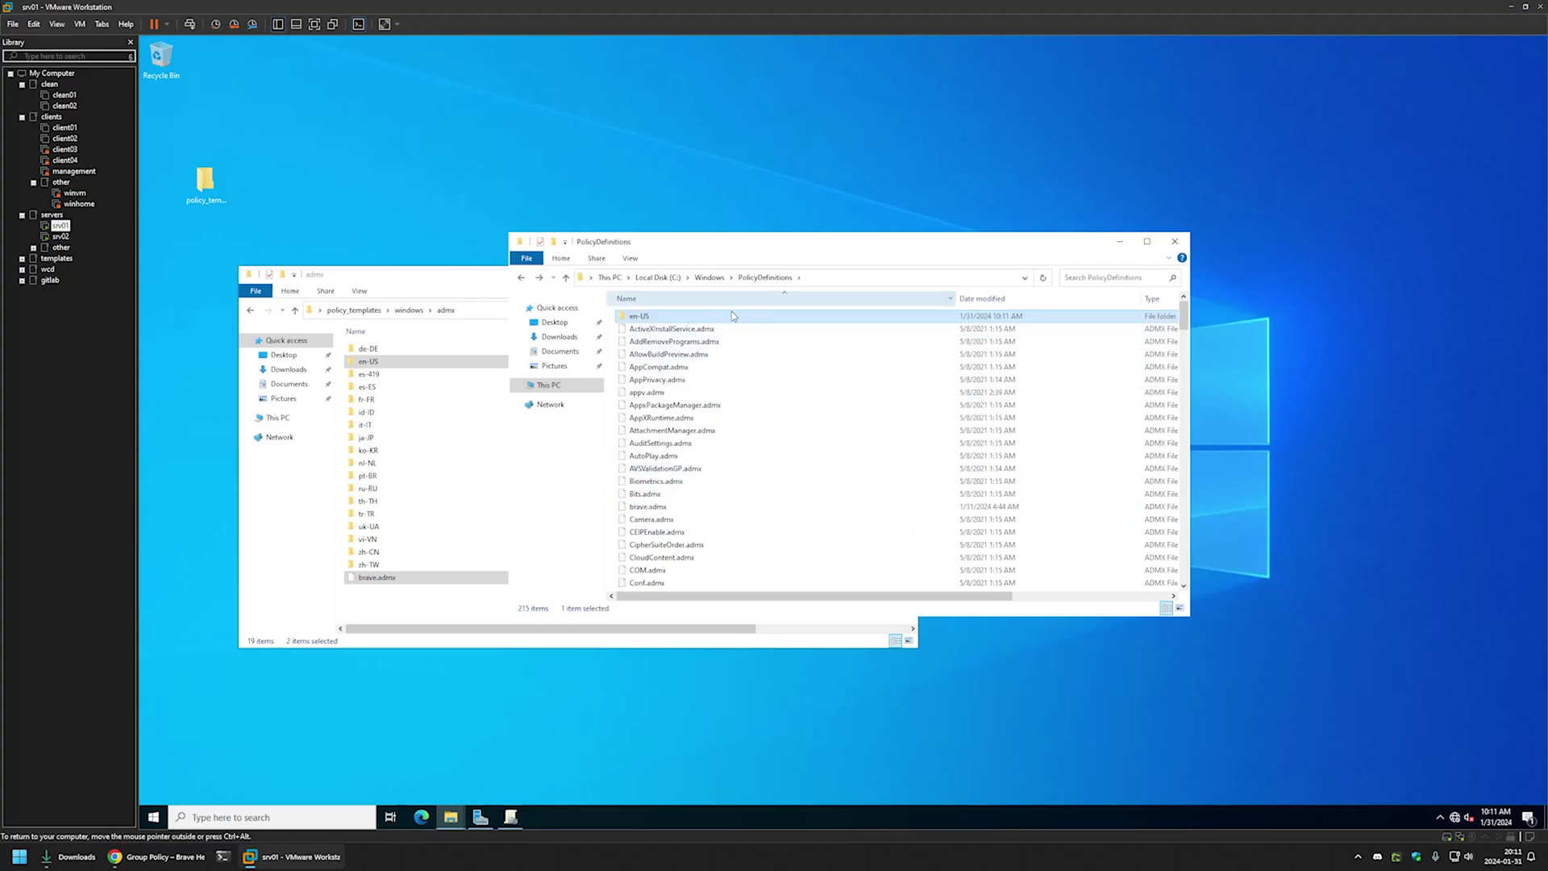
pyautogui.click(459, 152)
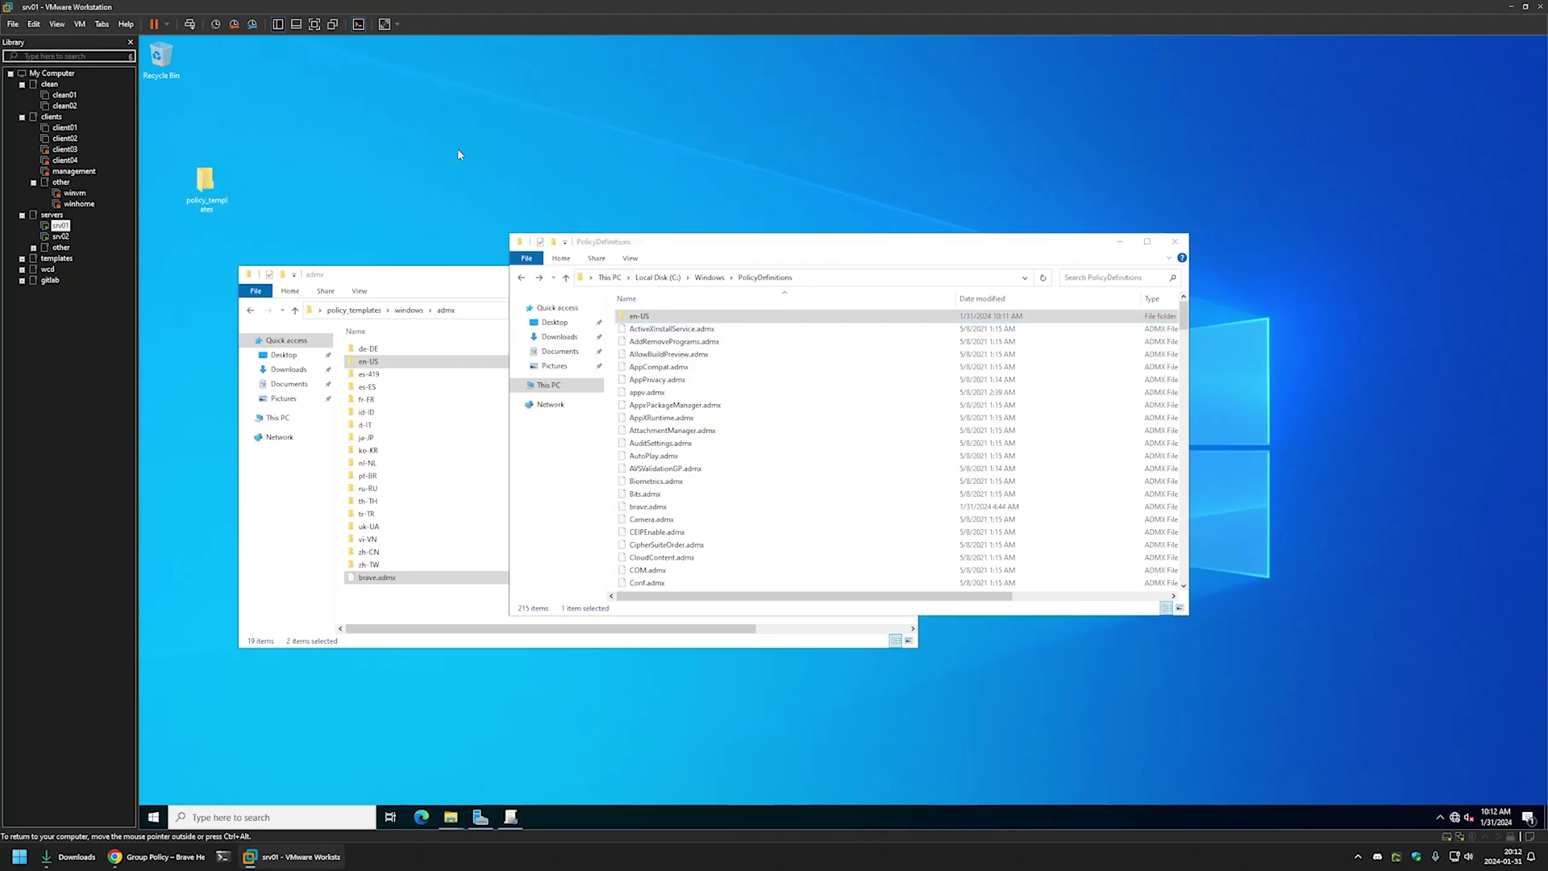
# Reopen the Default Domain Policy for editing in Group Policy Management.
pyautogui.click(513, 815)
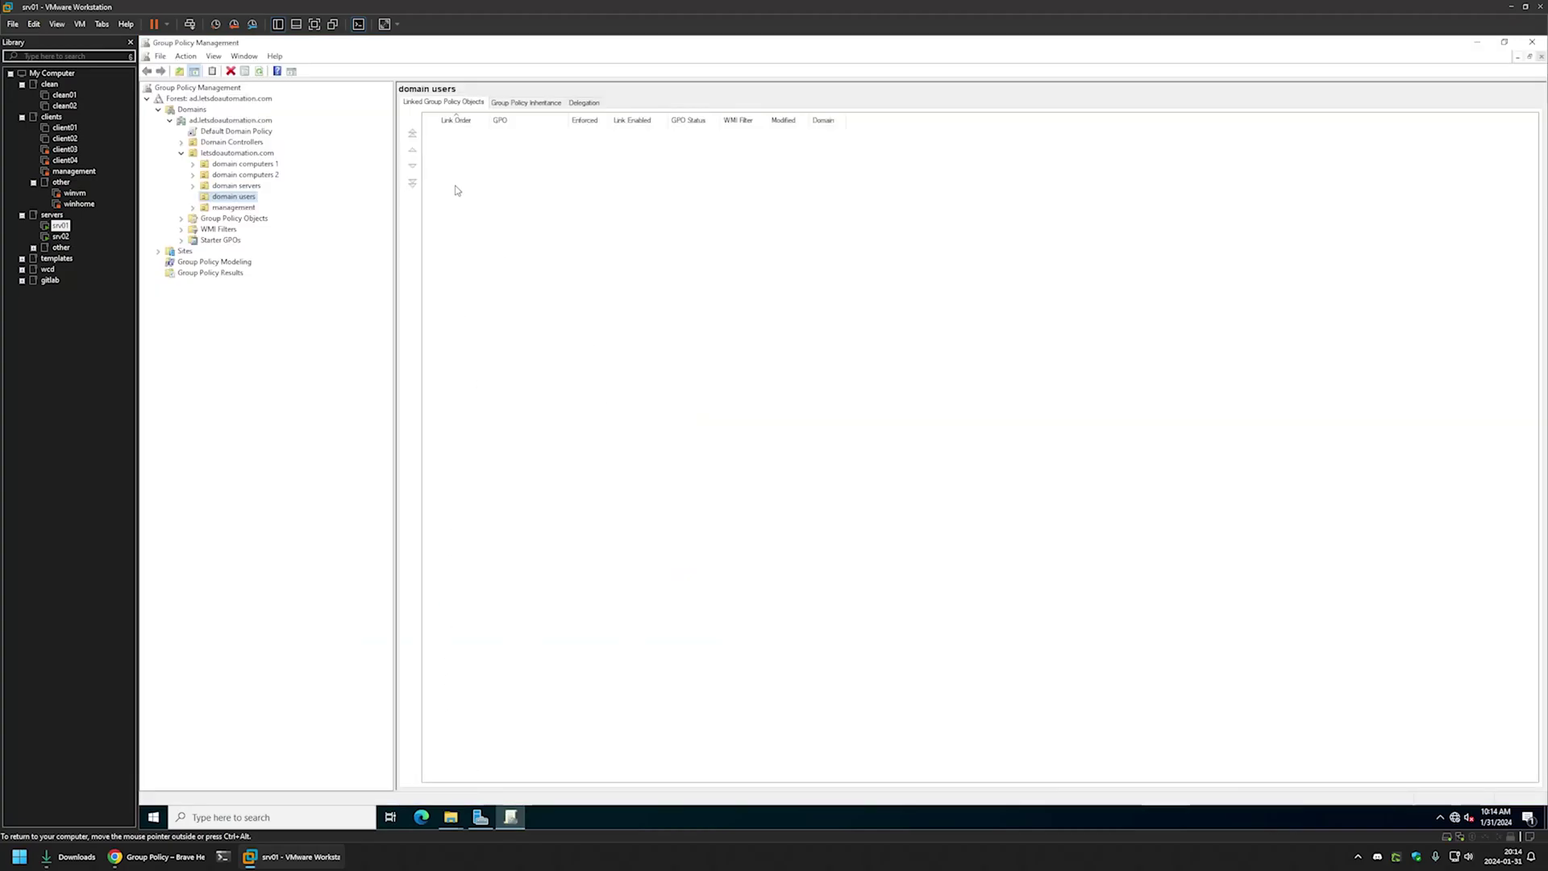
pyautogui.rightClick(250, 132)
pyautogui.click(318, 143)
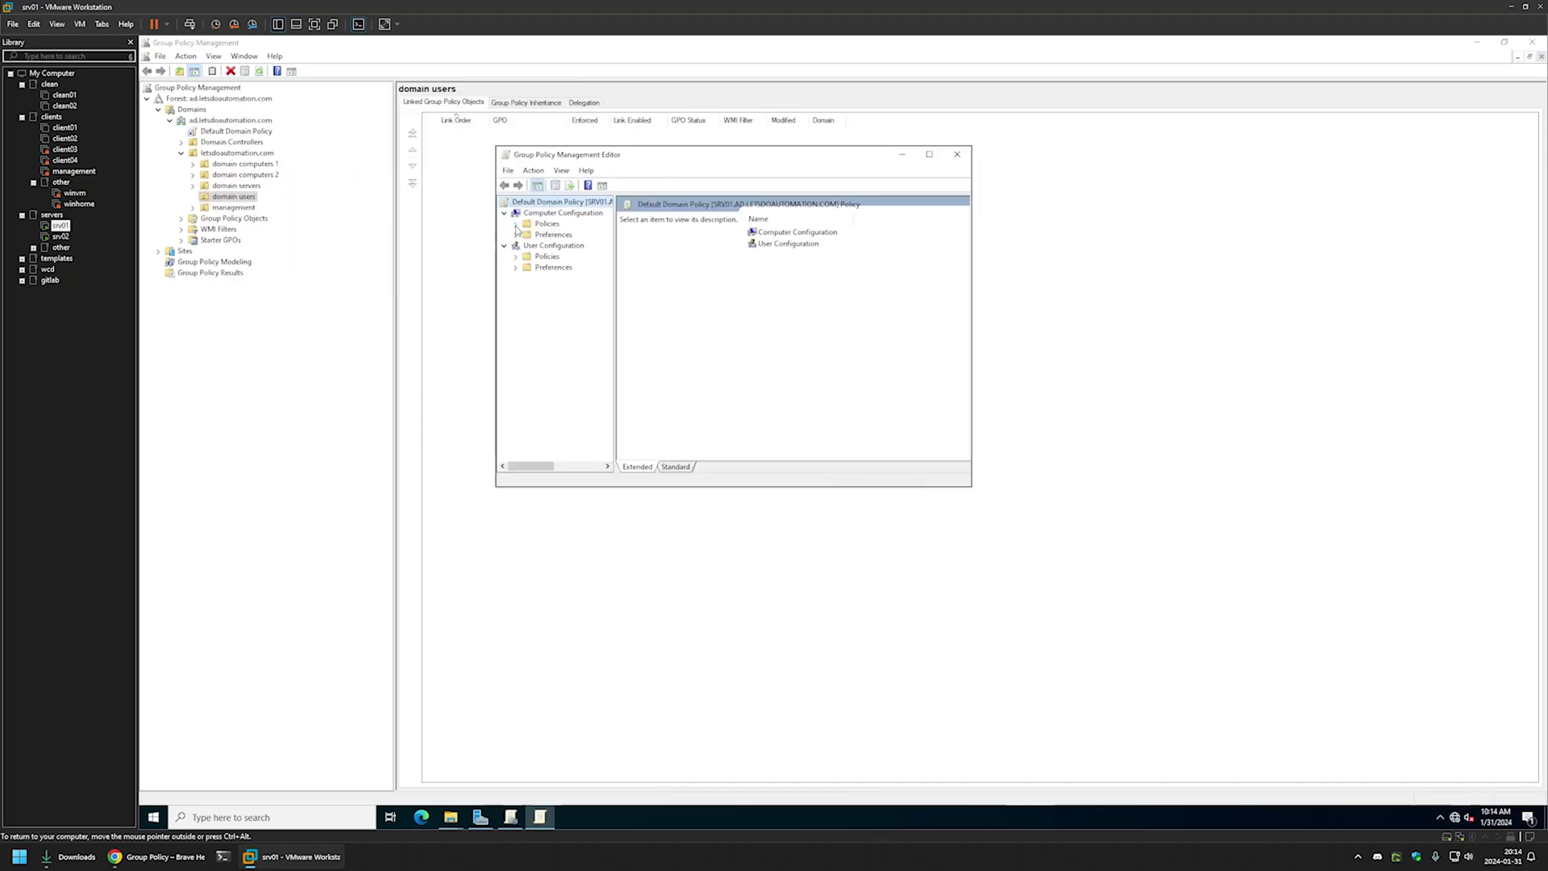
# Expand Computer Configuration > Policies > Administrative Templates and open the Brave node in a maximized editor.
pyautogui.click(515, 223)
pyautogui.click(527, 257)
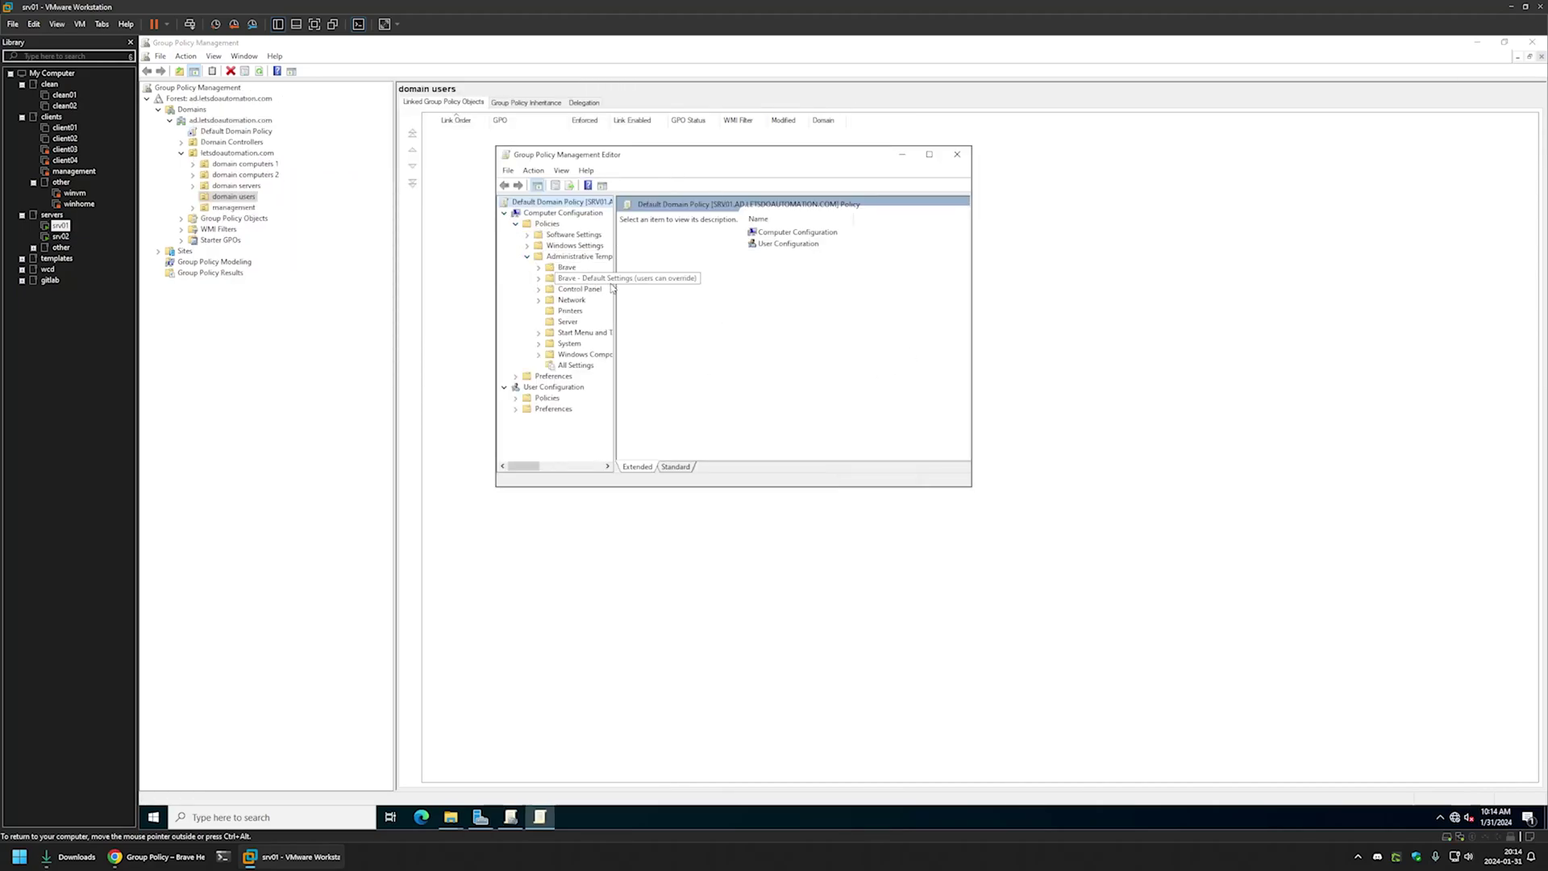
pyautogui.moveTo(615, 290); pyautogui.dragTo(731, 290)
pyautogui.doubleClick(567, 267)
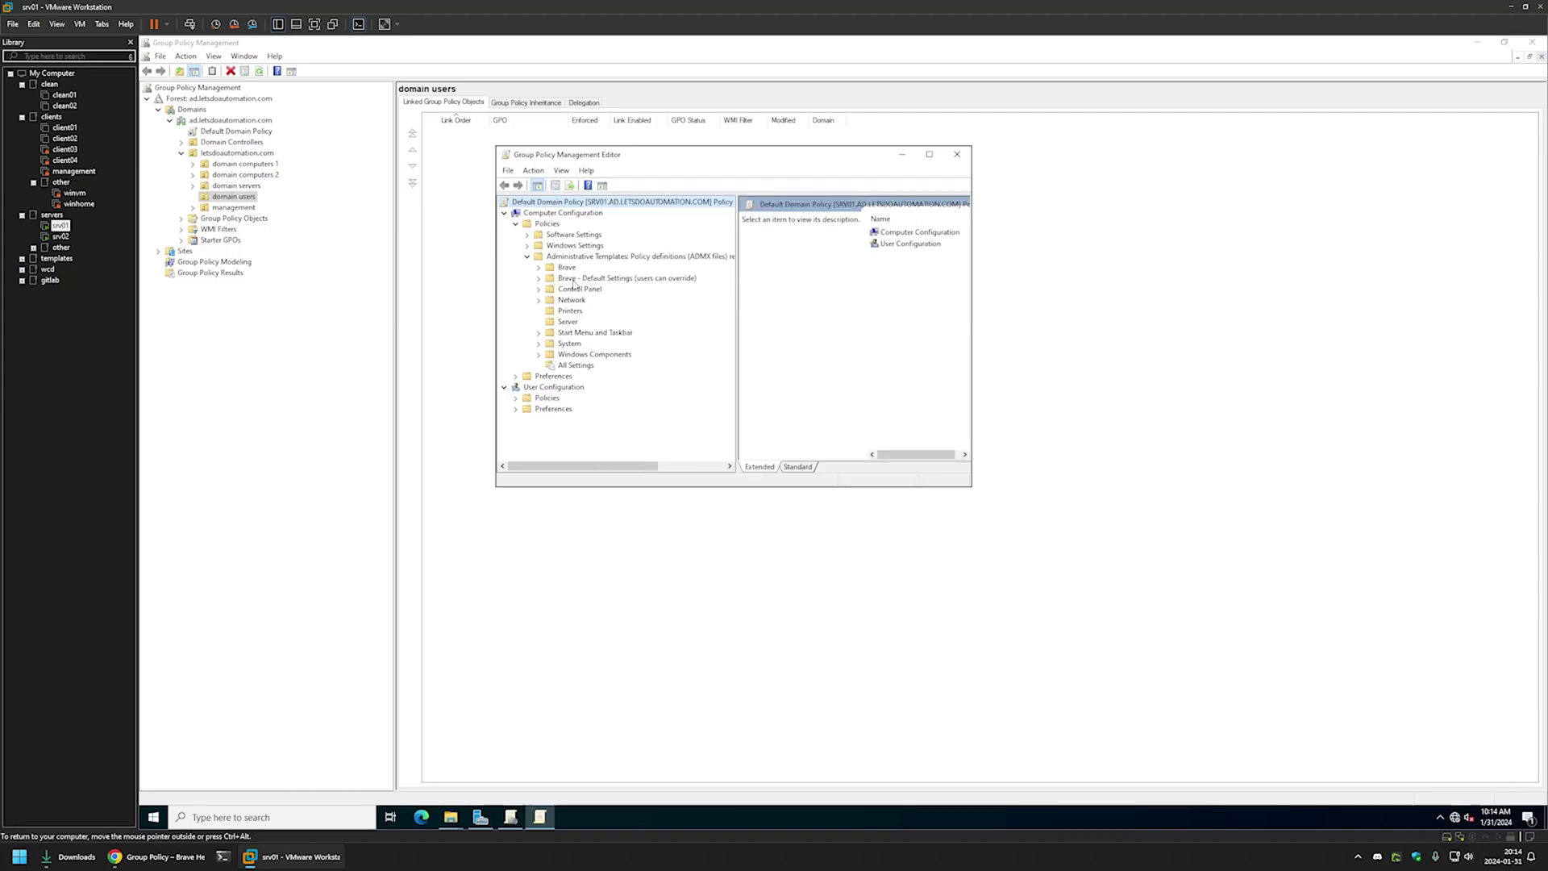
pyautogui.scroll(-2, 663, 263)
pyautogui.click(929, 154)
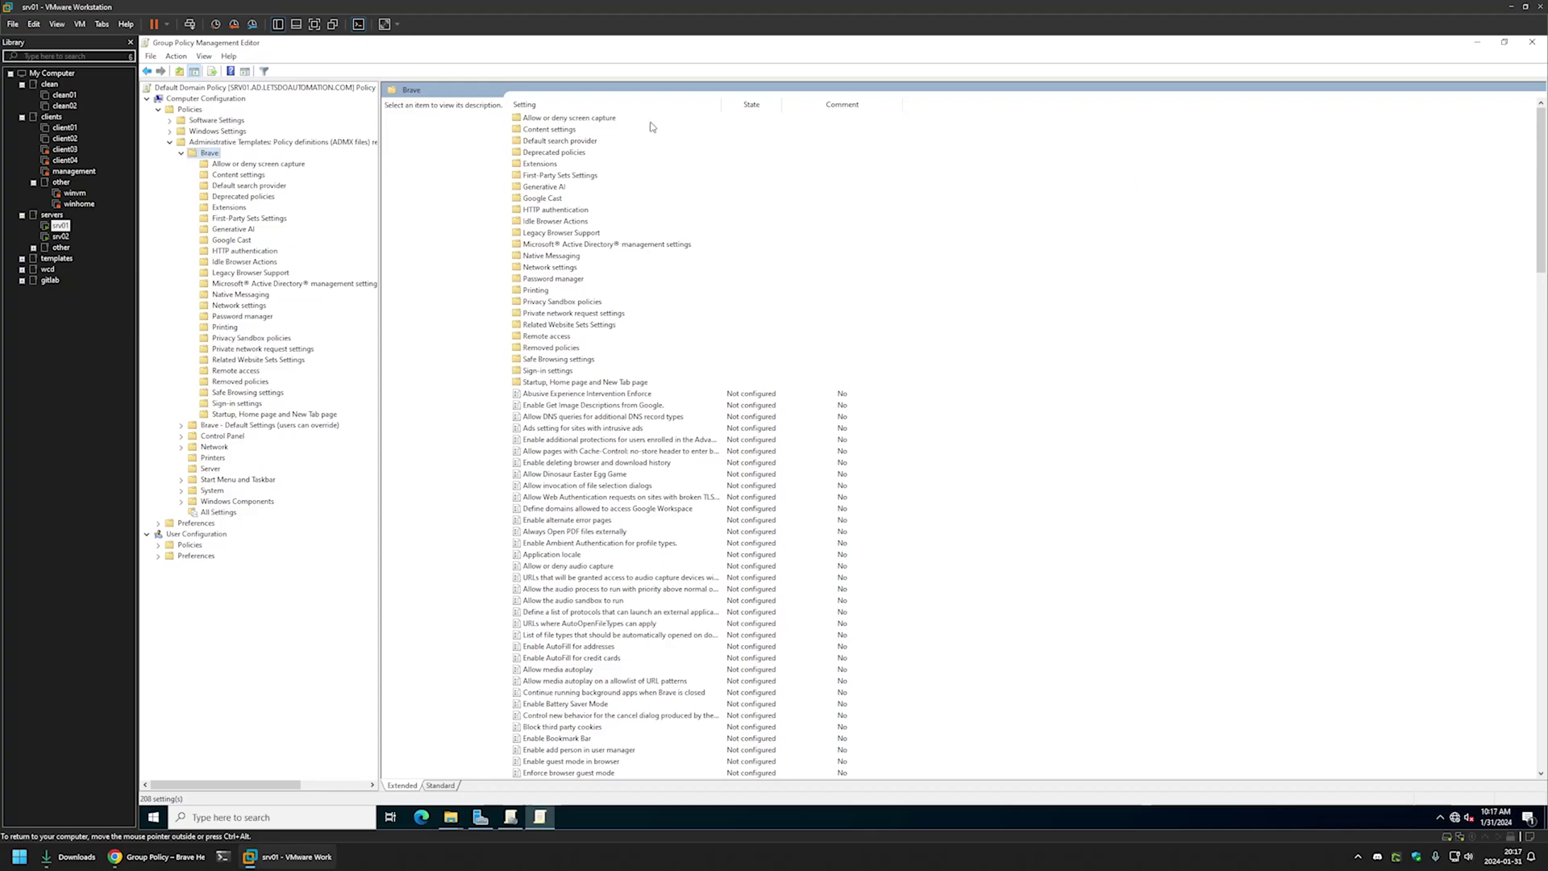
# On srv02, launch Group Policy Management and edit the Default Domain Policy.
pyautogui.click(60, 236)
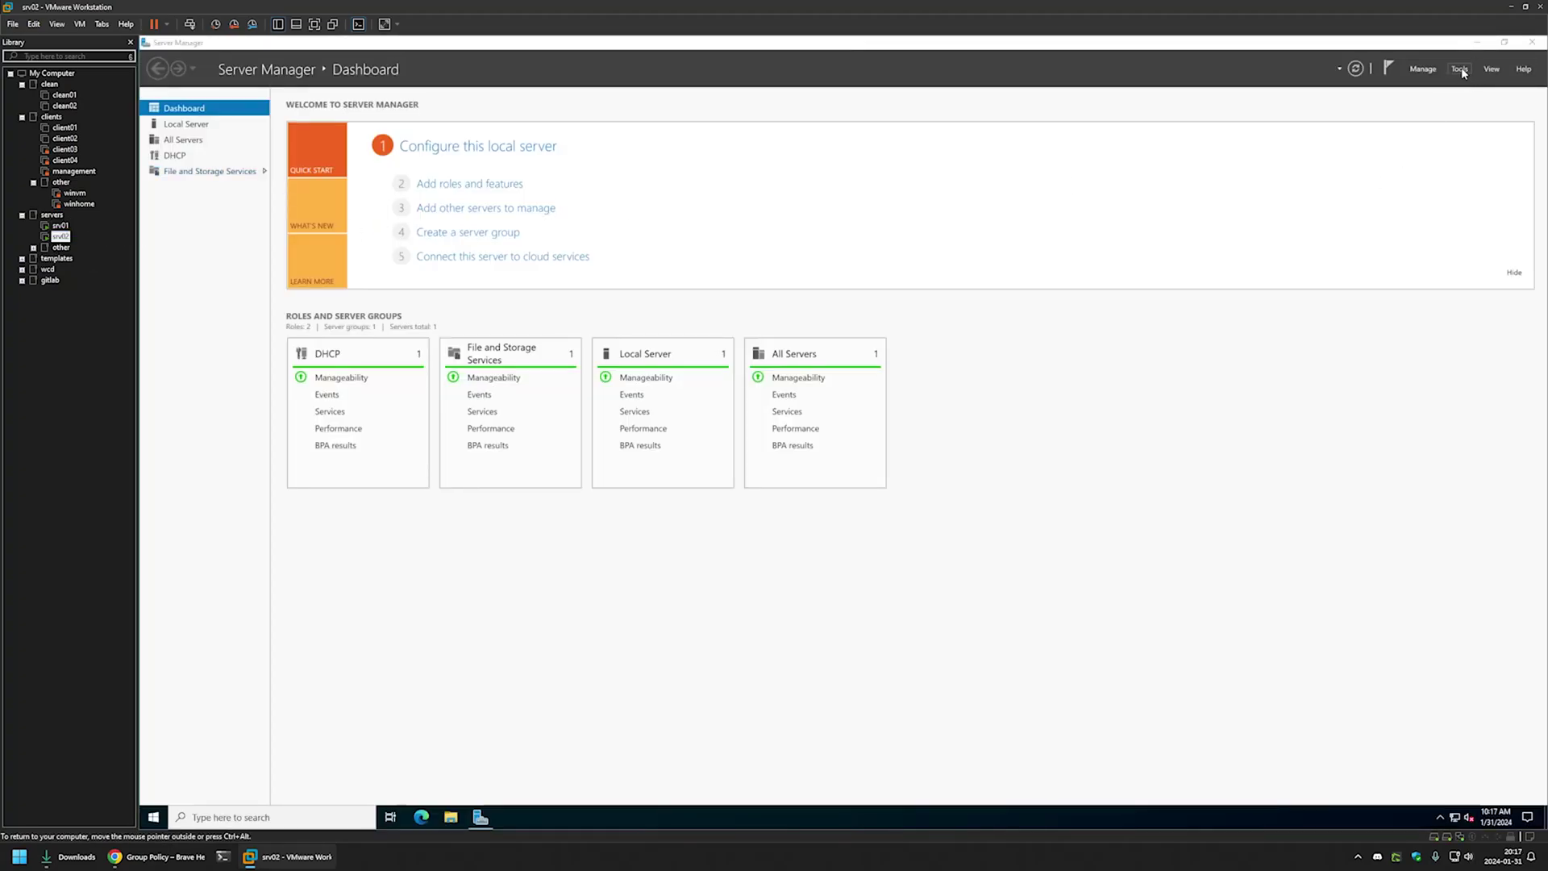
pyautogui.click(1461, 69)
pyautogui.click(1435, 168)
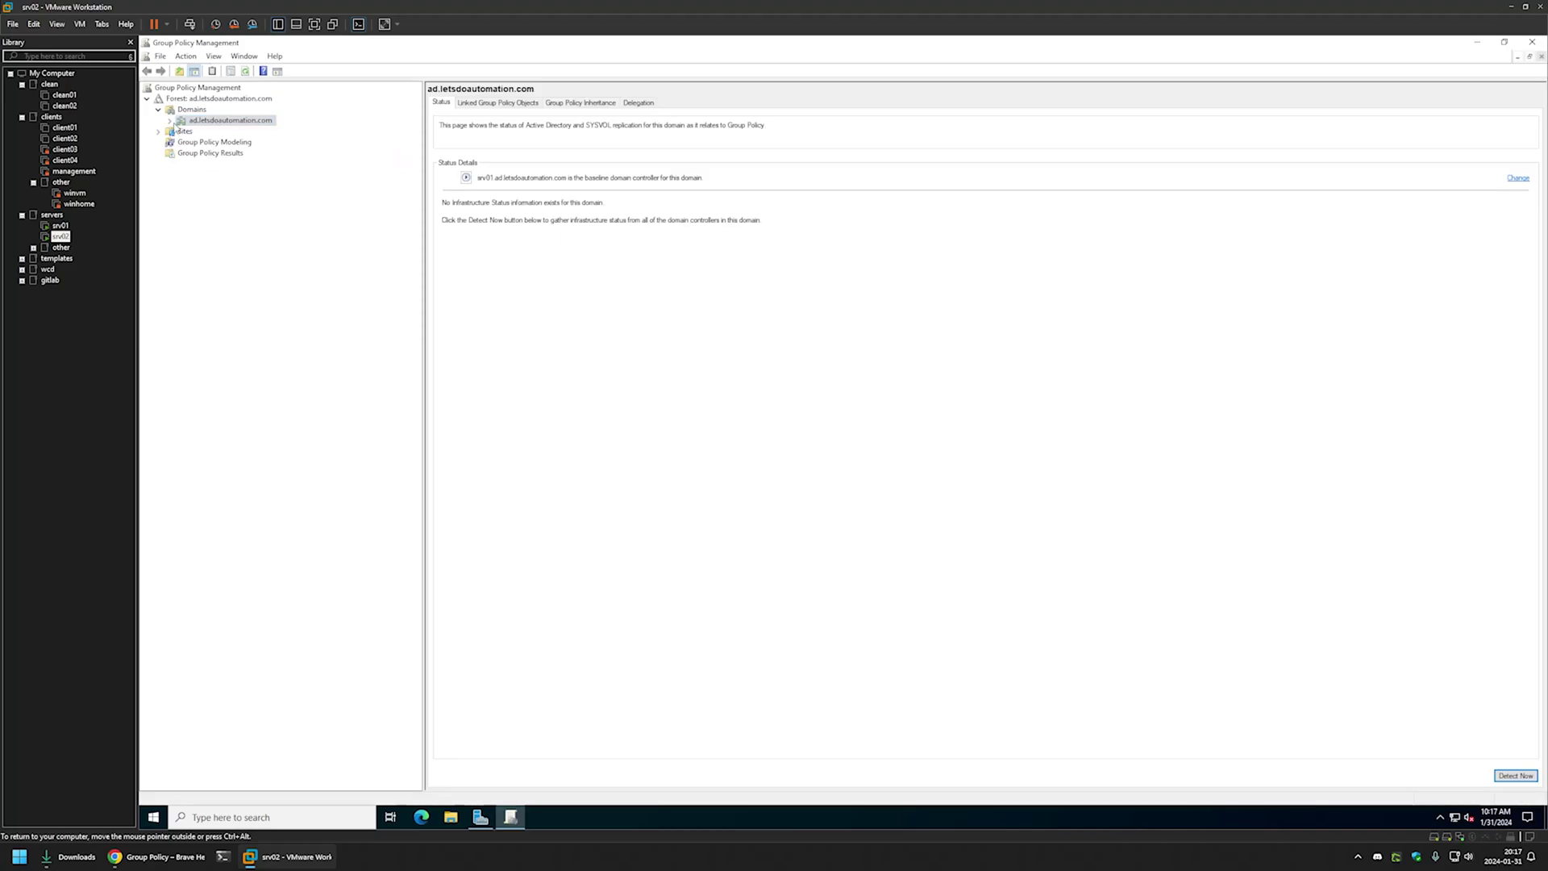
pyautogui.click(171, 120)
pyautogui.rightClick(201, 132)
pyautogui.click(234, 141)
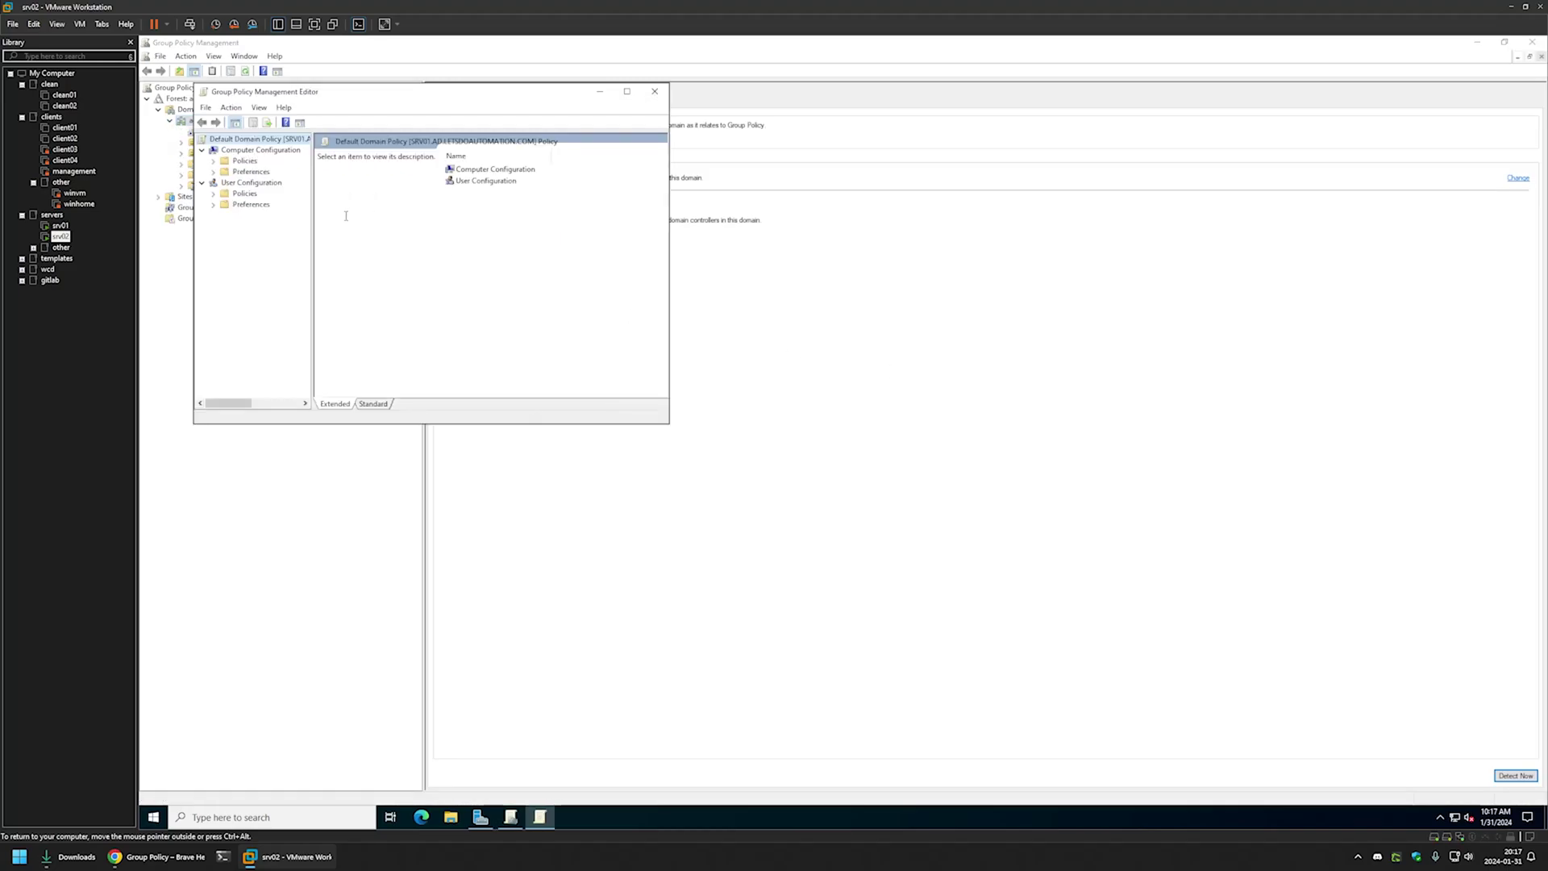
# Expand Policies > Administrative Templates on srv02 to confirm no Brave node, then return to srv01.
pyautogui.moveTo(311, 214); pyautogui.dragTo(603, 216)
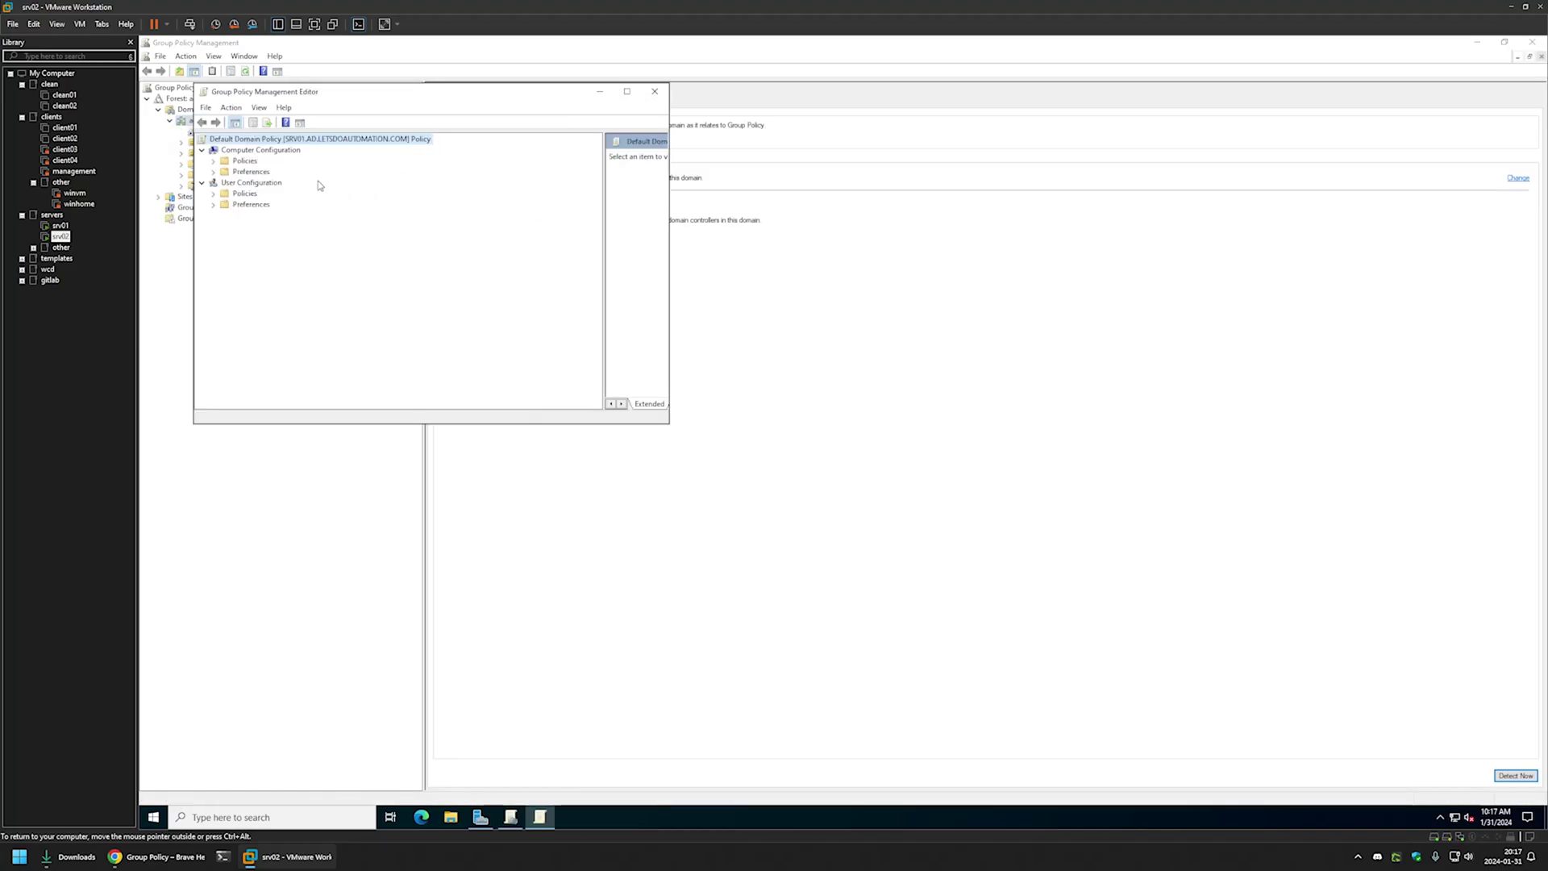
pyautogui.click(214, 161)
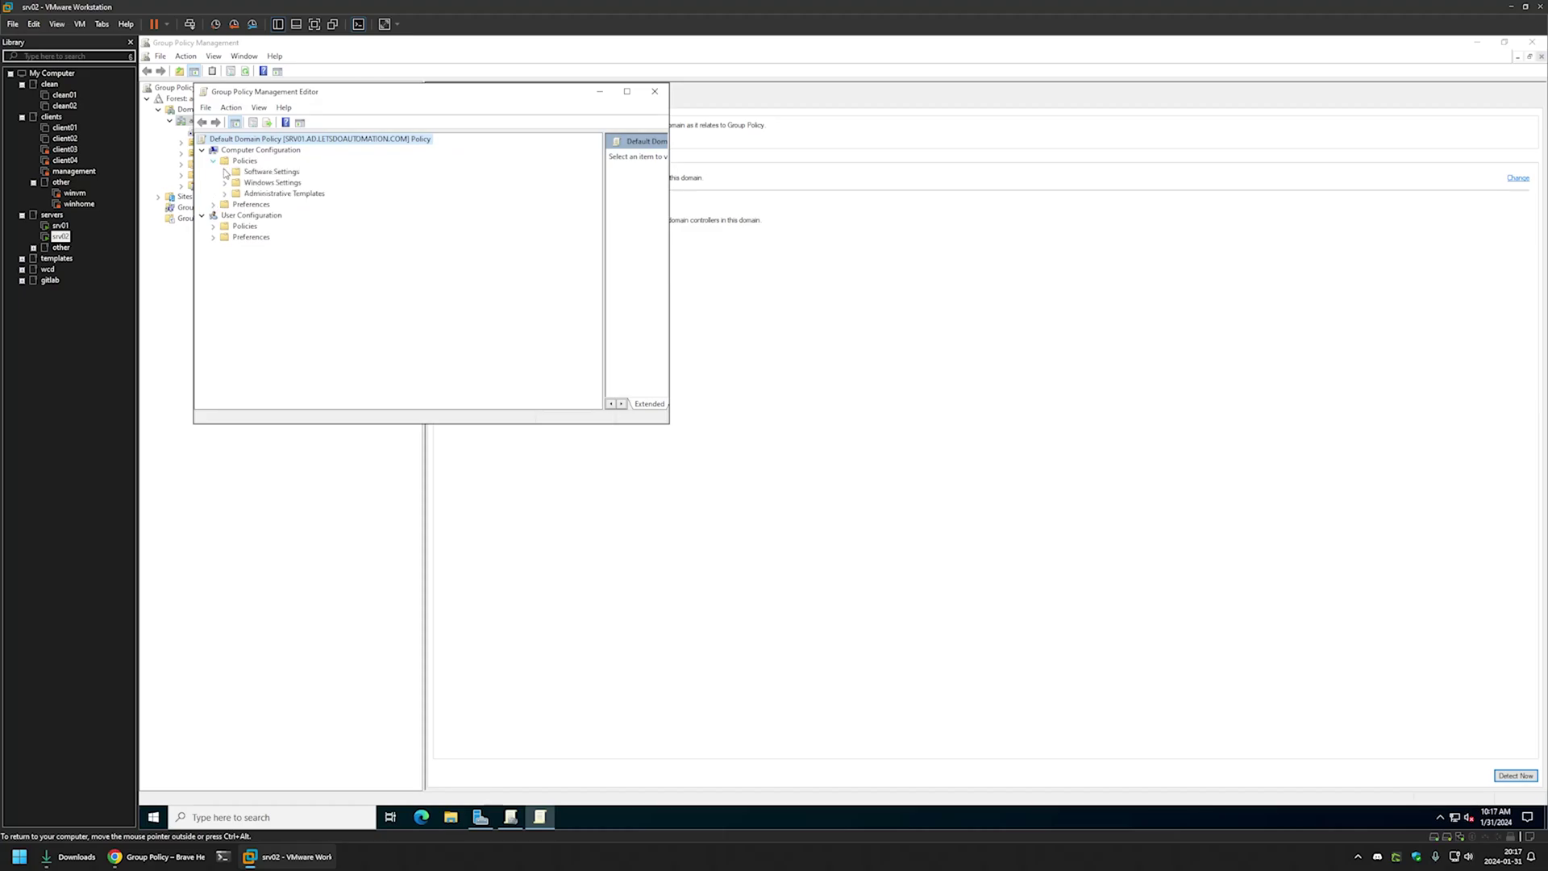
pyautogui.click(226, 194)
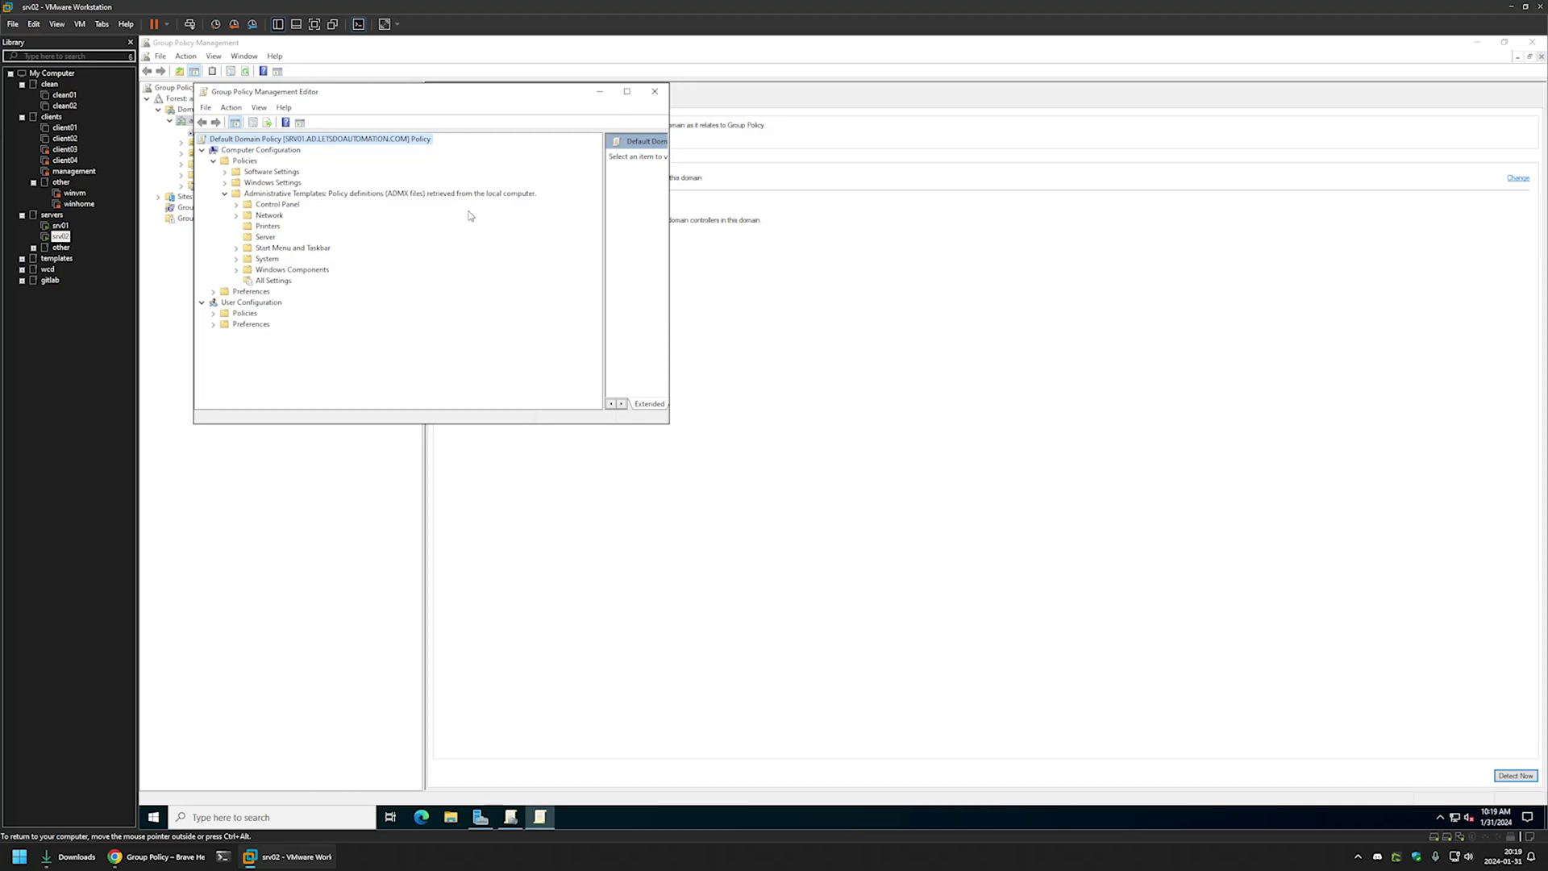
pyautogui.click(61, 226)
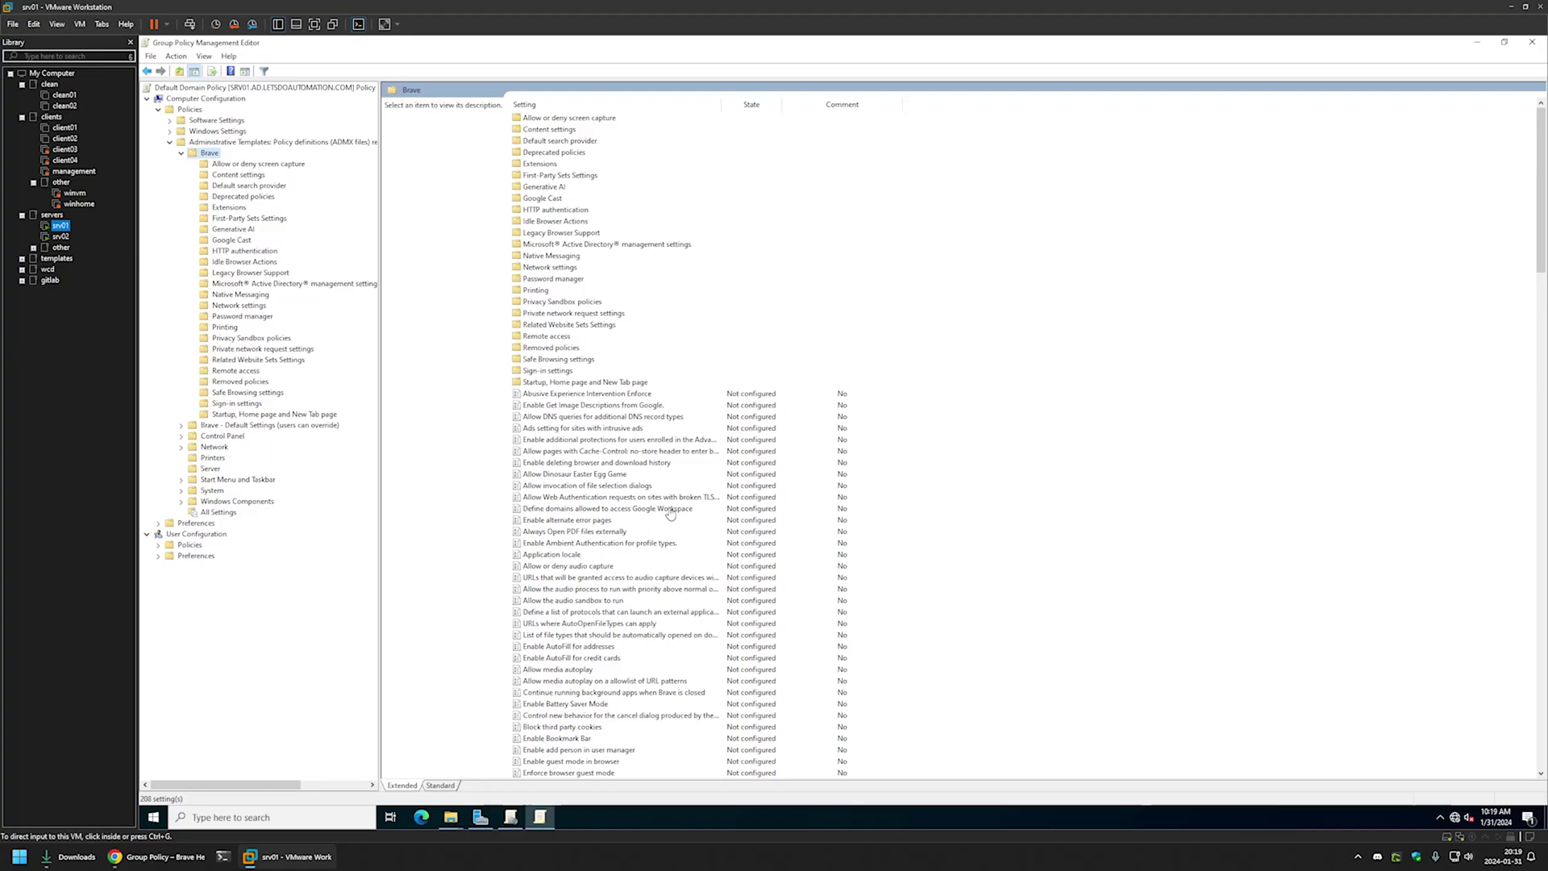
# Close the policy editor and Group Policy Management, uncovering the admx Explorer window.
pyautogui.click(1482, 45)
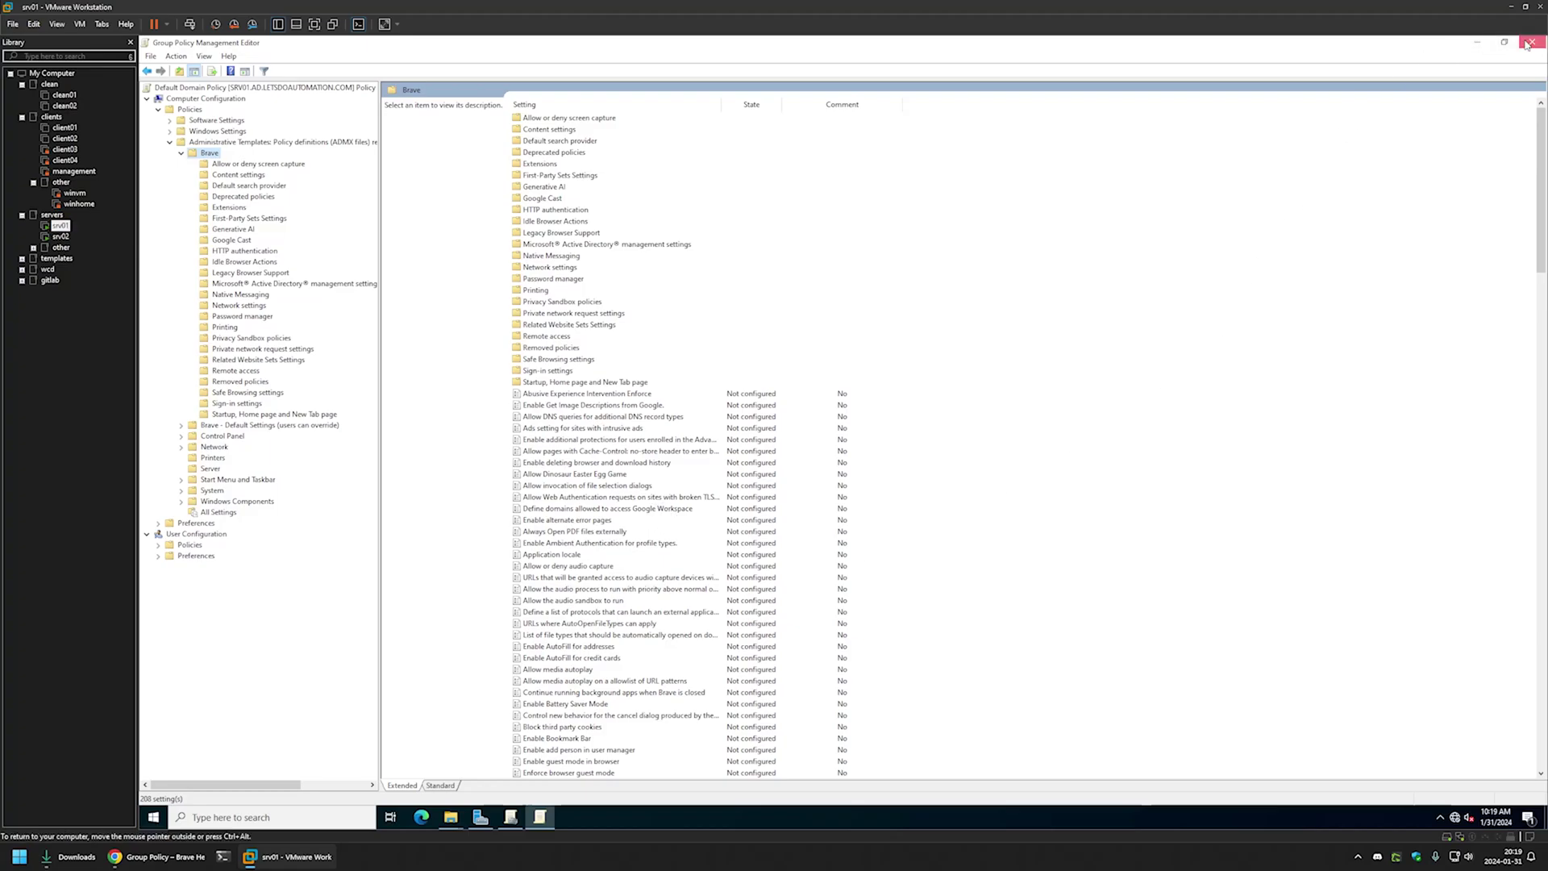
pyautogui.click(1528, 42)
pyautogui.click(1480, 43)
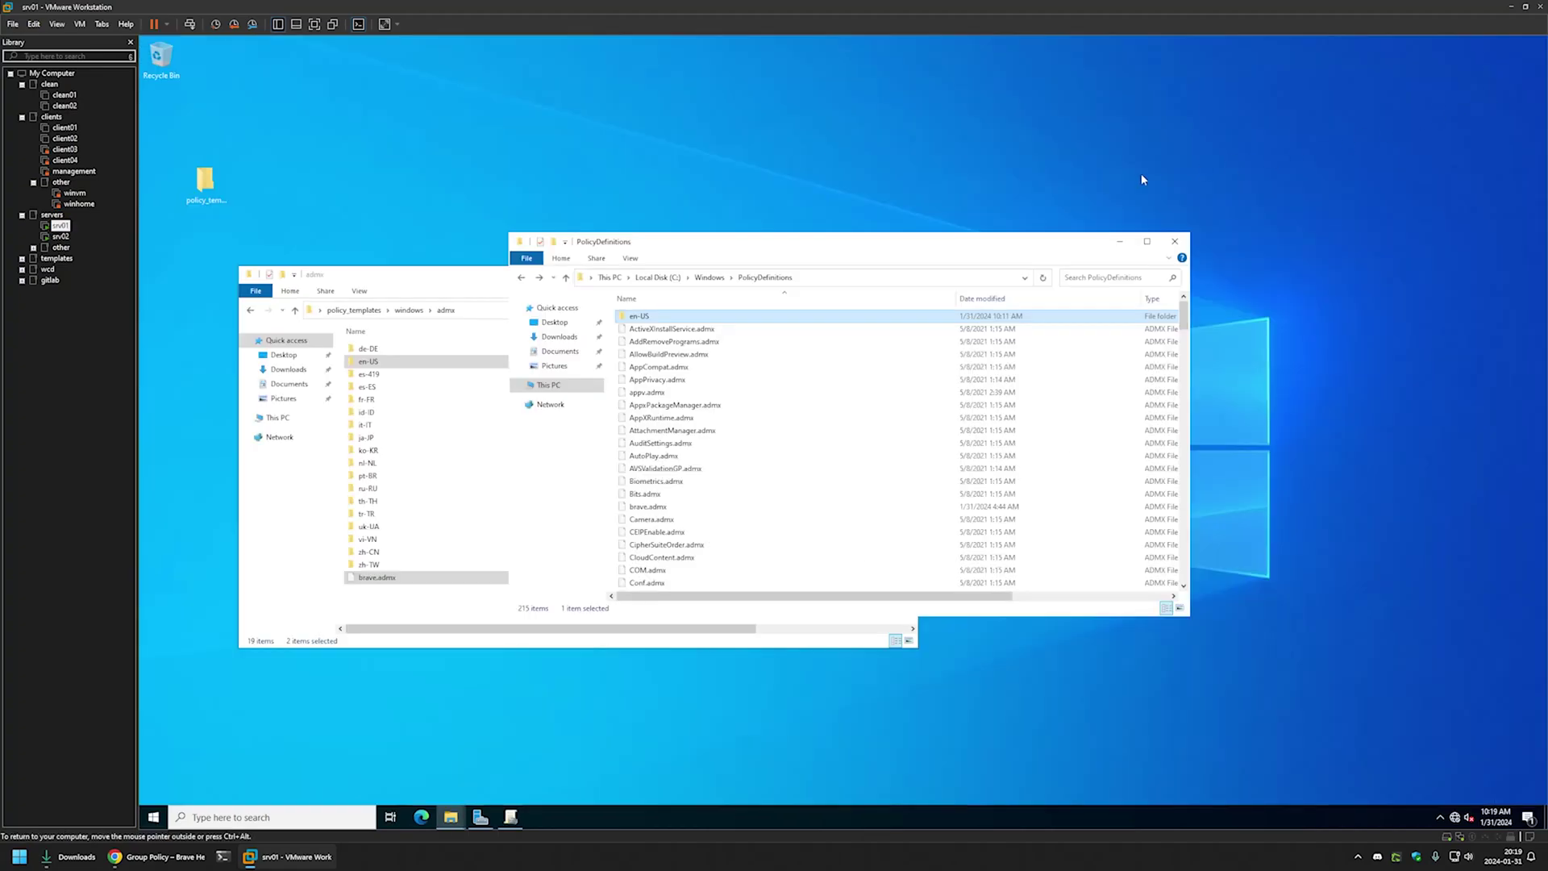
pyautogui.moveTo(749, 241); pyautogui.dragTo(926, 264)
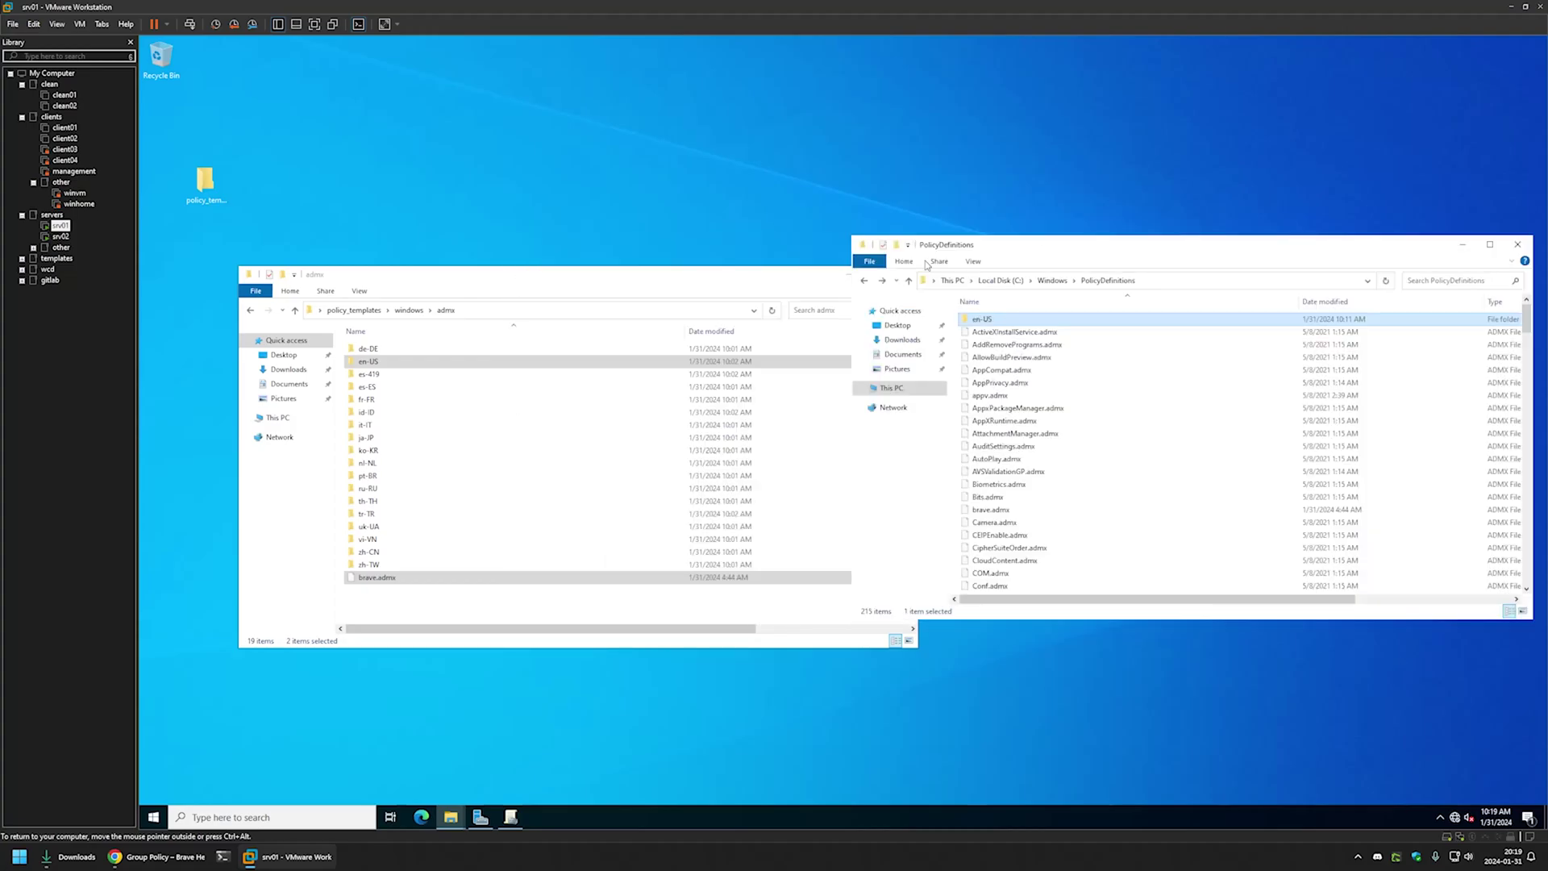
pyautogui.click(518, 307)
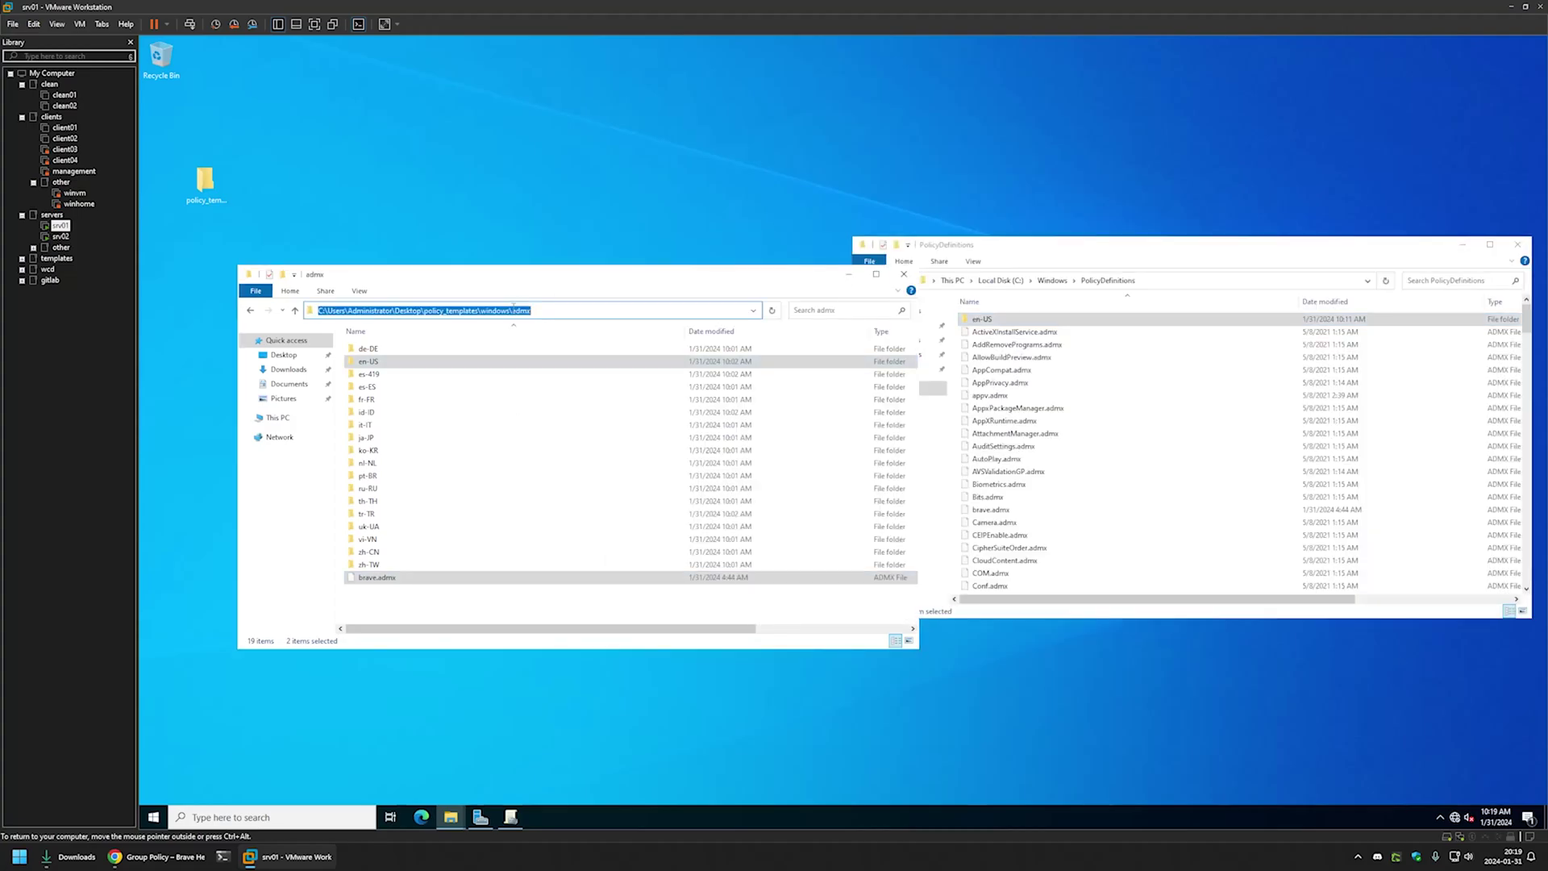
# Navigate to \\ad.letsdoautomation.com\SYSVOL\ad.letsdoautomation.com\Policies, listing its 6 GPO folders.
pyautogui.write('\\\\')
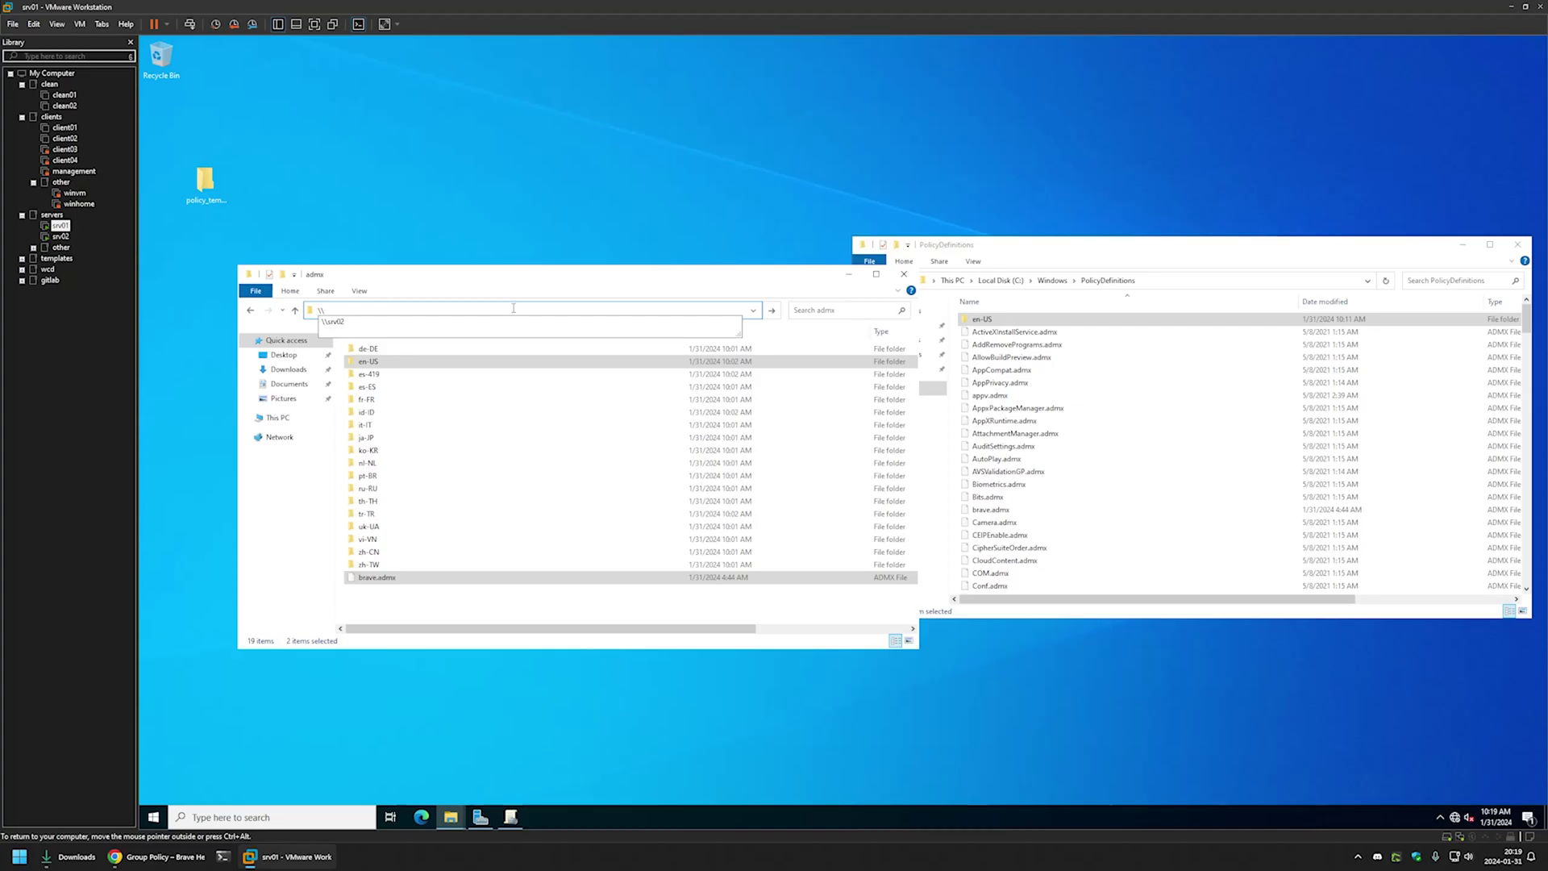
pyautogui.write('ad.letsdoautomation.com')
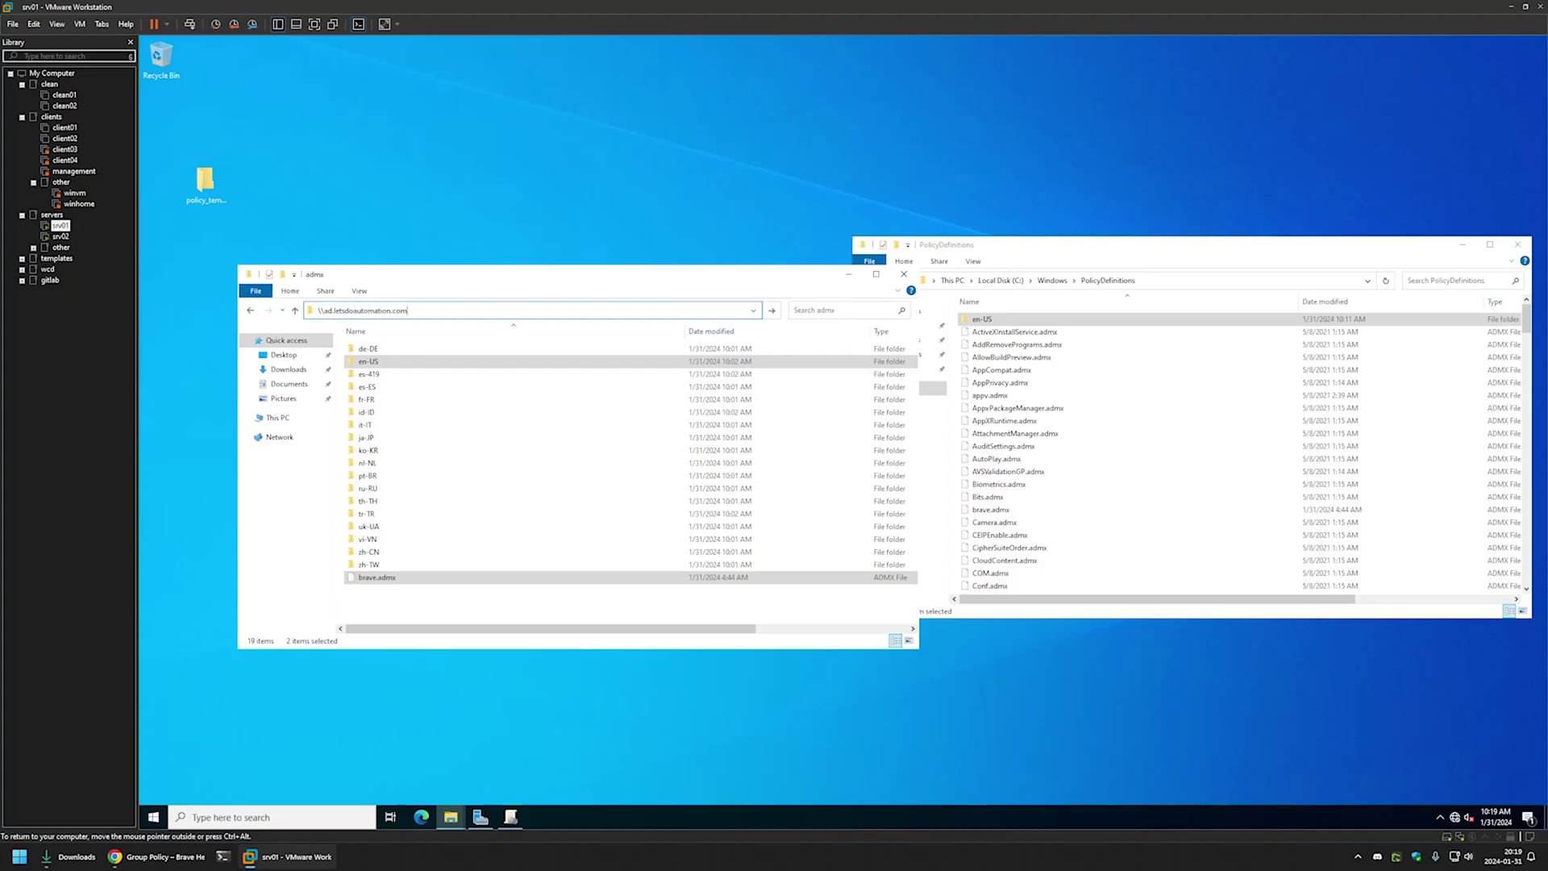
pyautogui.press('Return')
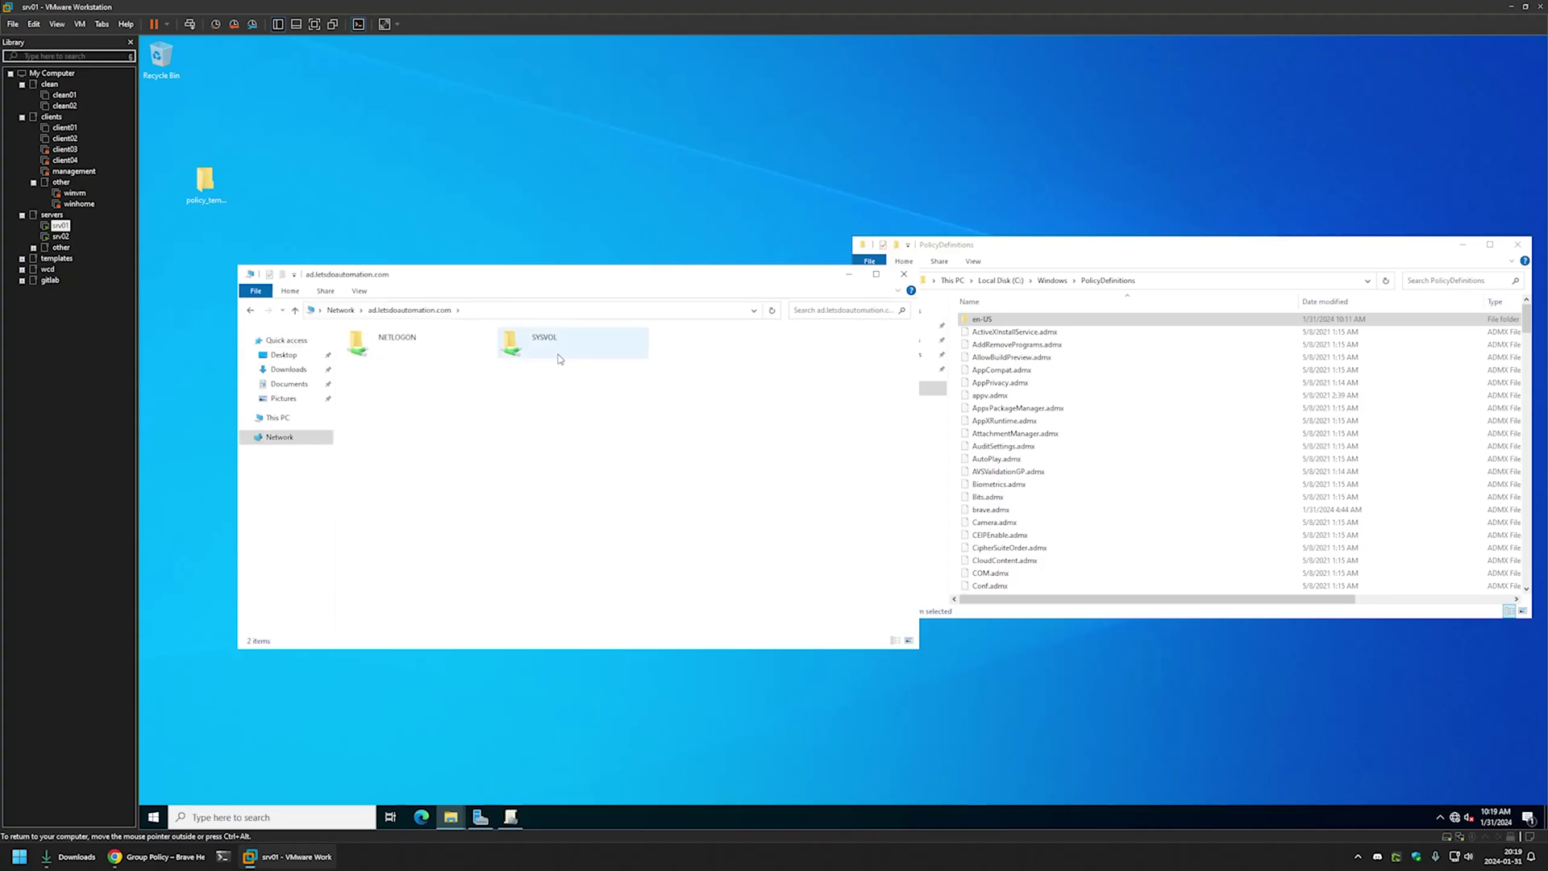
pyautogui.doubleClick(520, 345)
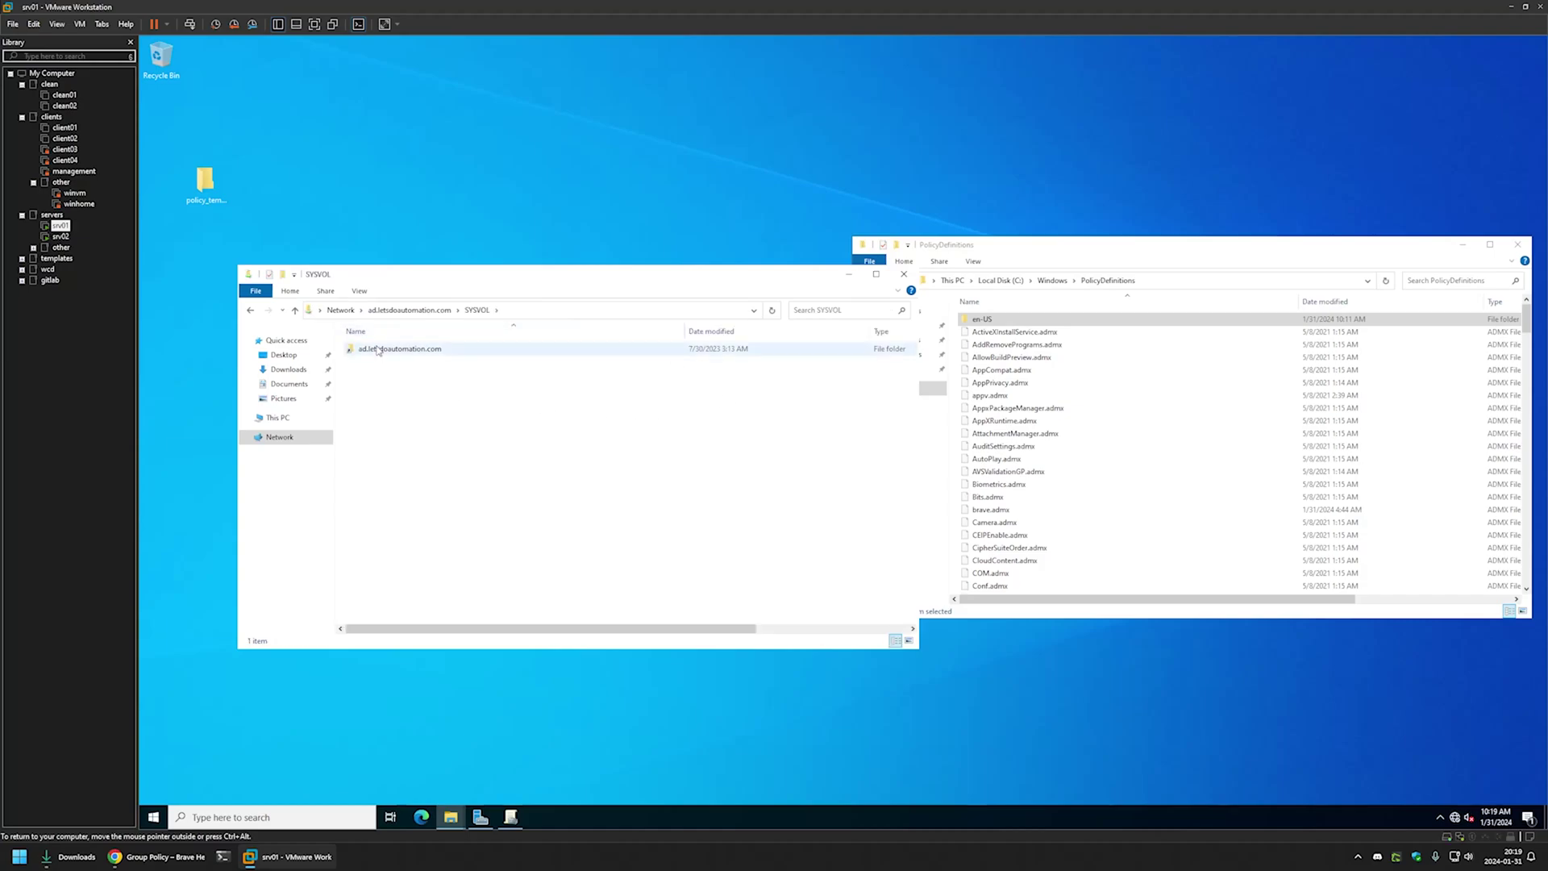
pyautogui.click(365, 352)
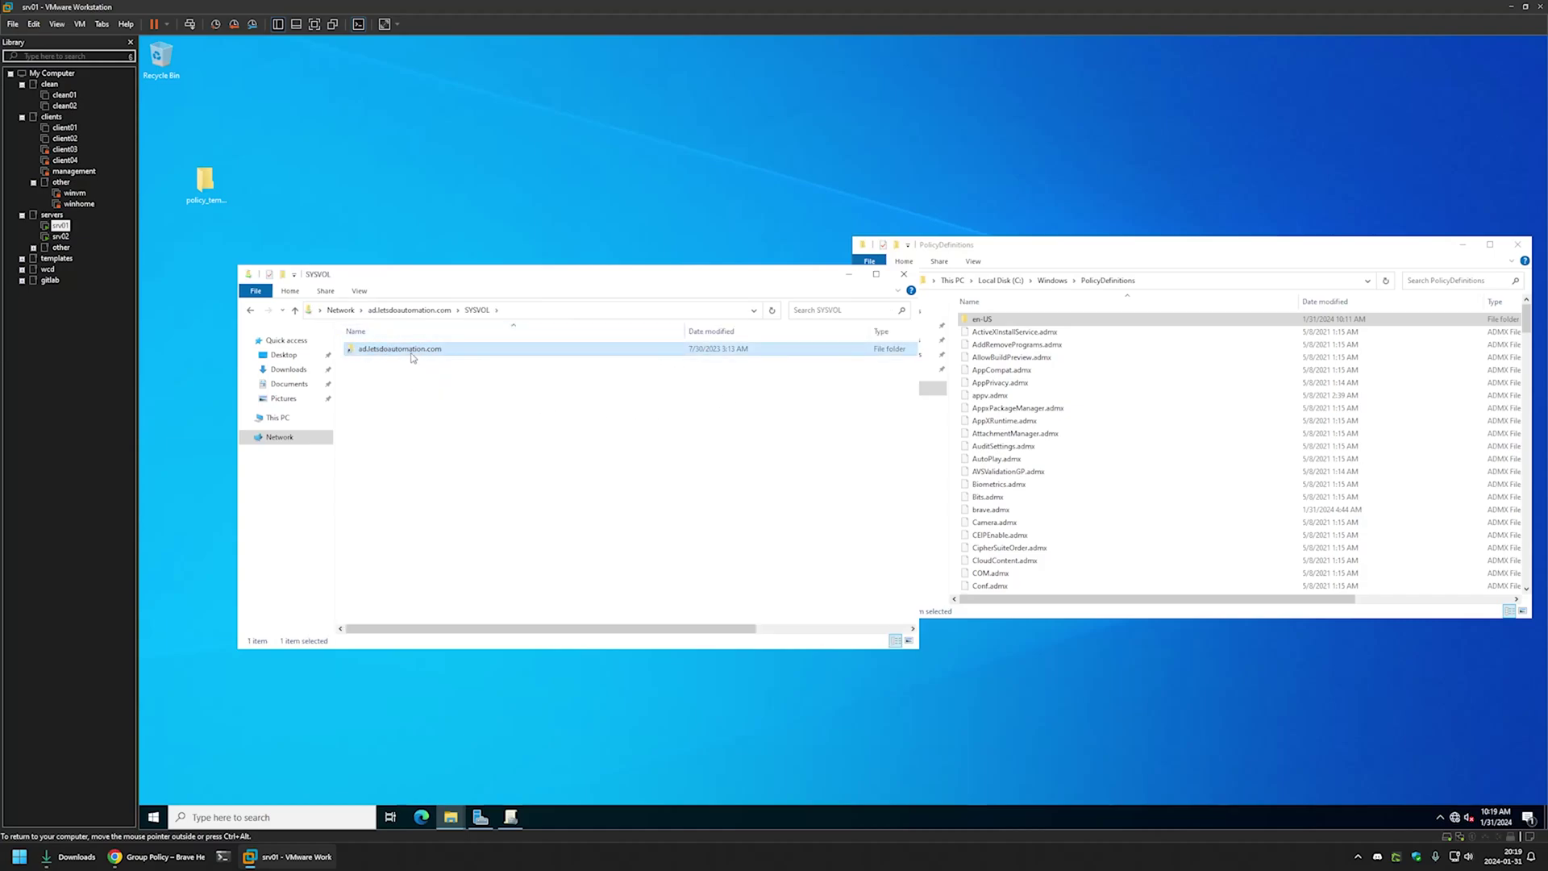
pyautogui.click(392, 355)
pyautogui.click(431, 380)
pyautogui.doubleClick(383, 352)
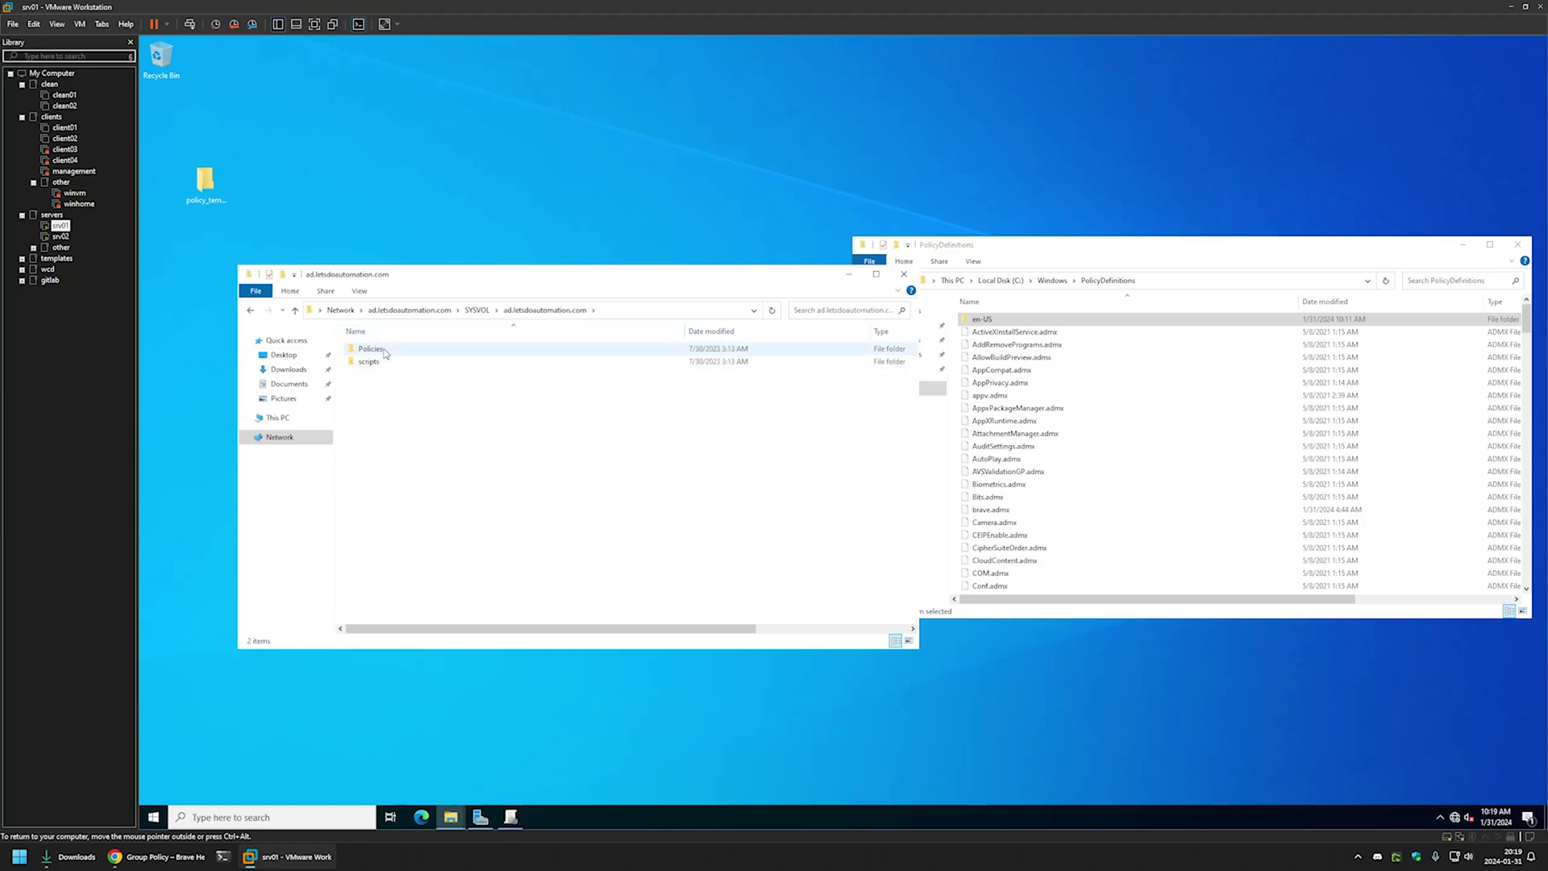
pyautogui.doubleClick(385, 351)
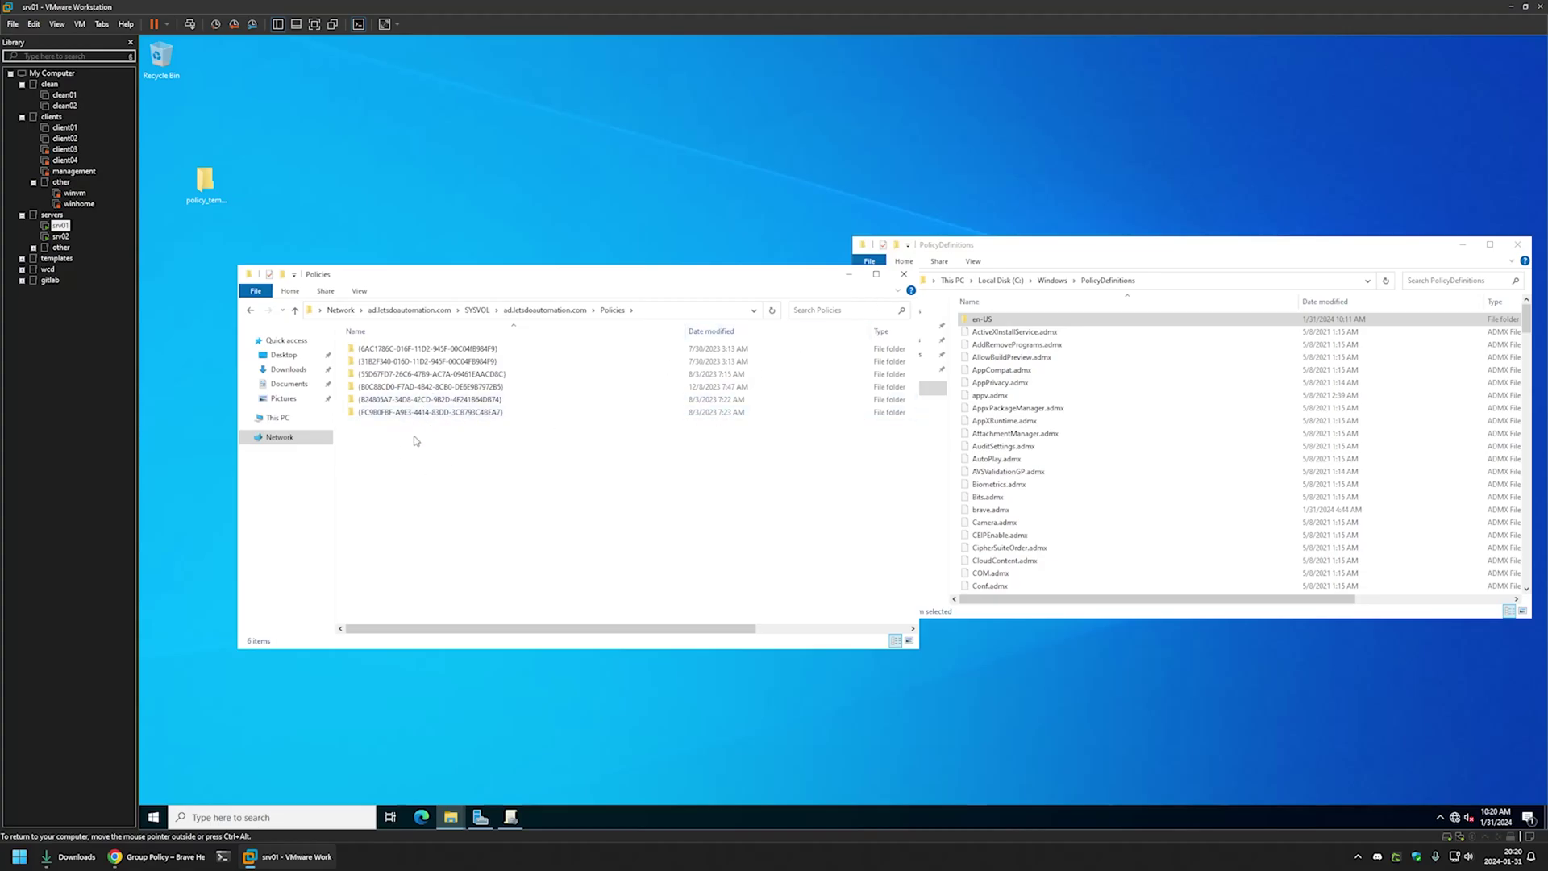
# Copy the PolicyDefinitions folder from C:\Windows and paste it into the SYSVOL Policies folder.
pyautogui.click(1052, 281)
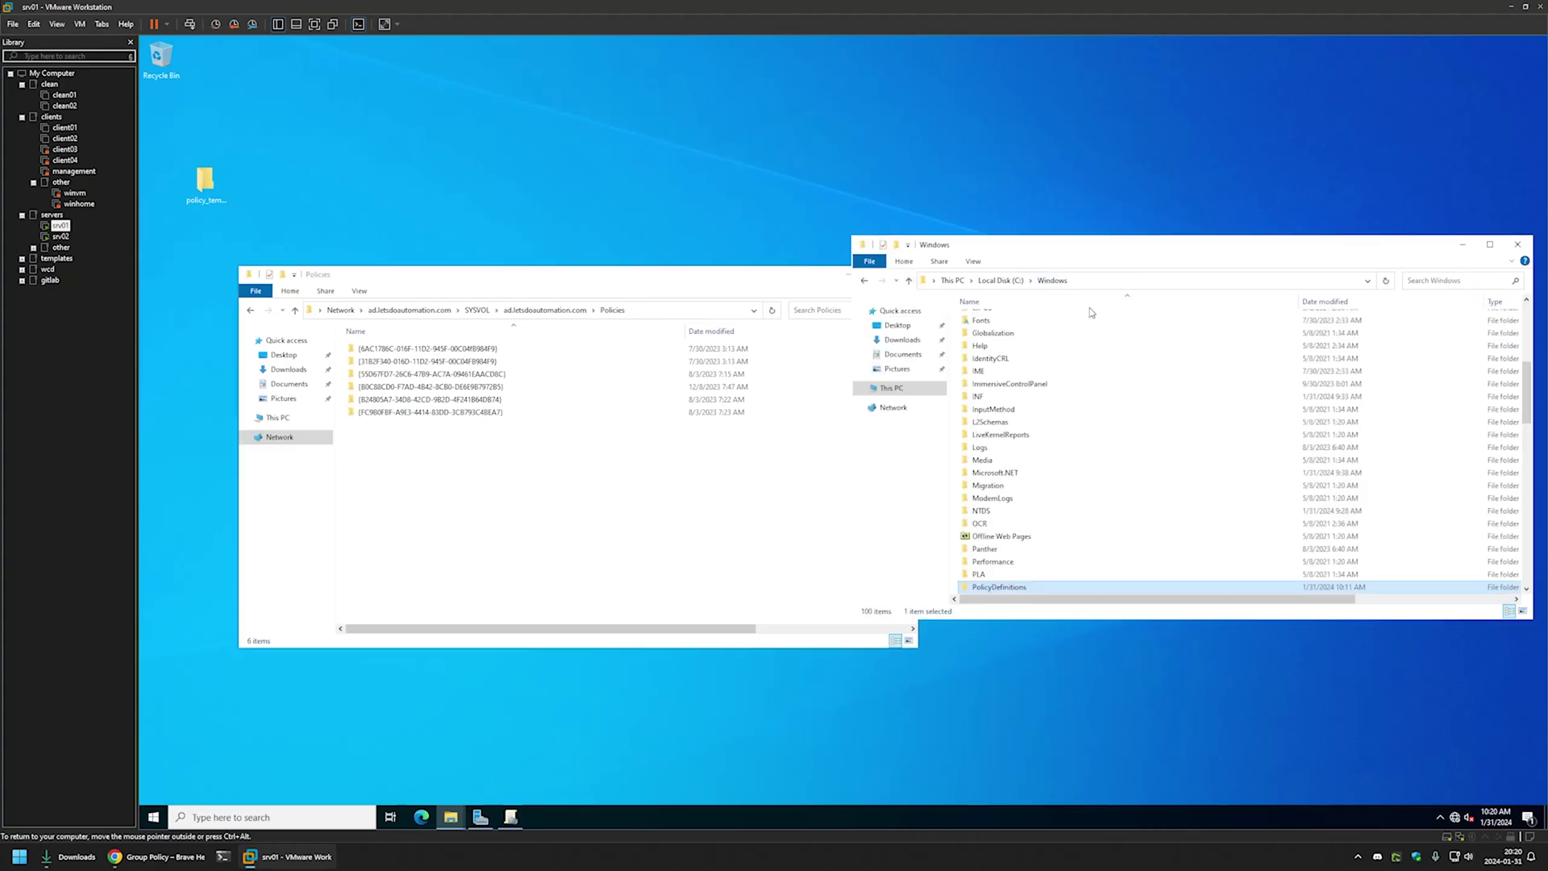
pyautogui.scroll(-1, 1104, 488)
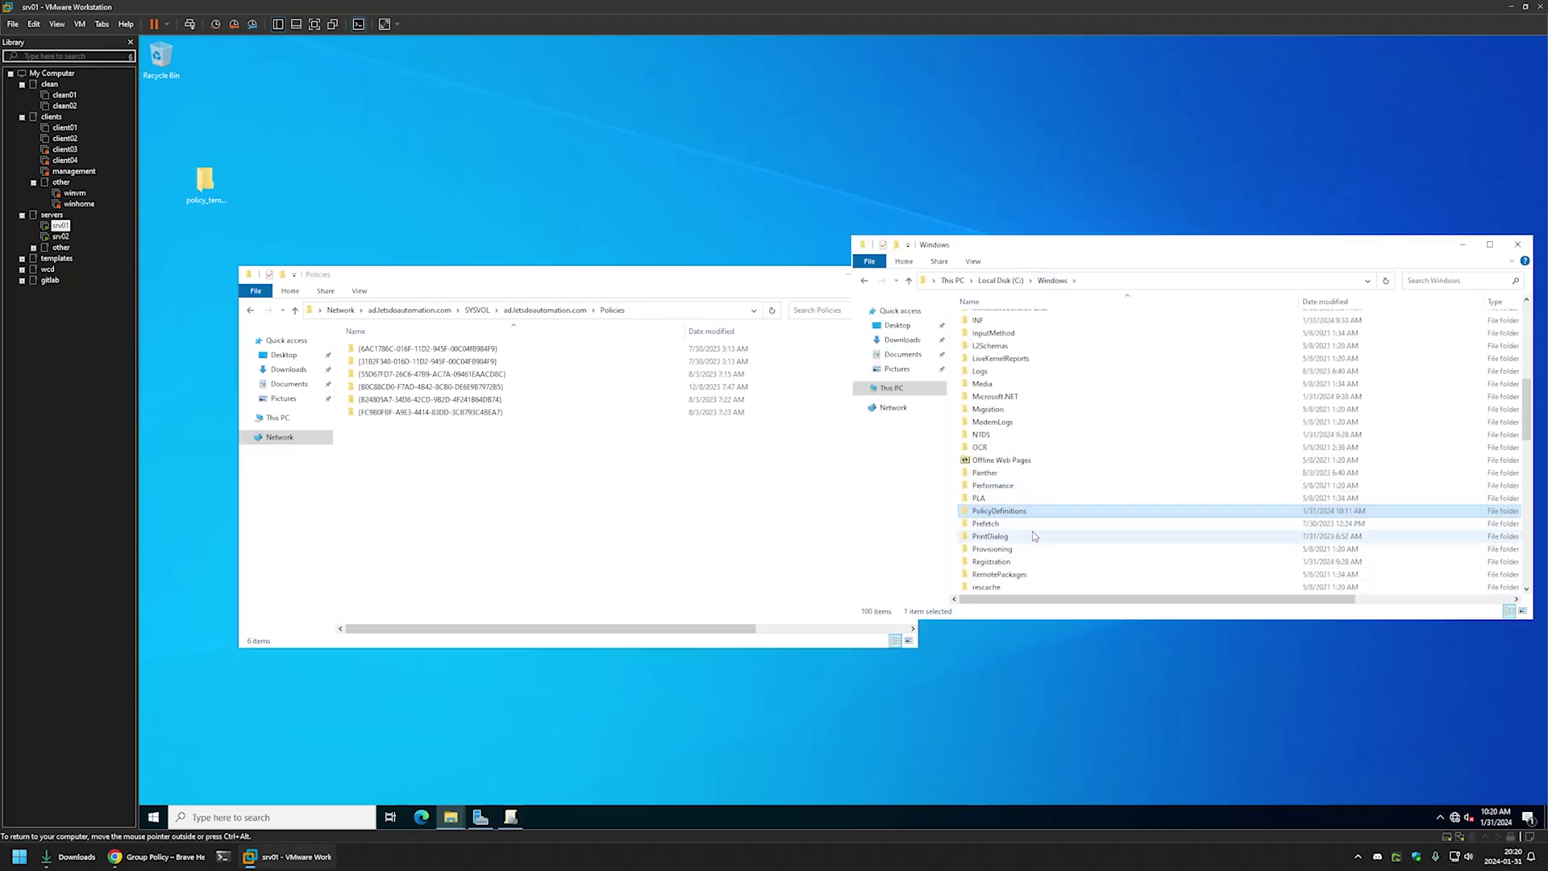
pyautogui.rightClick(996, 514)
pyautogui.click(1025, 648)
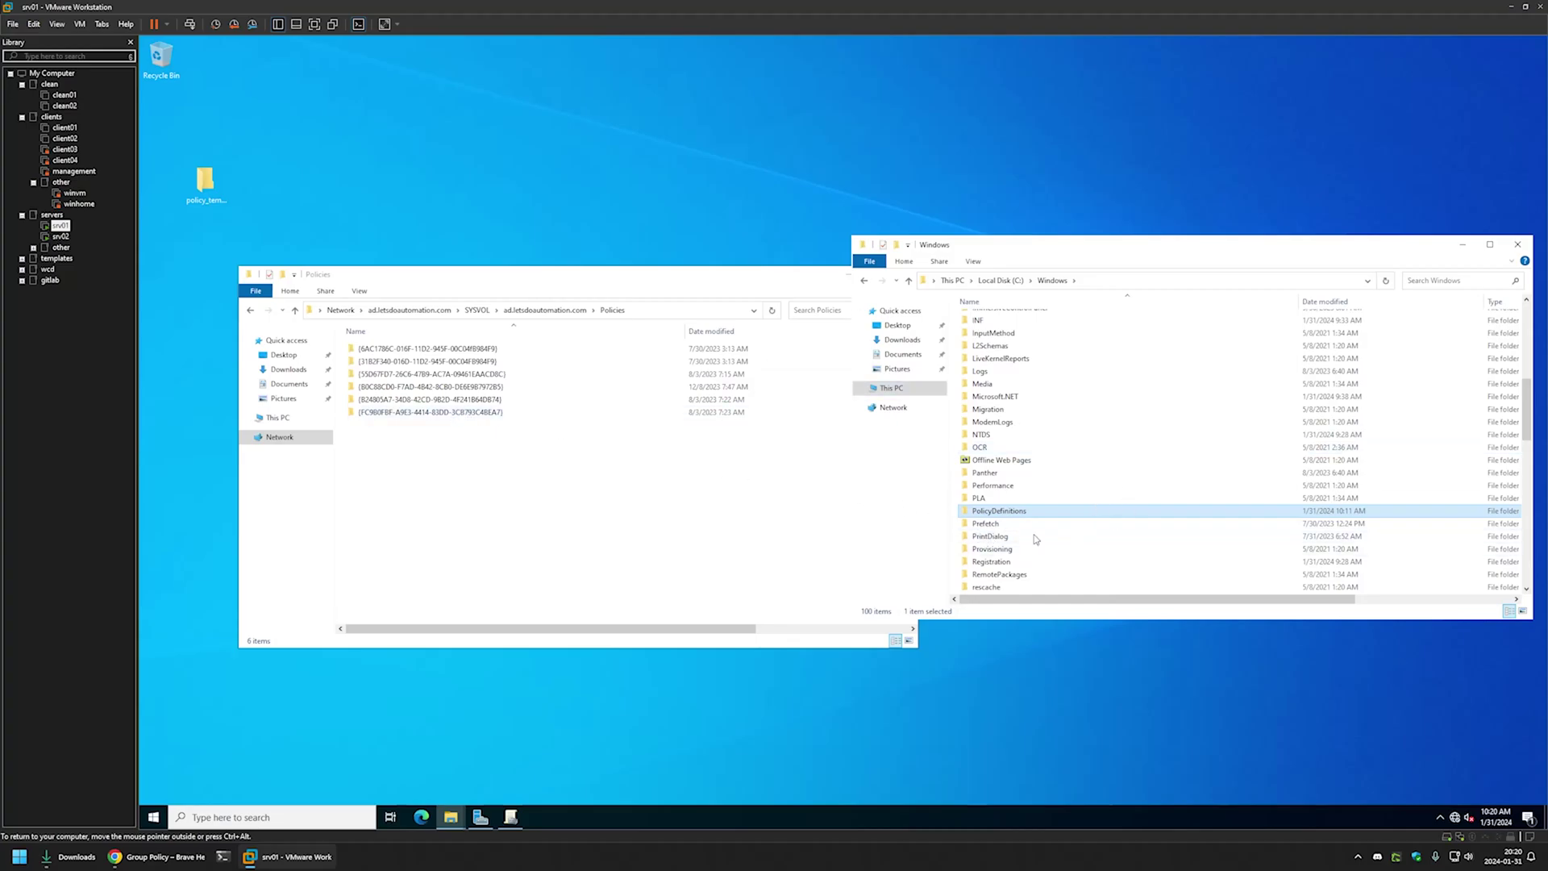
pyautogui.rightClick(387, 443)
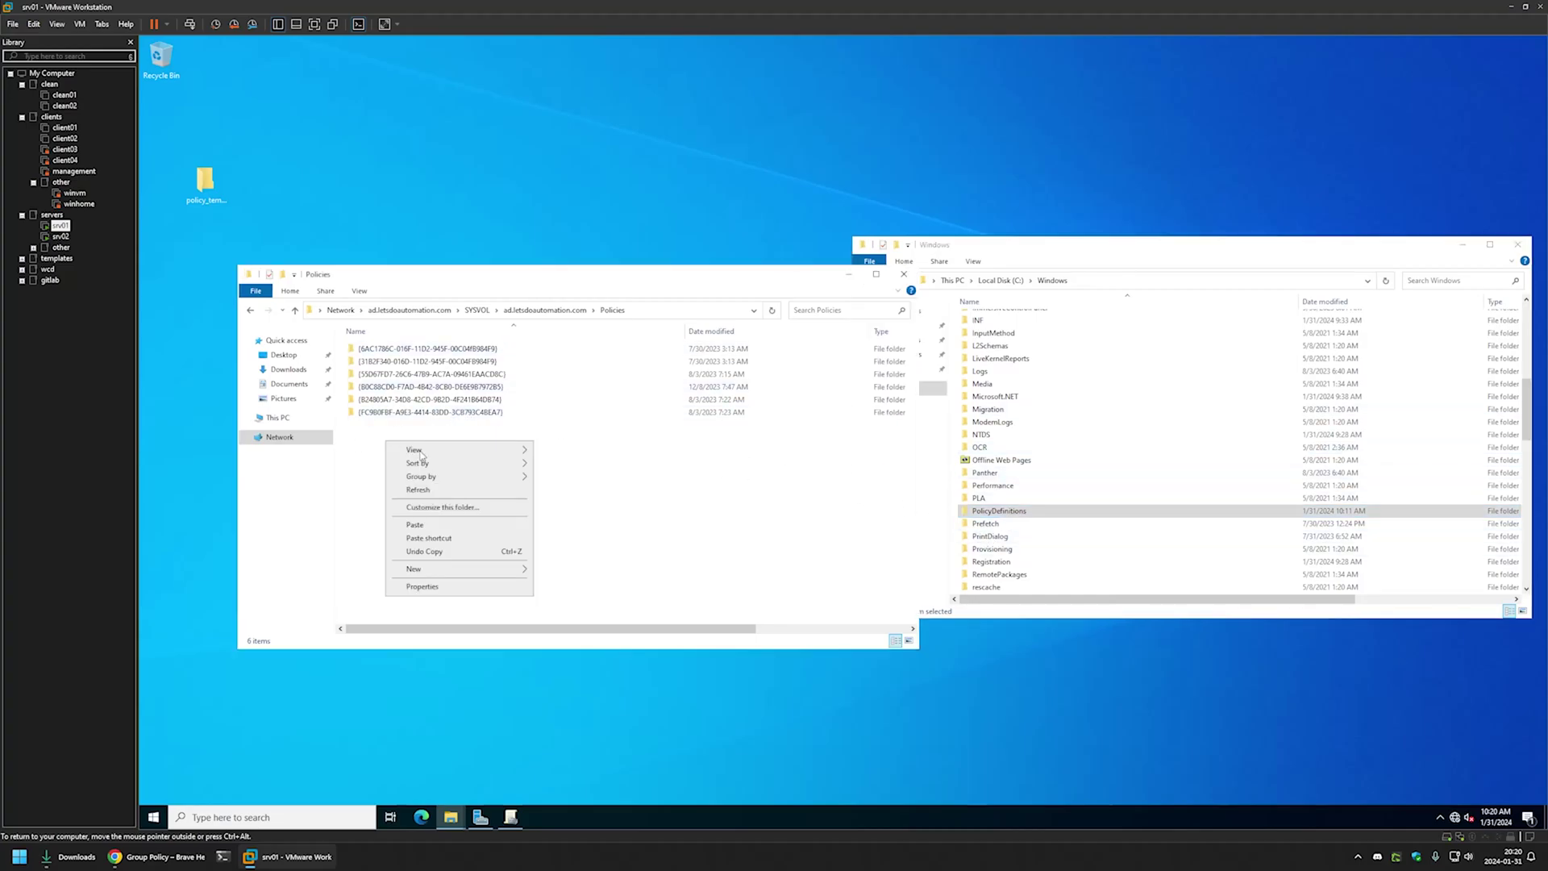
pyautogui.click(421, 526)
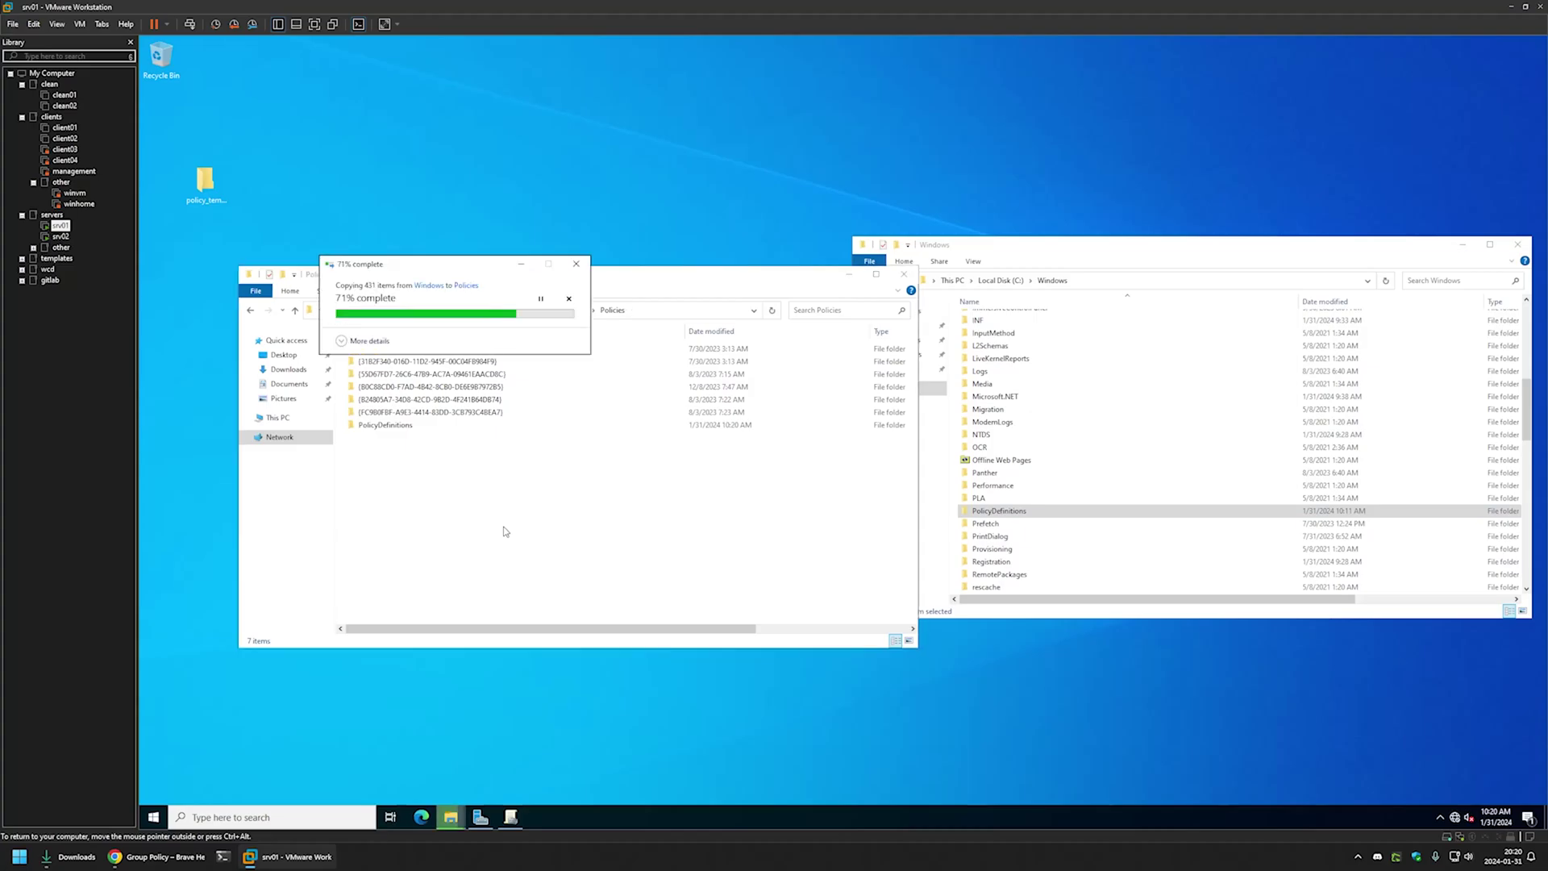
pyautogui.click(433, 479)
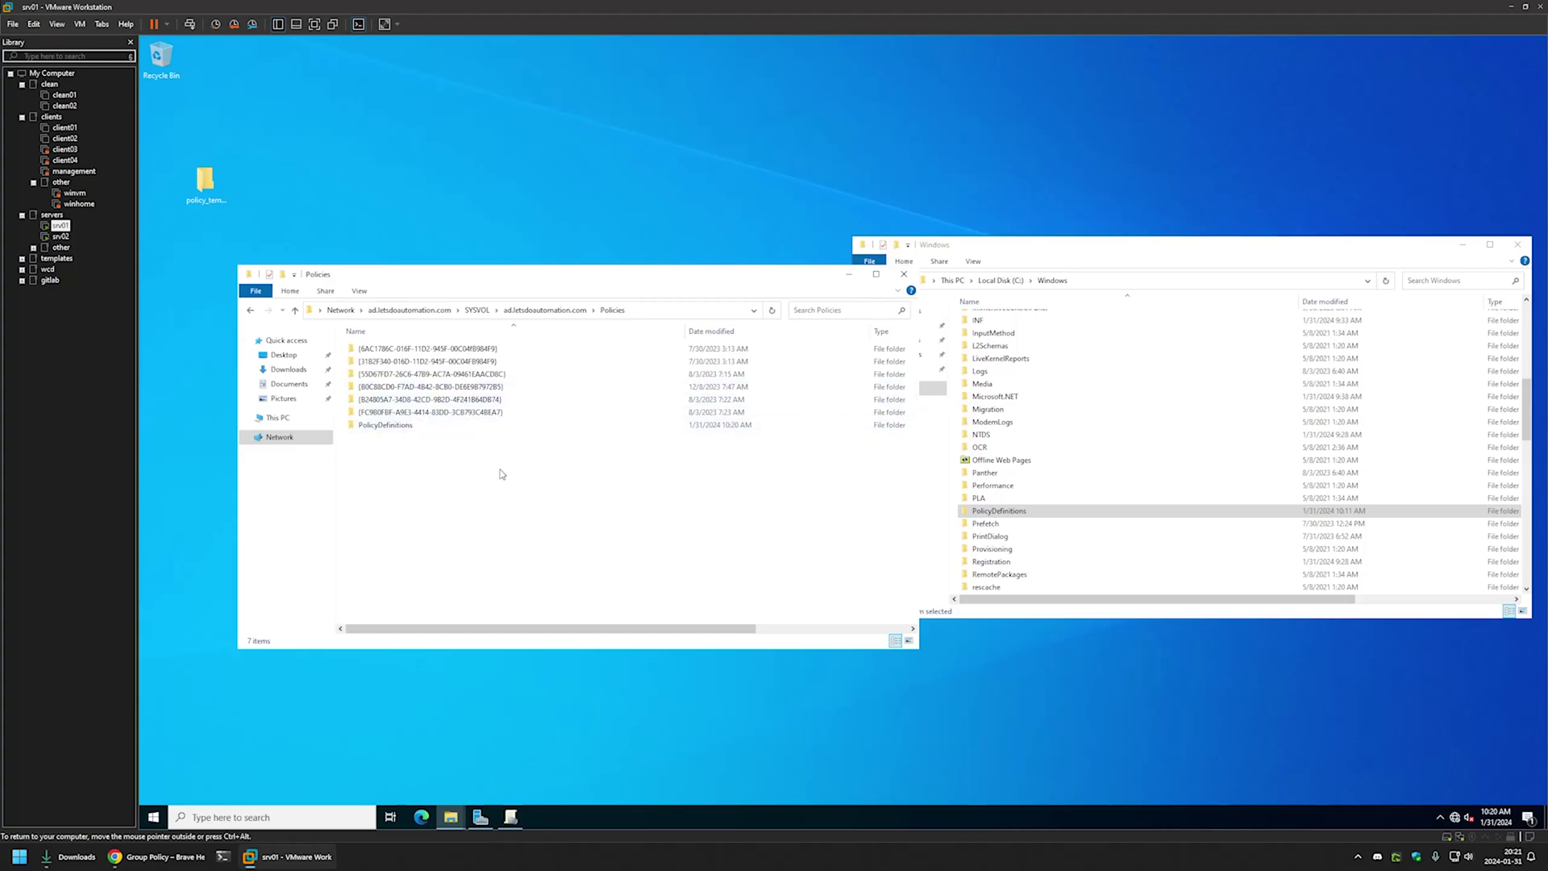
pyautogui.click(511, 817)
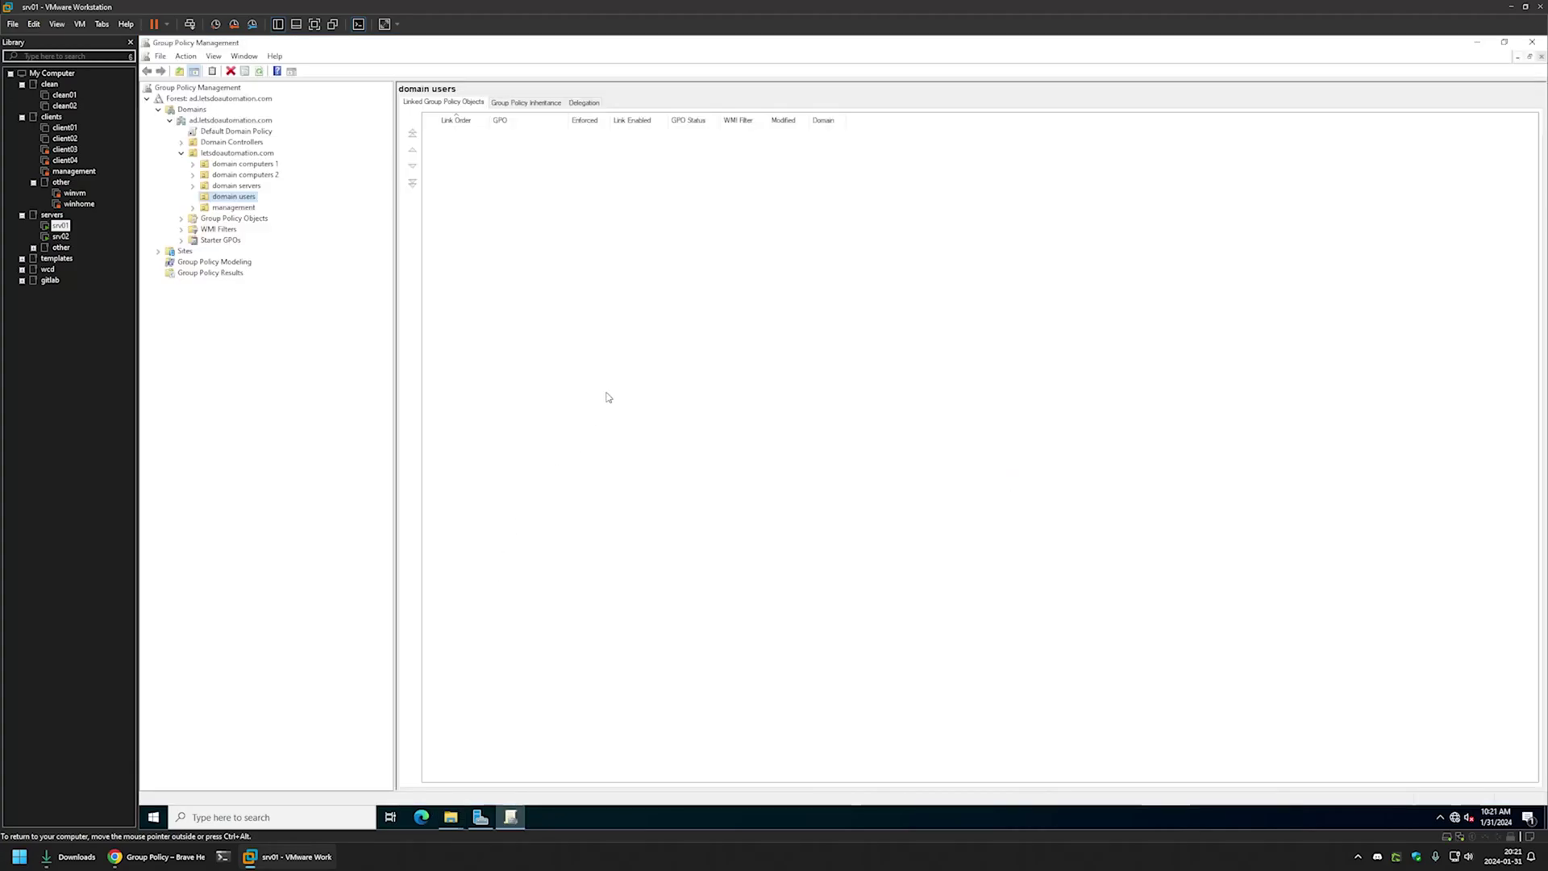
# Edit Default Domain Policy on srv01 and check Computer Configuration > Policies > Administrative Templates for Brave folders.
pyautogui.rightClick(237, 131)
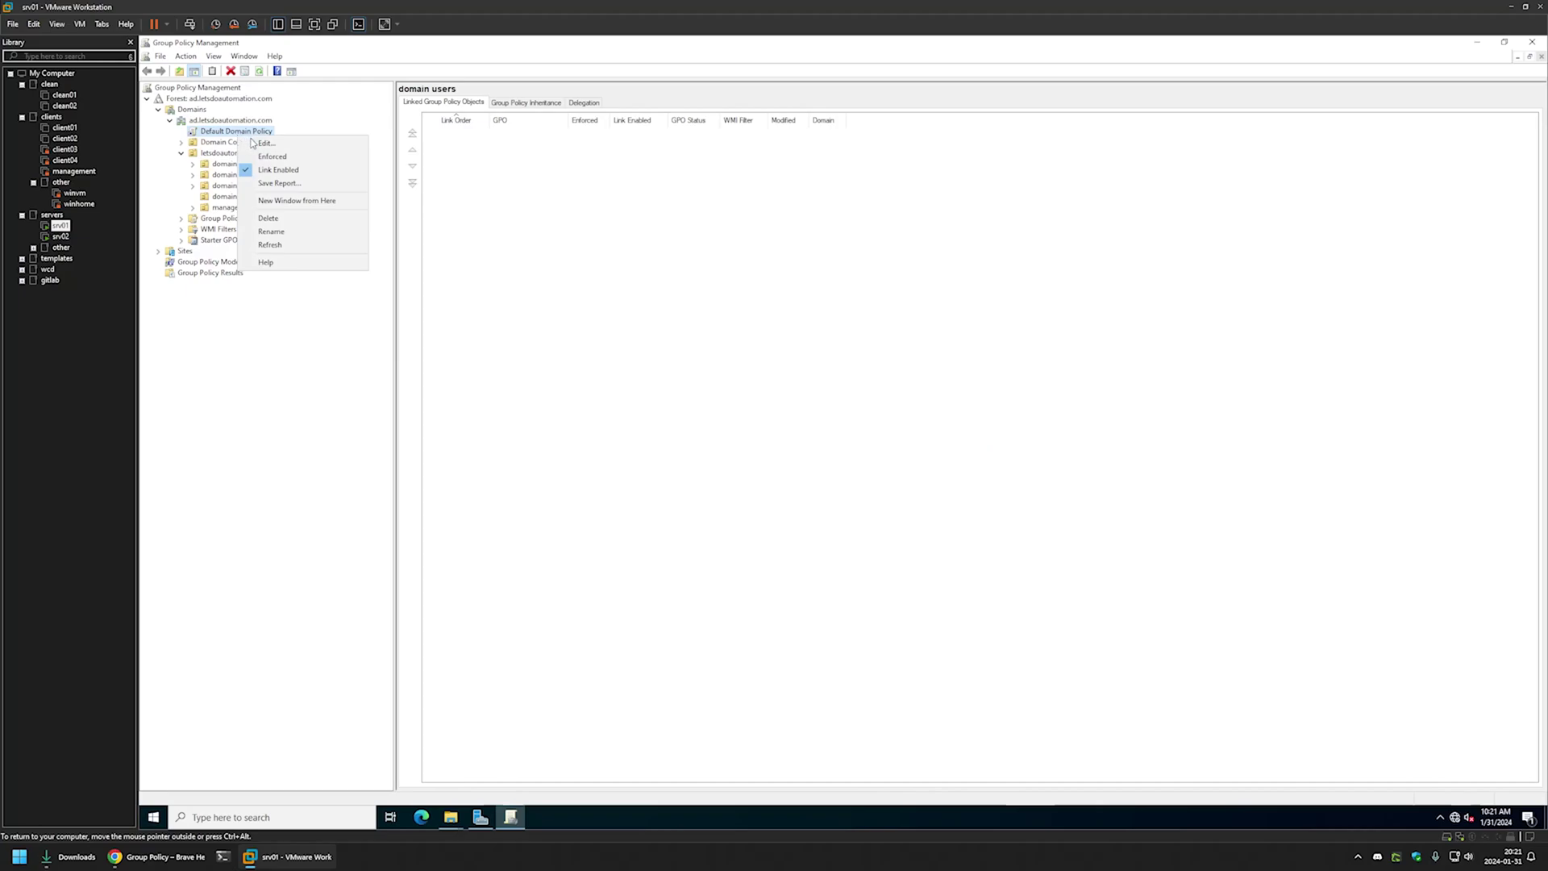
pyautogui.click(262, 143)
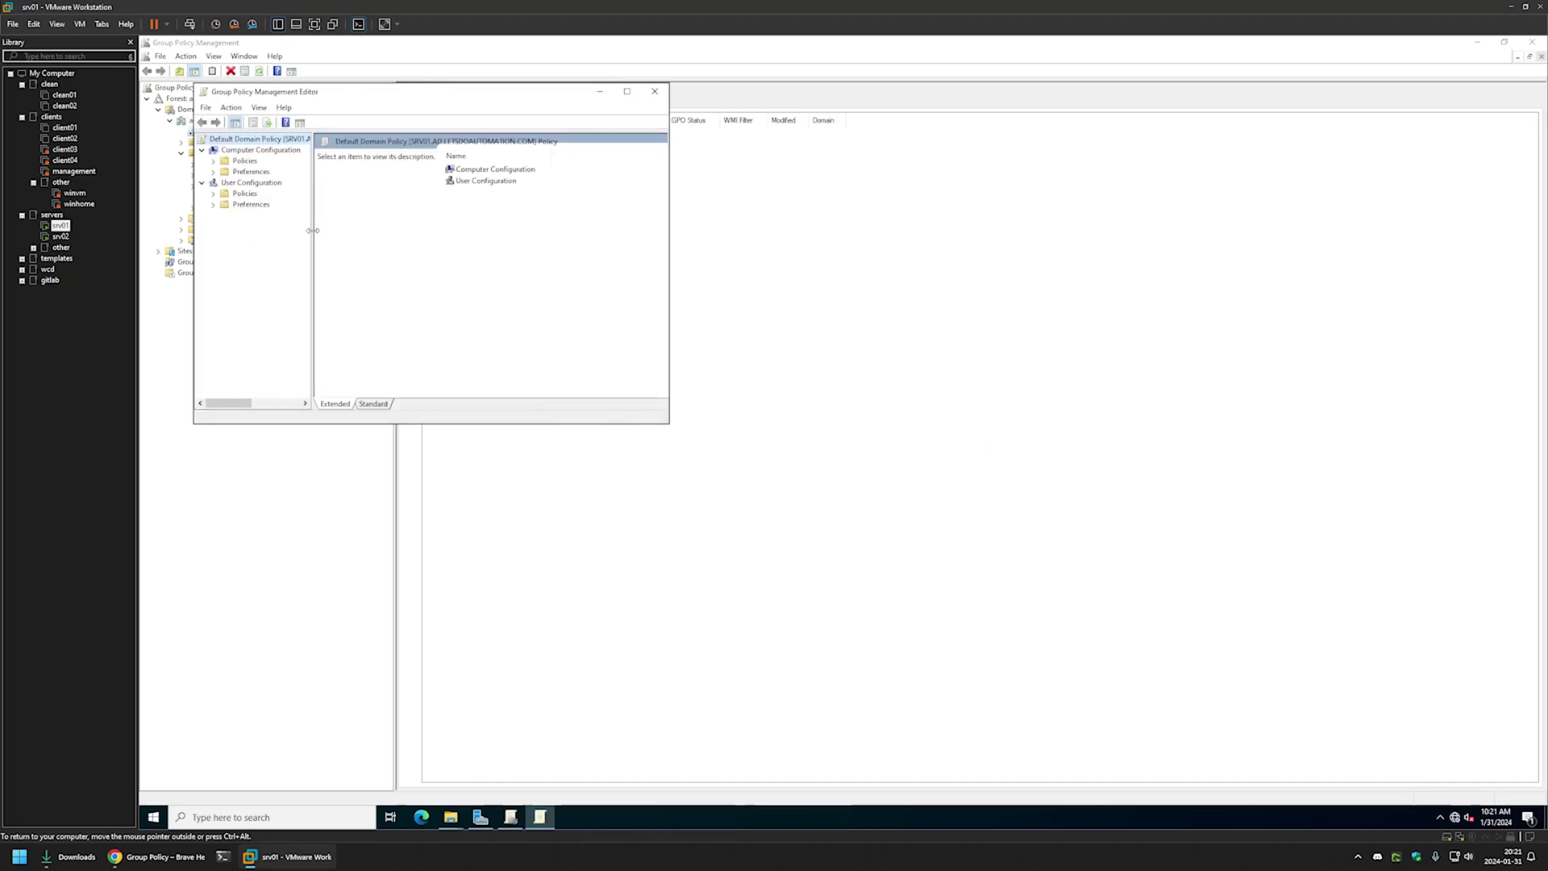
pyautogui.moveTo(318, 231); pyautogui.dragTo(609, 238)
pyautogui.click(215, 163)
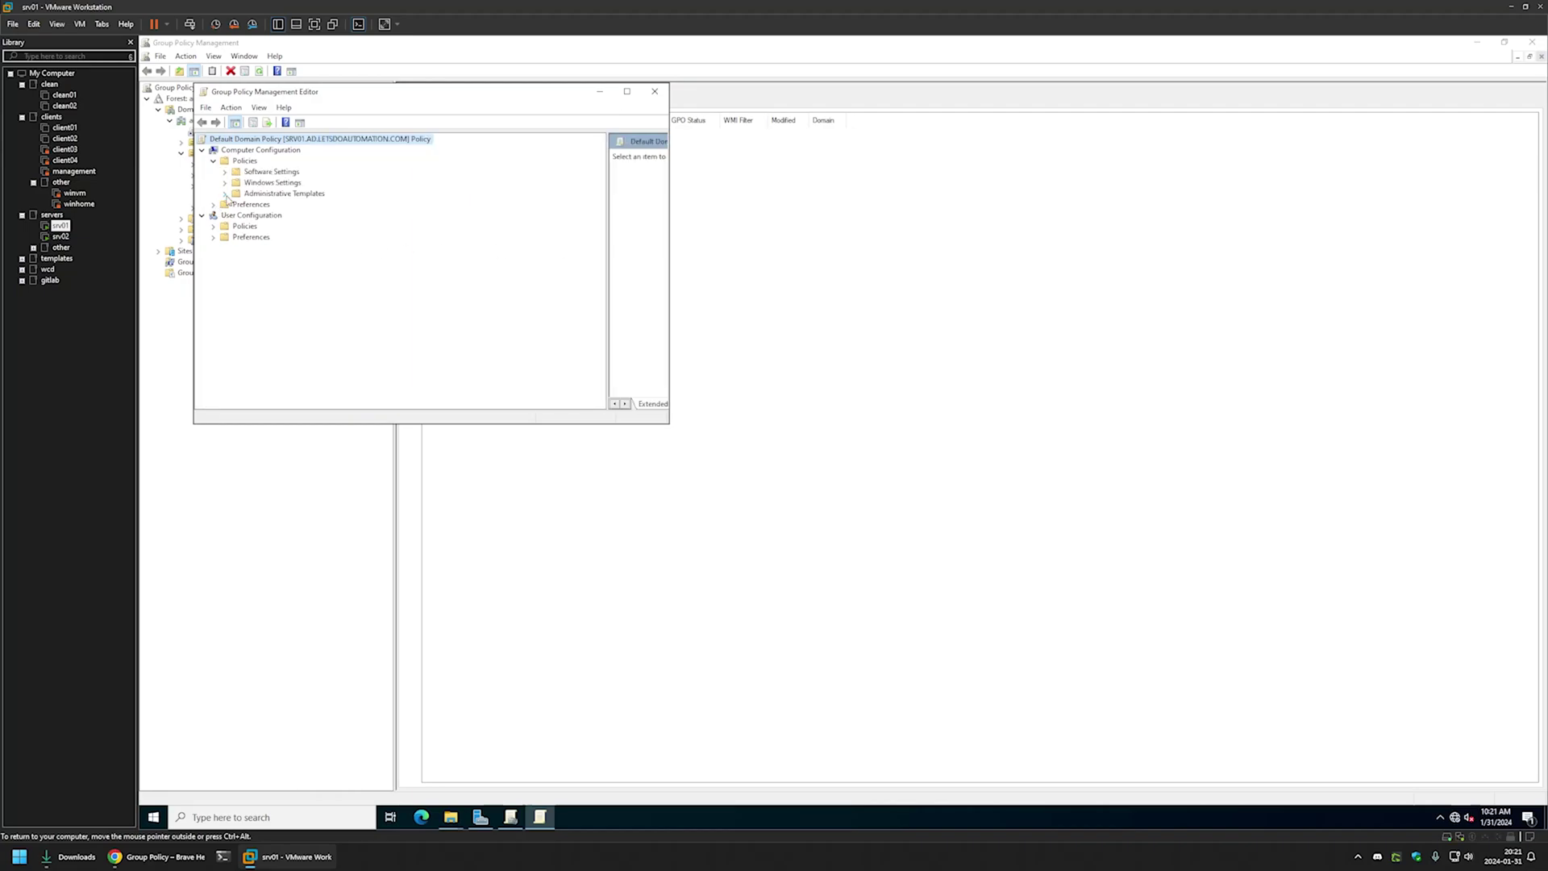
pyautogui.click(226, 194)
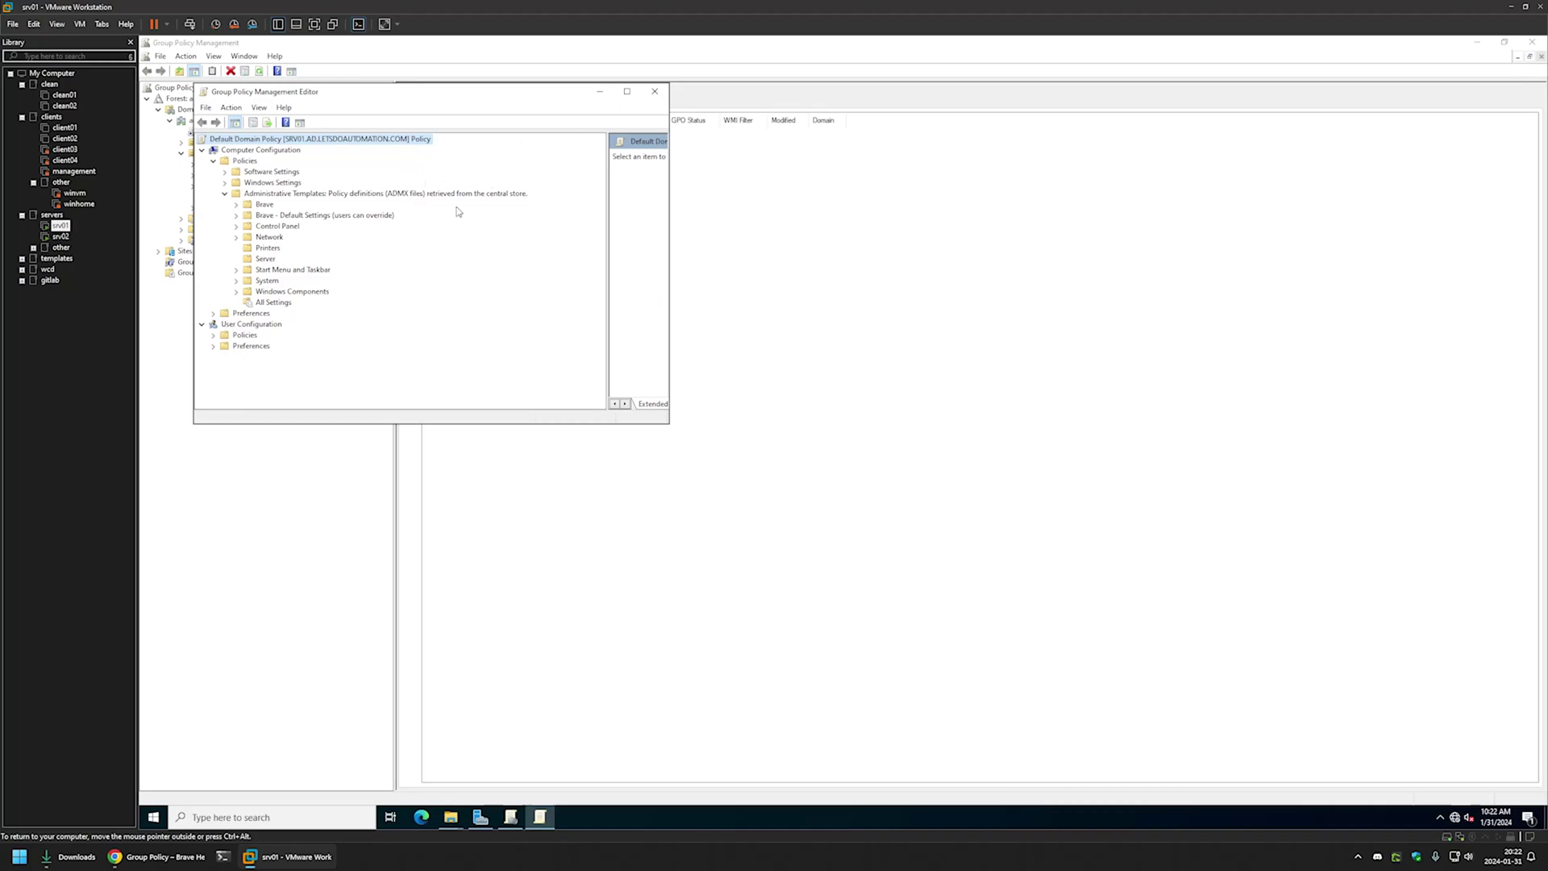
pyautogui.click(61, 237)
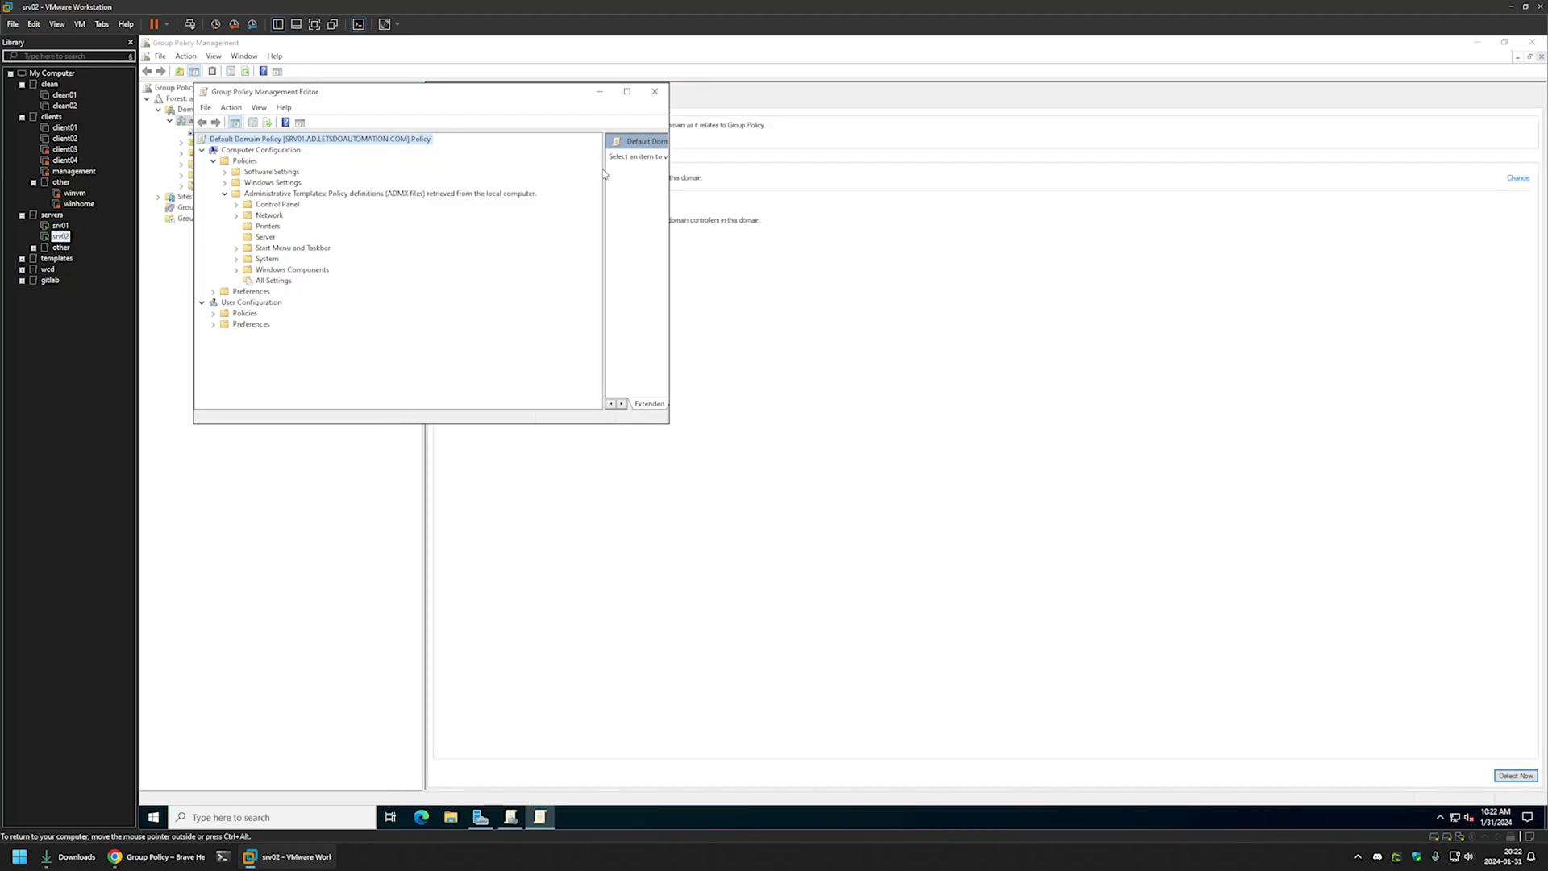
# On srv02, reopen Default Domain Policy in the editor and check Administrative Templates for the Brave nodes.
pyautogui.click(651, 93)
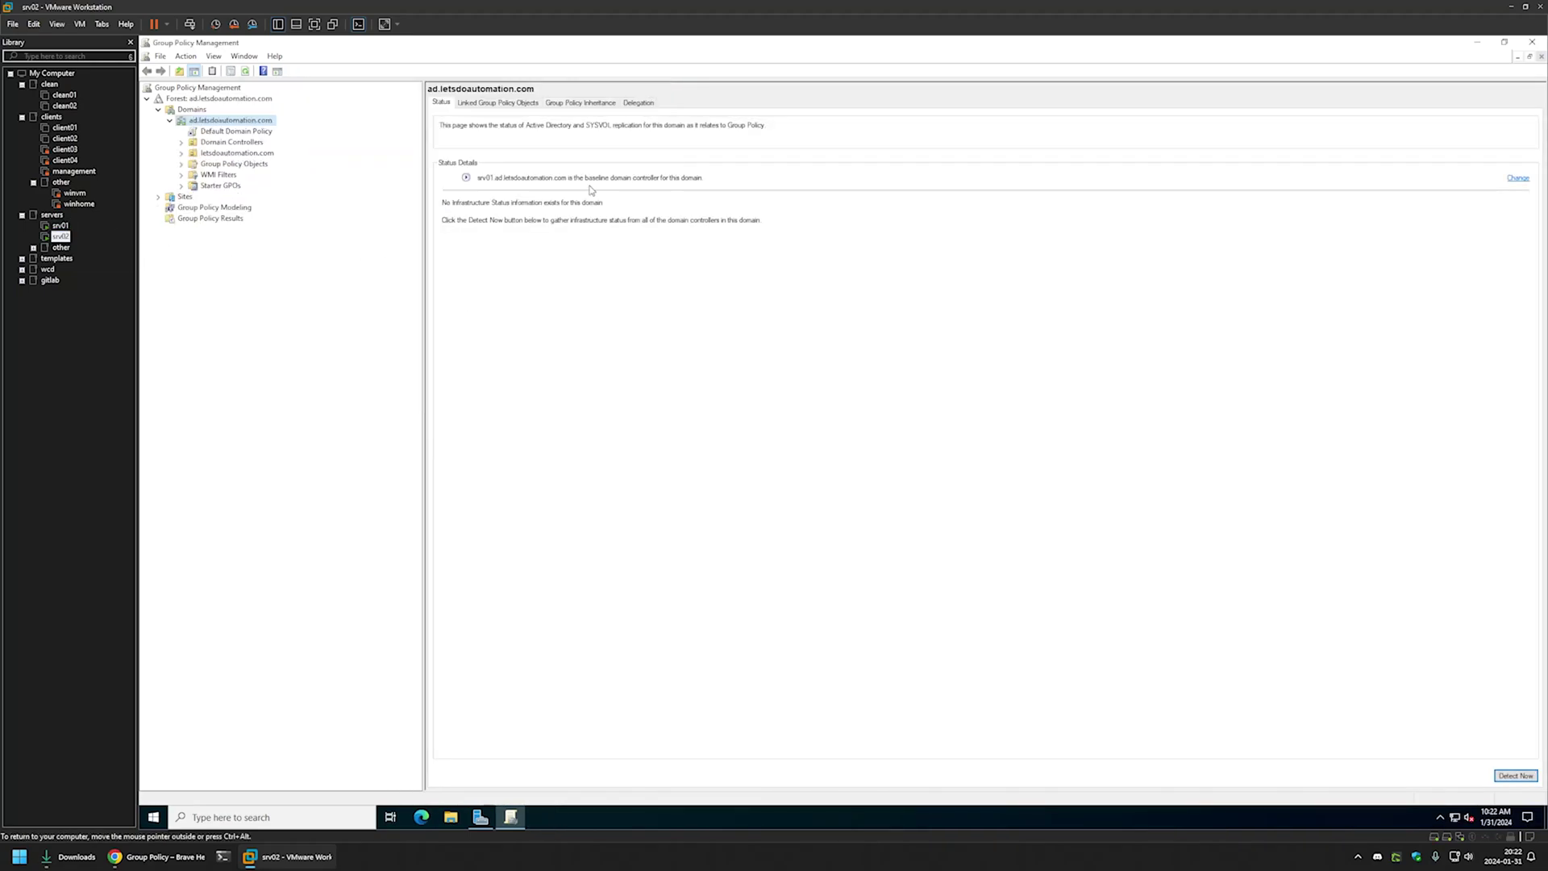
pyautogui.rightClick(236, 135)
pyautogui.click(252, 135)
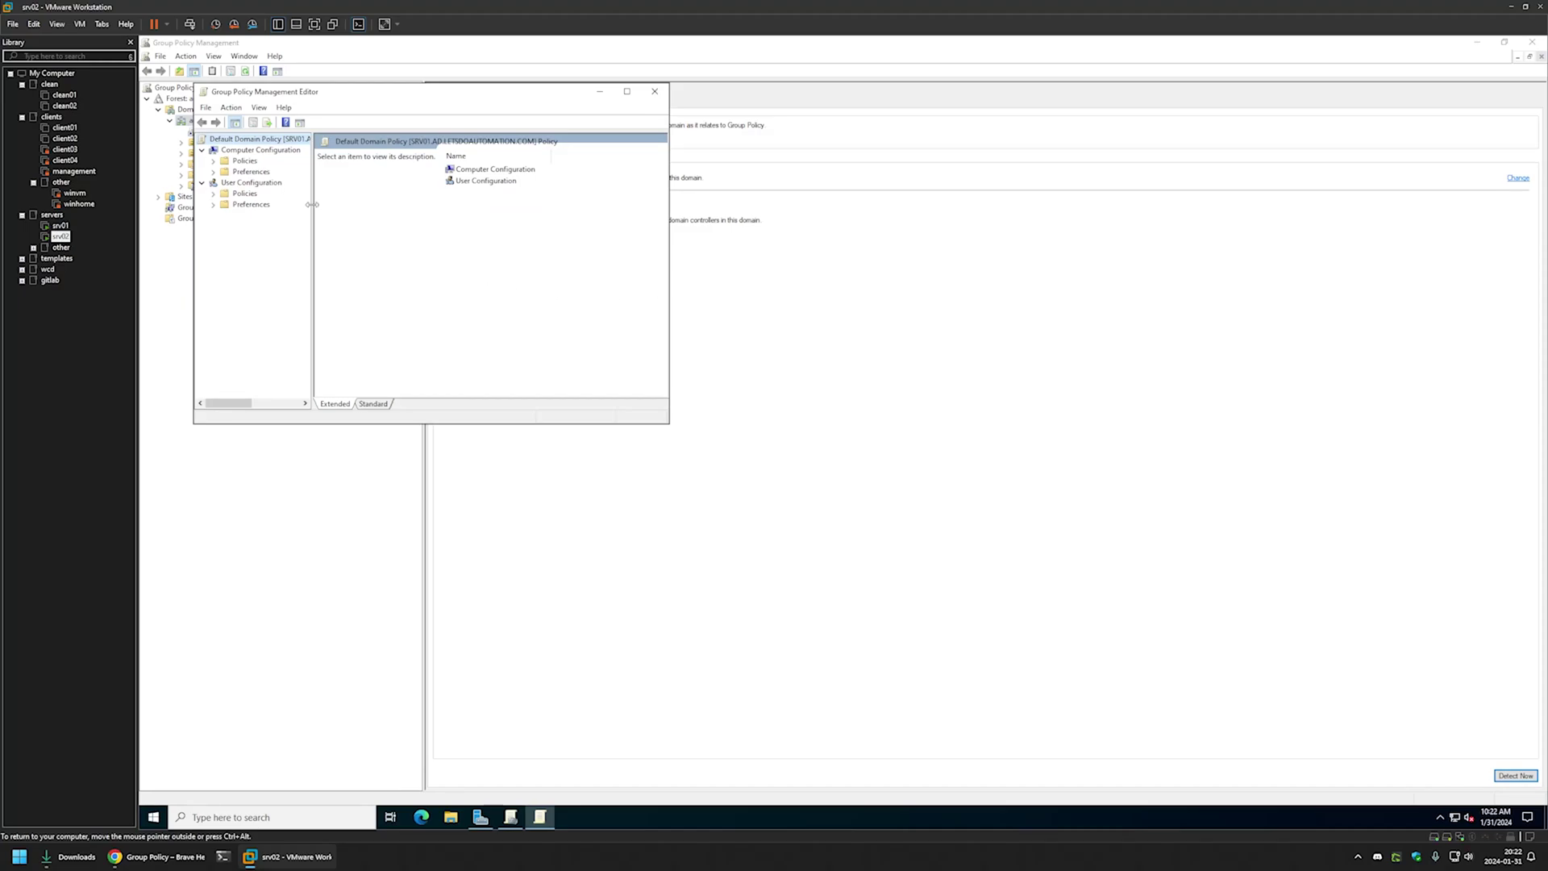
pyautogui.moveTo(312, 204); pyautogui.dragTo(484, 214)
pyautogui.click(213, 160)
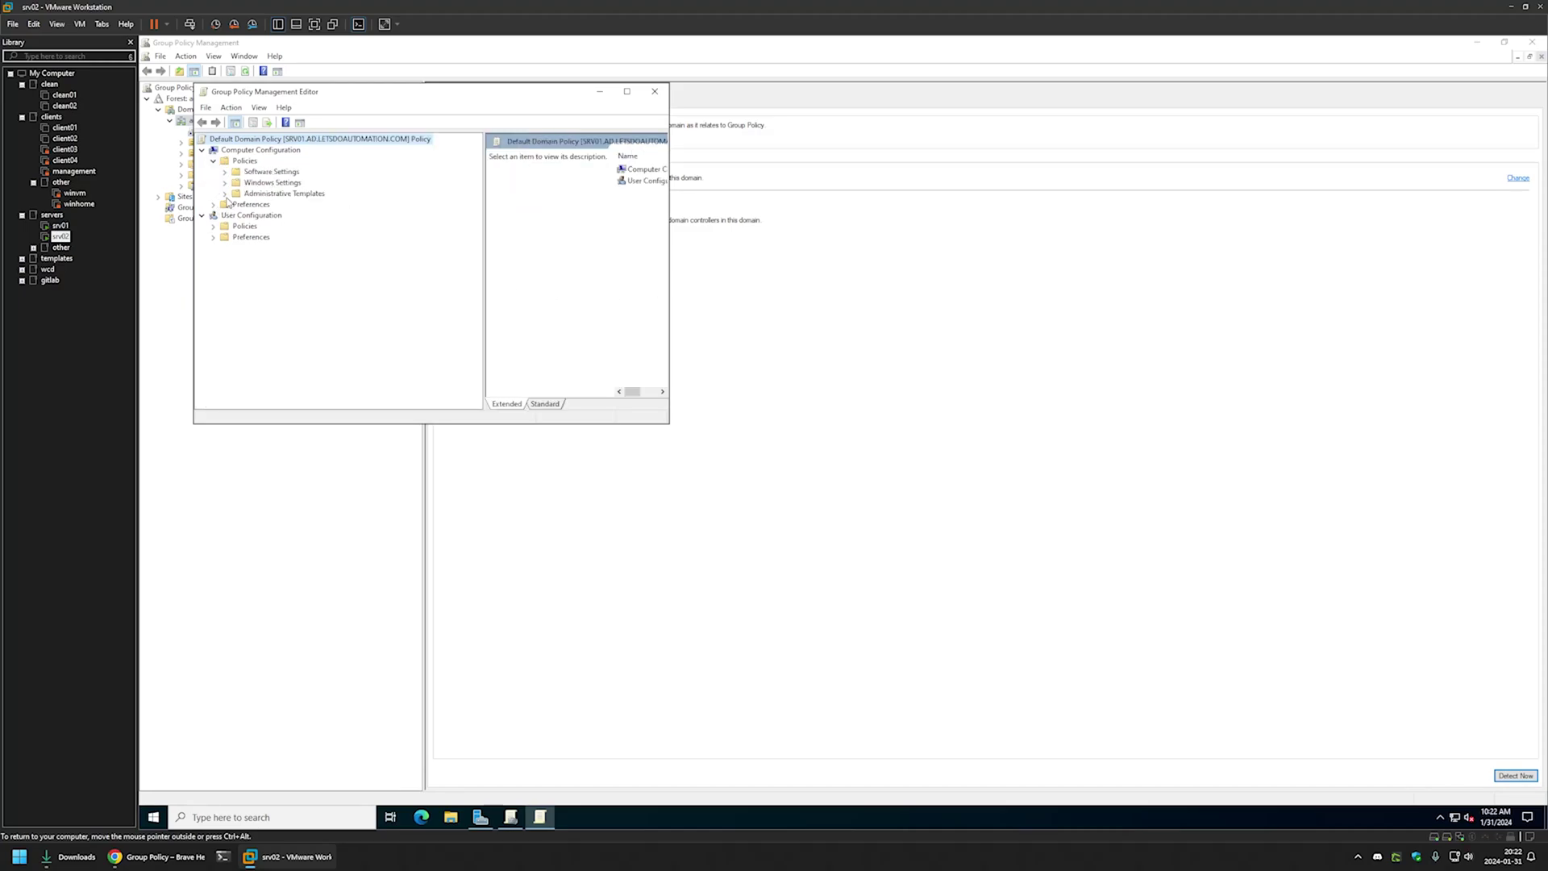
pyautogui.click(225, 193)
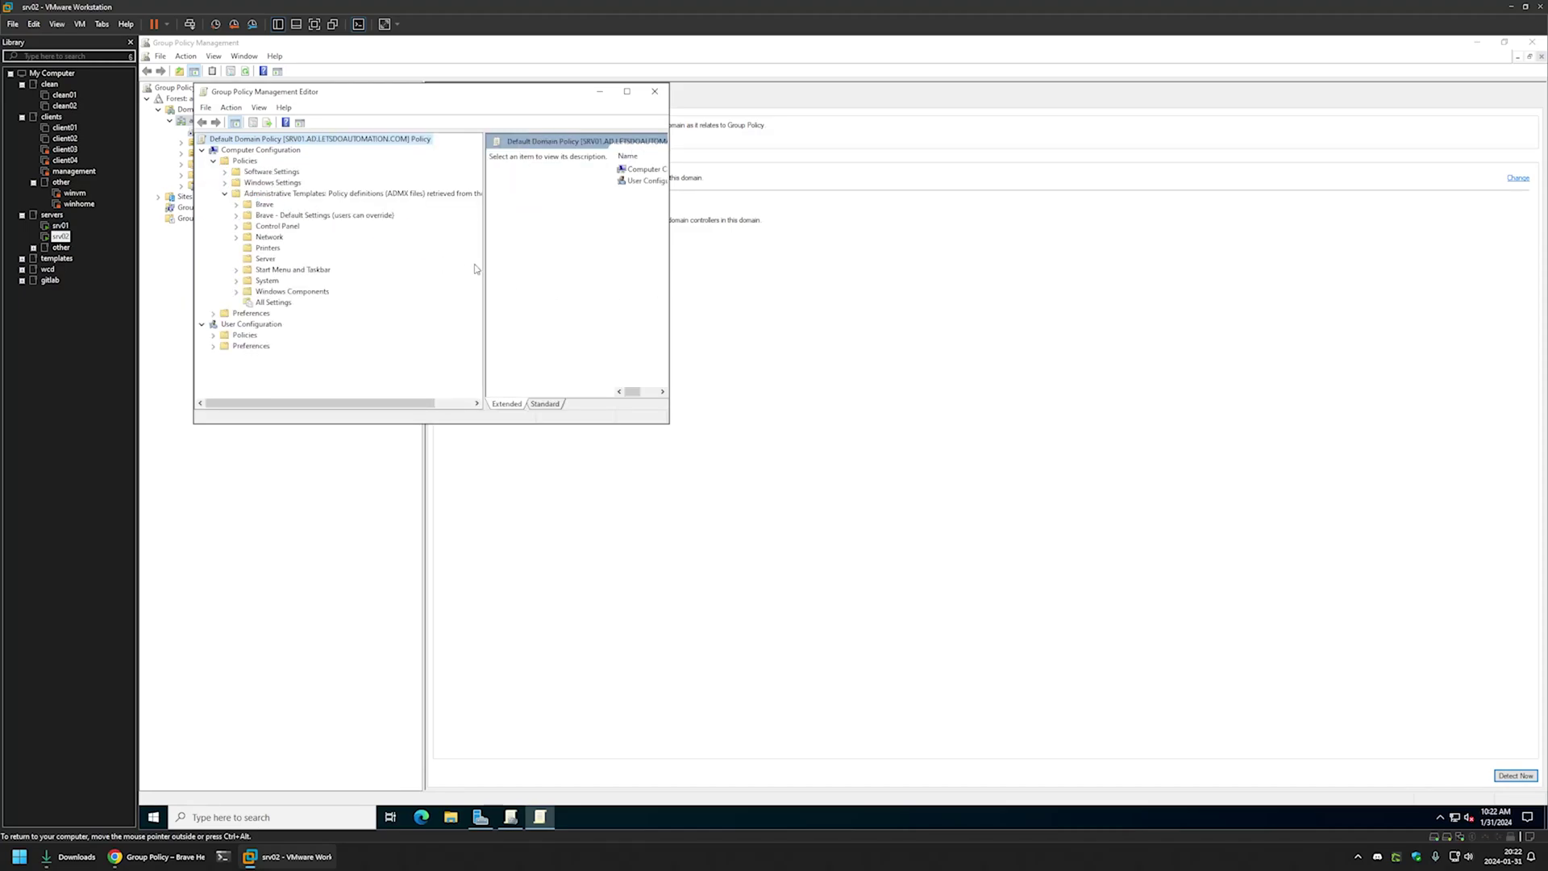
pyautogui.moveTo(484, 240); pyautogui.dragTo(607, 235)
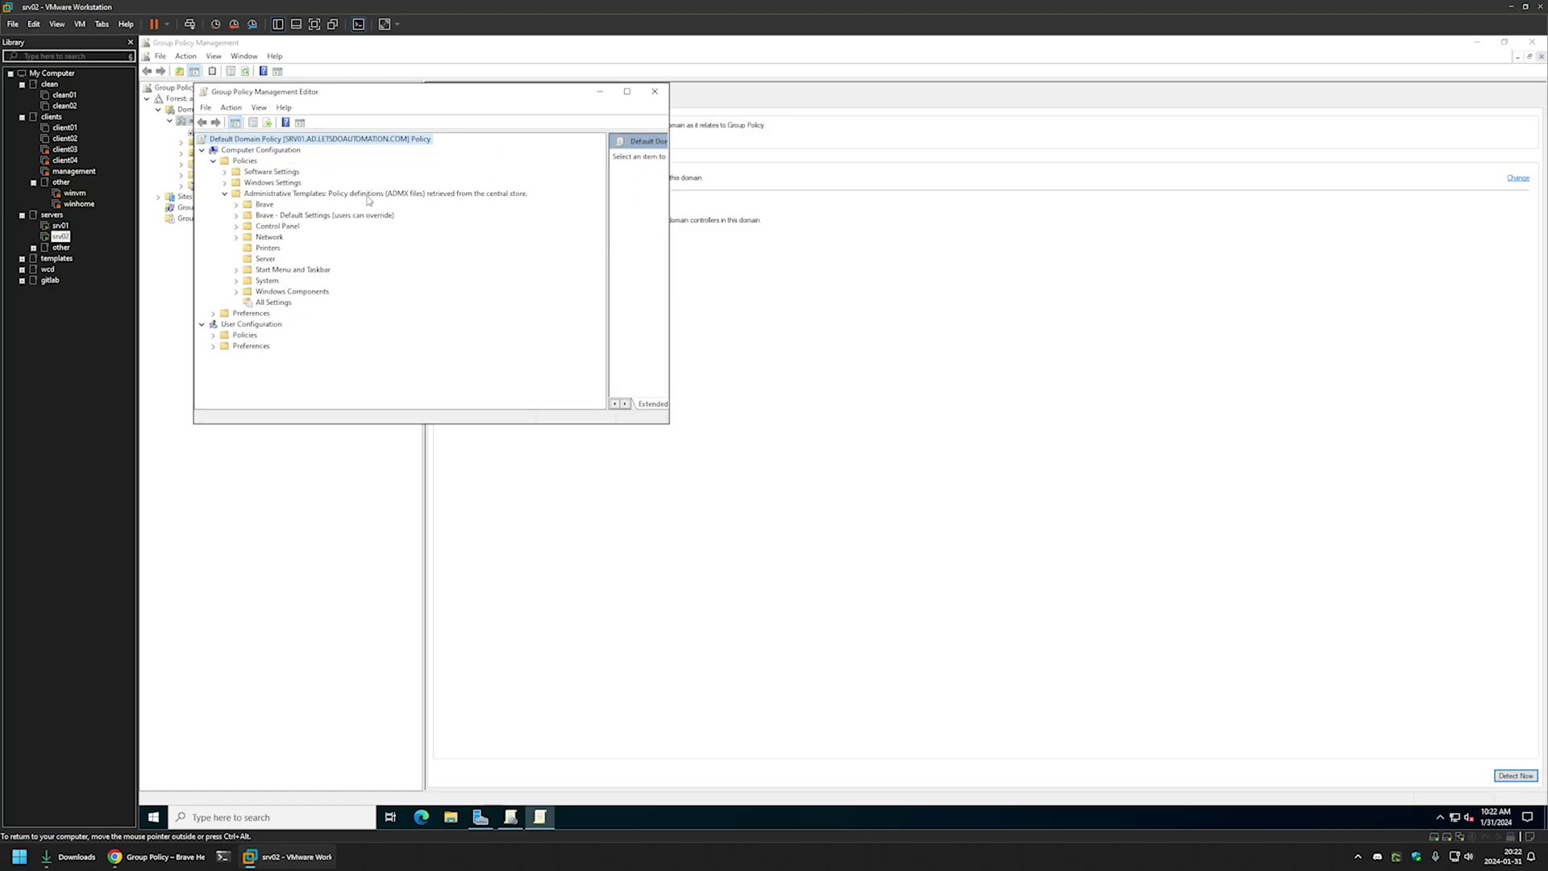